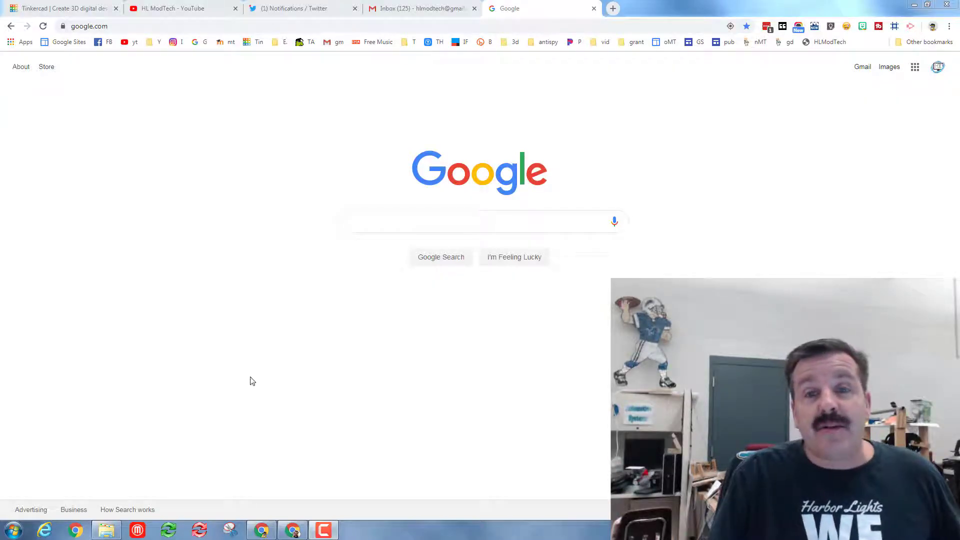
# Search Google for "tinkercad" and open the Tinkercad website from the results
pyautogui.click(363, 216)
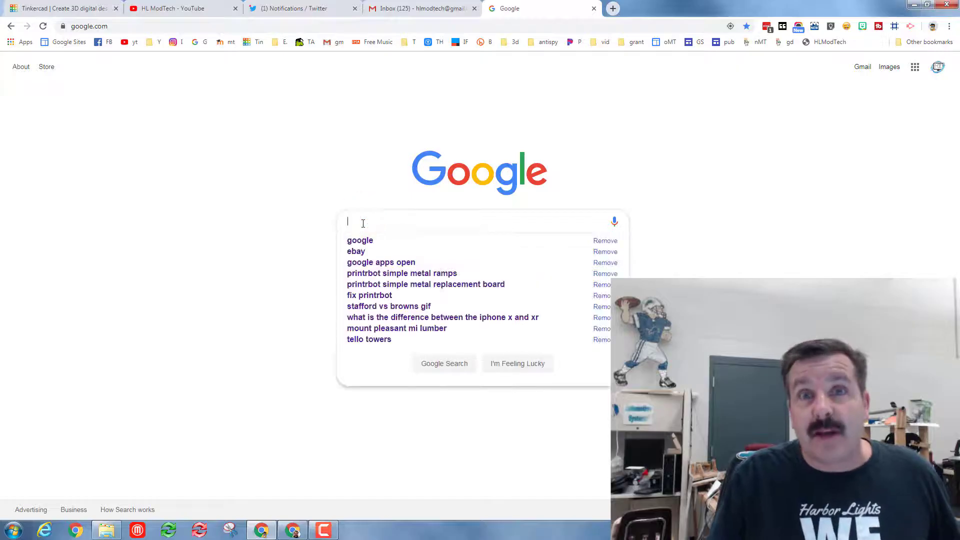
pyautogui.write('tinkercad')
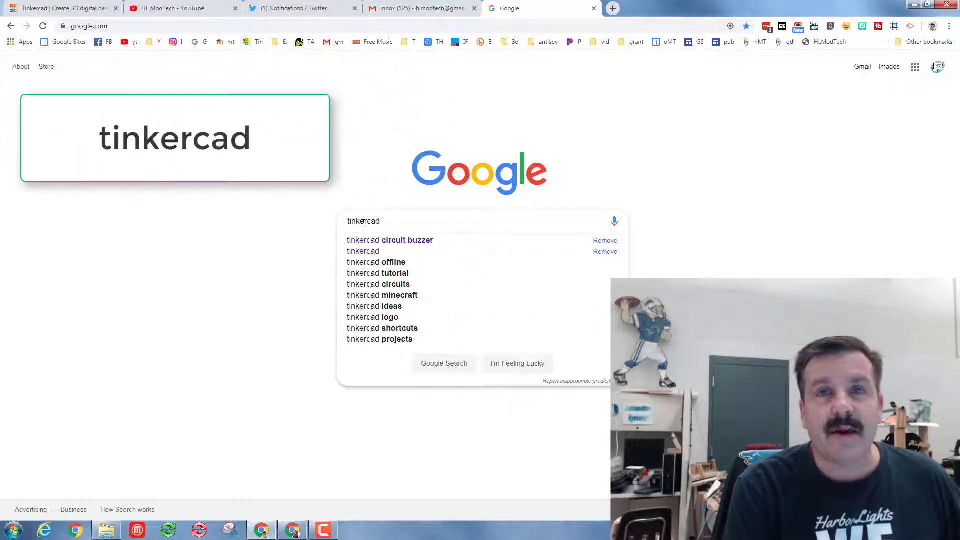
pyautogui.press('Return')
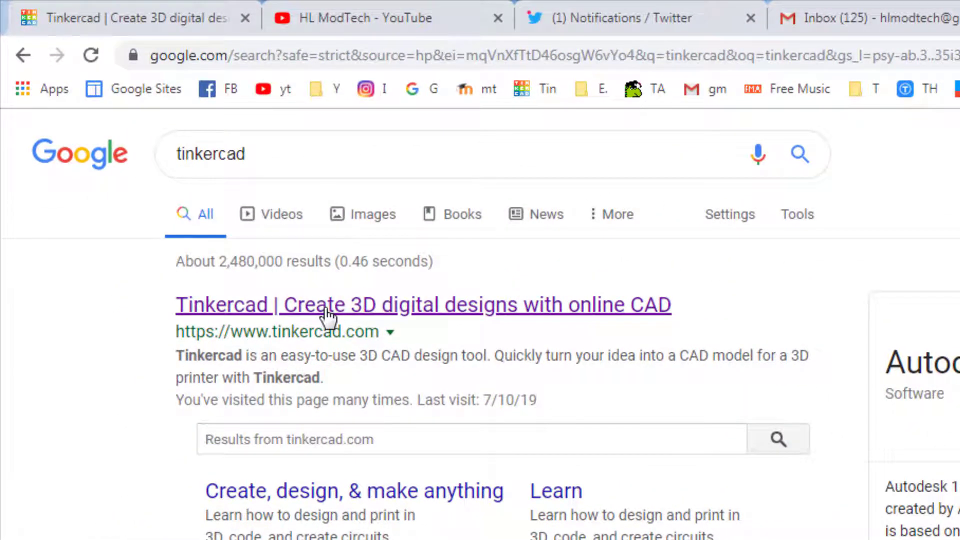
pyautogui.click(326, 311)
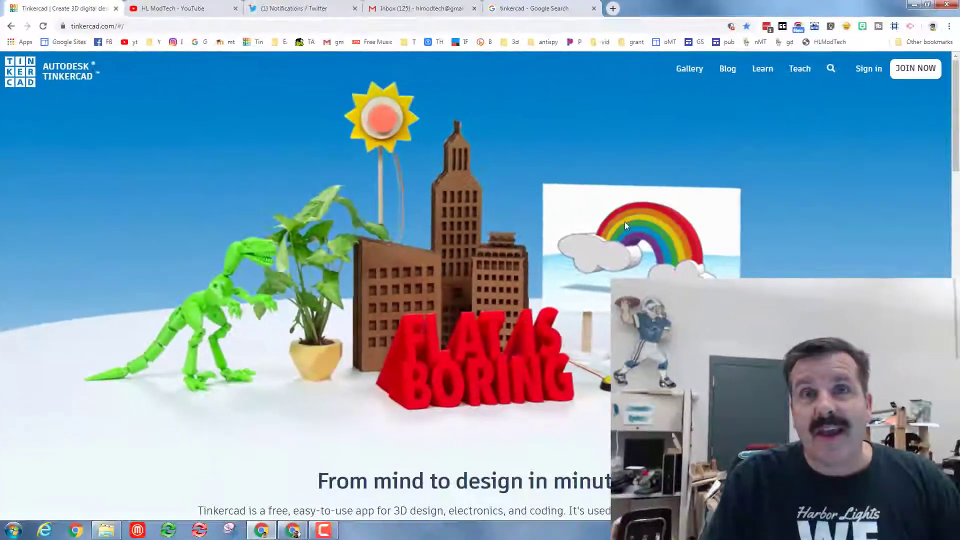
# Sign in to Tinkercad through the social providers using a Google account
pyautogui.click(872, 74)
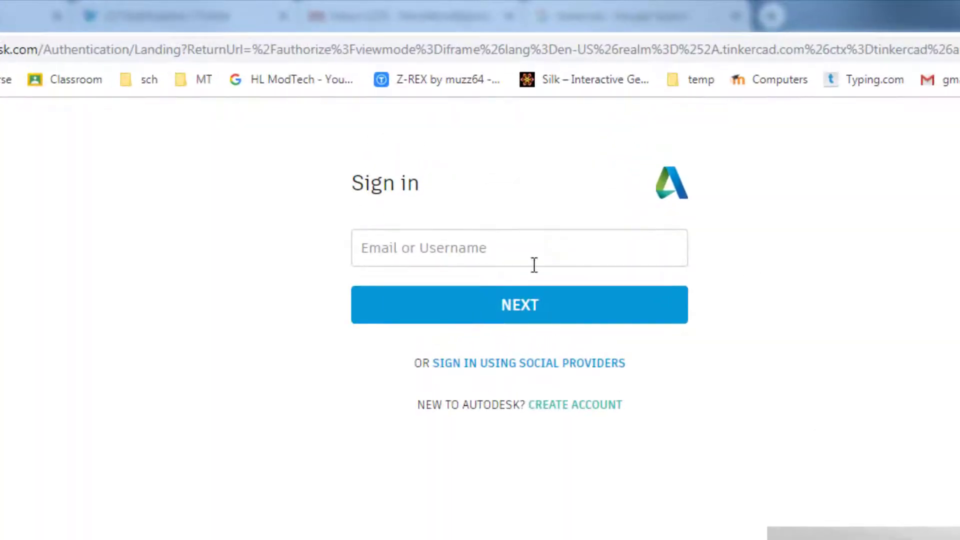
pyautogui.click(519, 369)
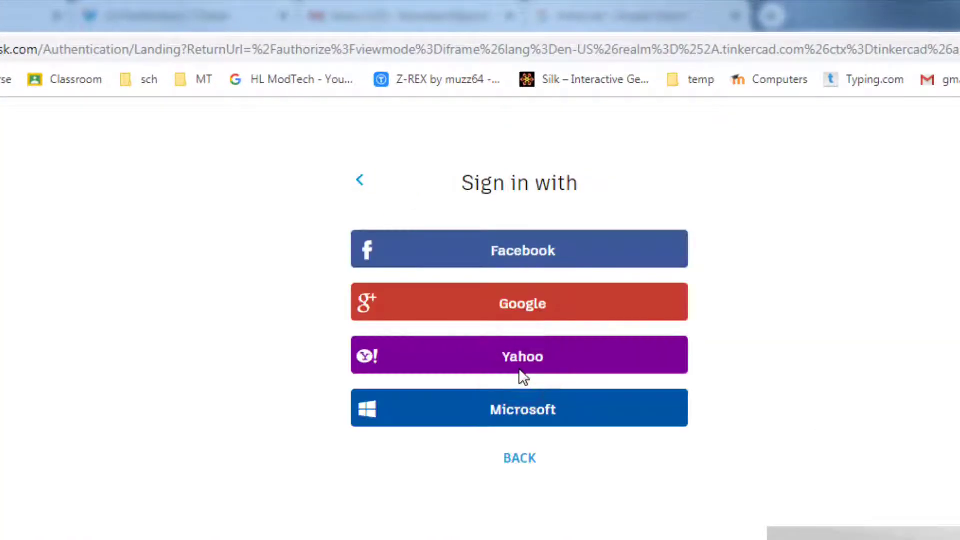
pyautogui.click(529, 310)
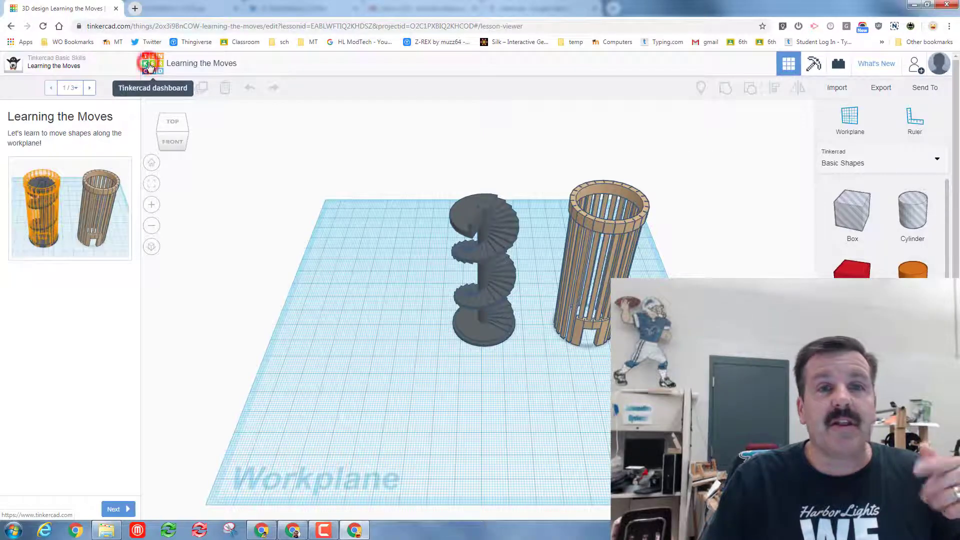
# Leave the Learning the Moves lesson for the dashboard and create a new 3D design
pyautogui.click(151, 66)
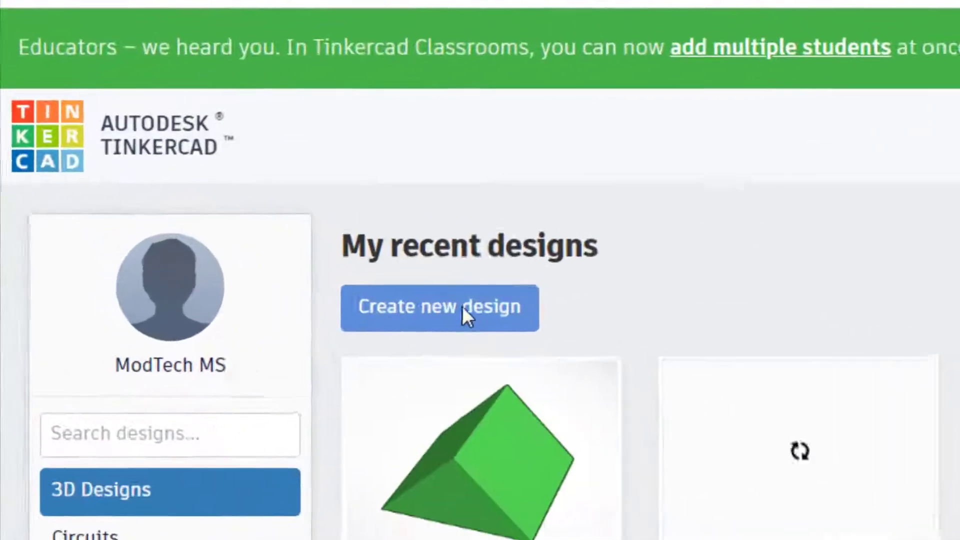
pyautogui.click(433, 307)
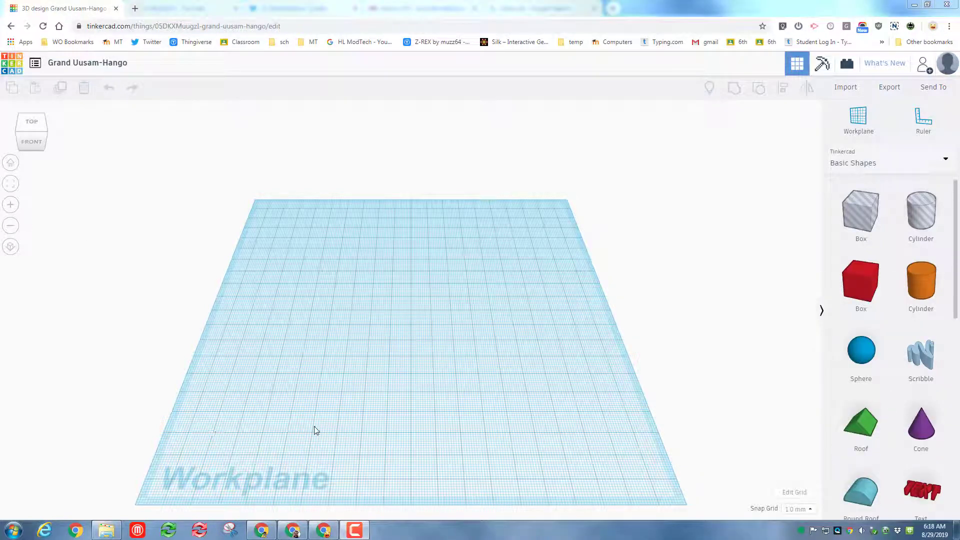
# Place a Roof shape at the front-left area of the workplane and set its length to 60 mm
pyautogui.click(866, 426)
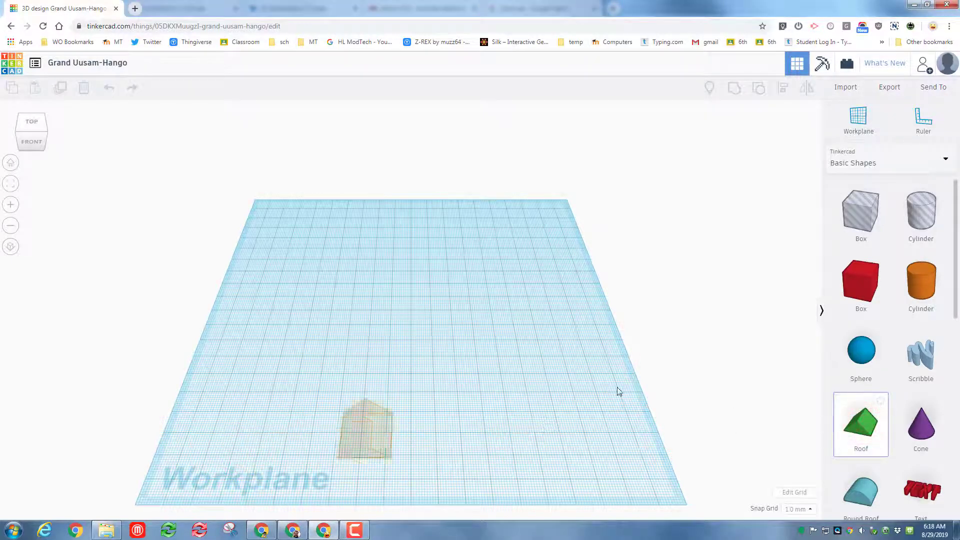
pyautogui.click(263, 428)
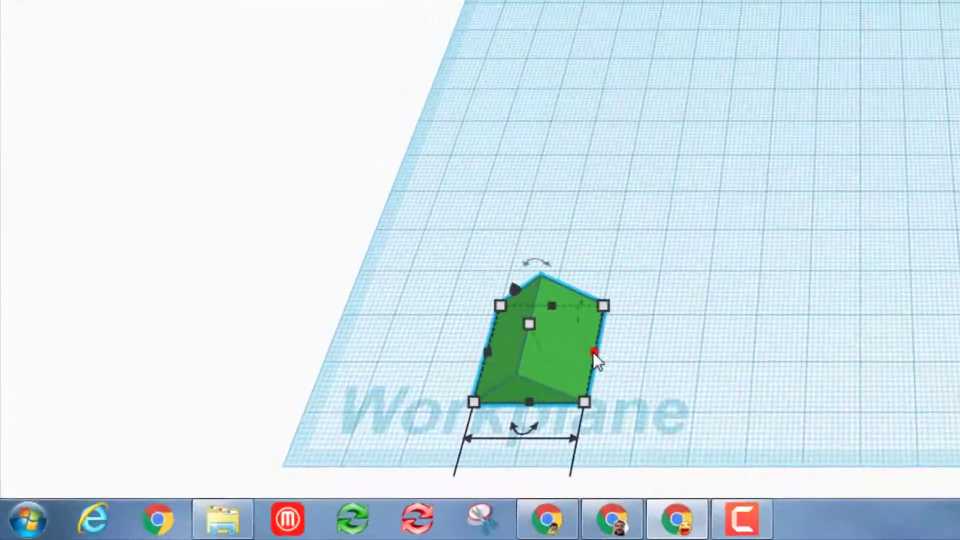
pyautogui.moveTo(578, 295); pyautogui.dragTo(668, 57)
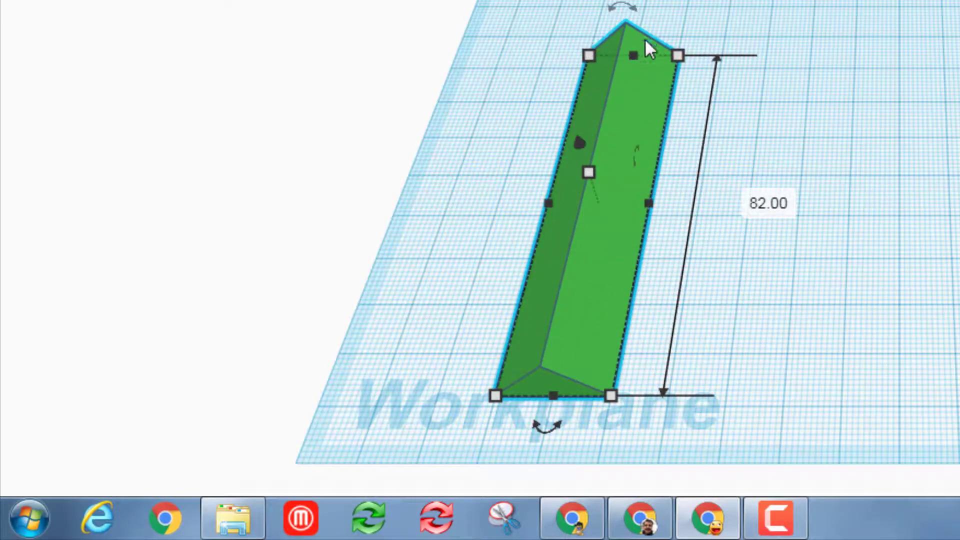
pyautogui.click(771, 206)
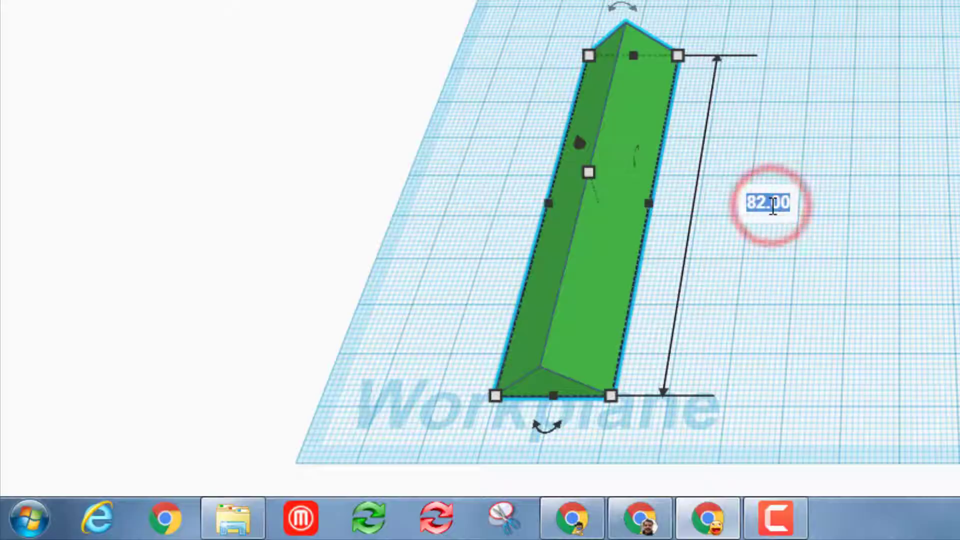
pyautogui.write('60')
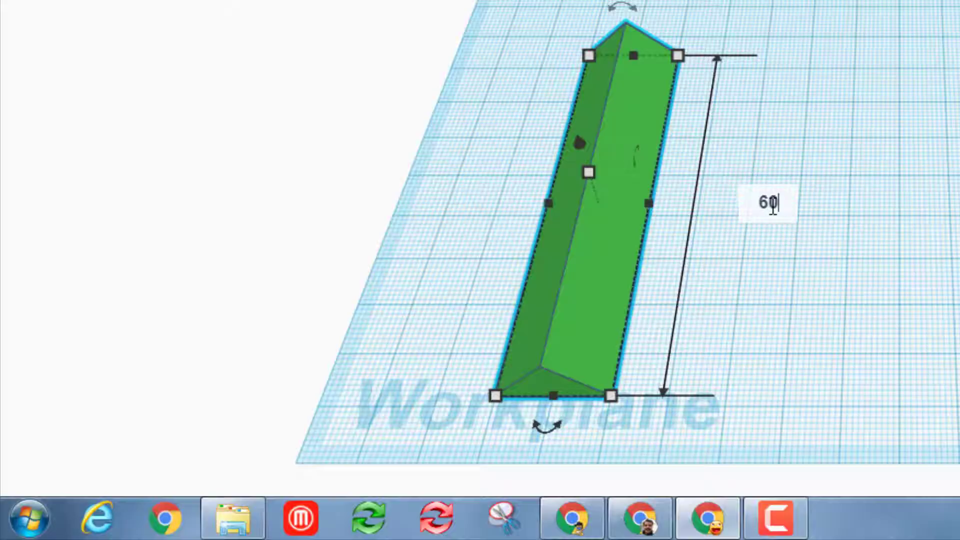
pyautogui.press('Return')
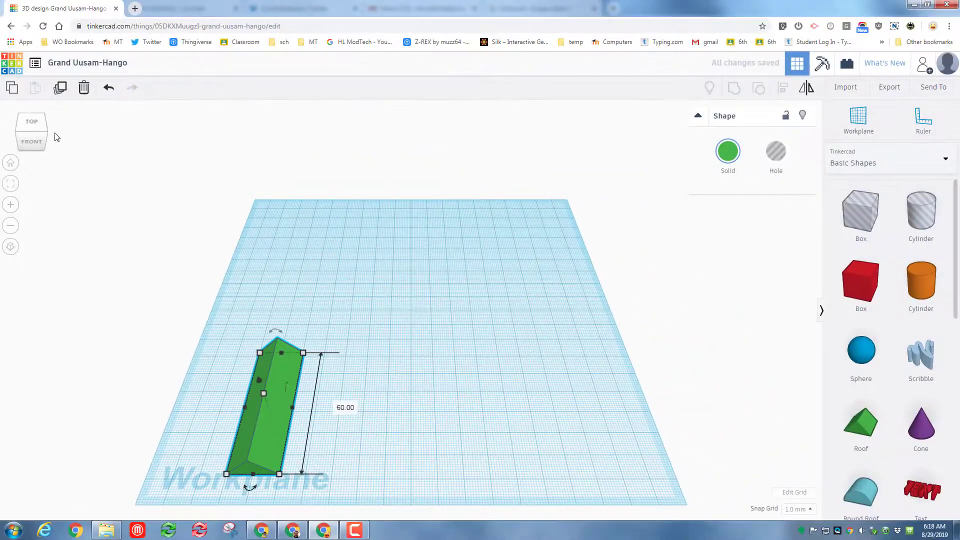
# Rotate the green roof shape by -90° flat on the workplane, then deselect it
pyautogui.click(30, 144)
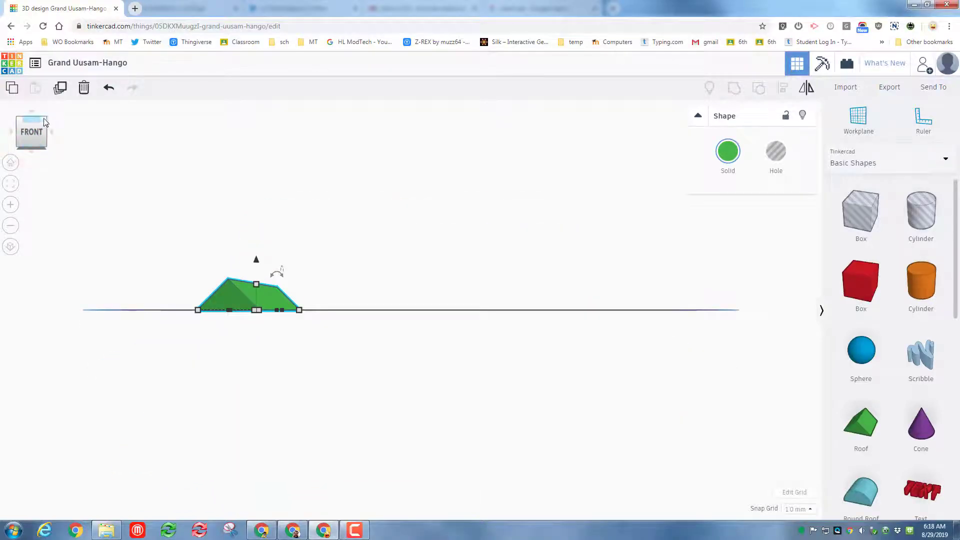
pyautogui.click(46, 122)
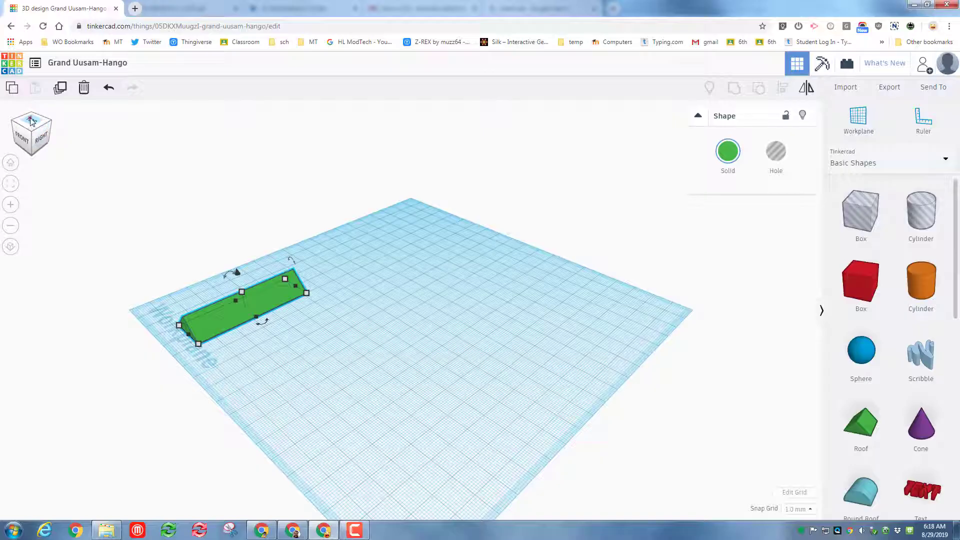
pyautogui.click(31, 120)
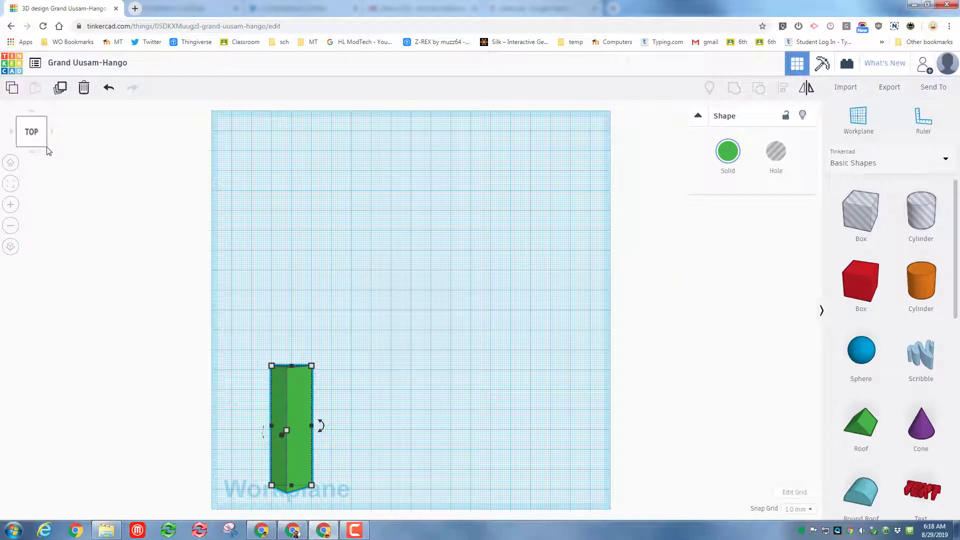
pyautogui.click(46, 145)
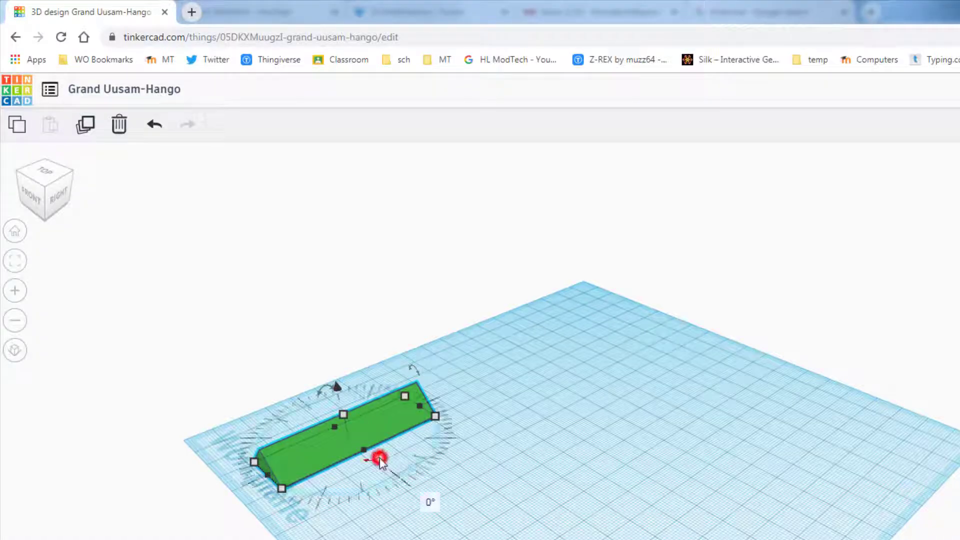
pyautogui.moveTo(380, 462); pyautogui.dragTo(290, 469)
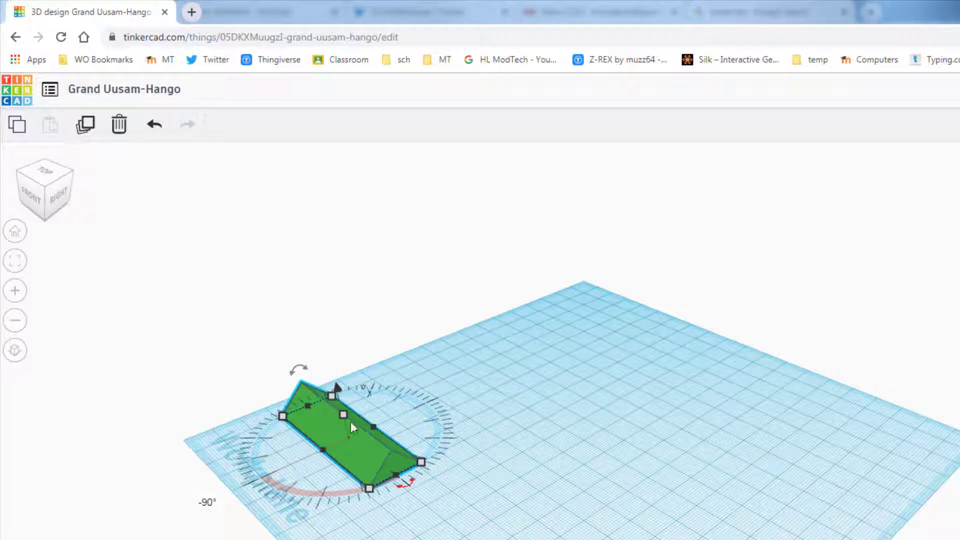
pyautogui.click(325, 525)
pyautogui.click(481, 520)
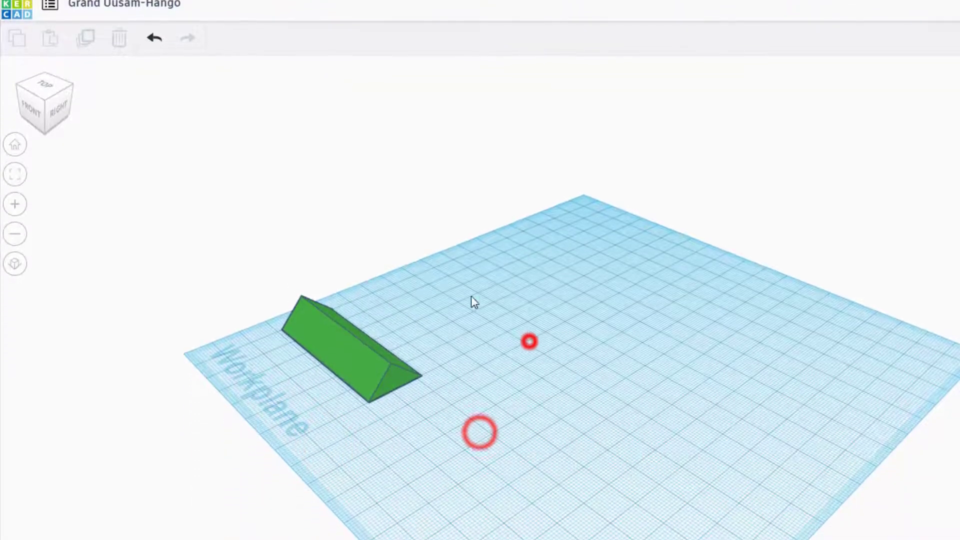
pyautogui.click(463, 291)
pyautogui.click(669, 370)
# Set the height of the green roof shape to 20 mm
pyautogui.moveTo(392, 465); pyautogui.dragTo(475, 529, button='right')
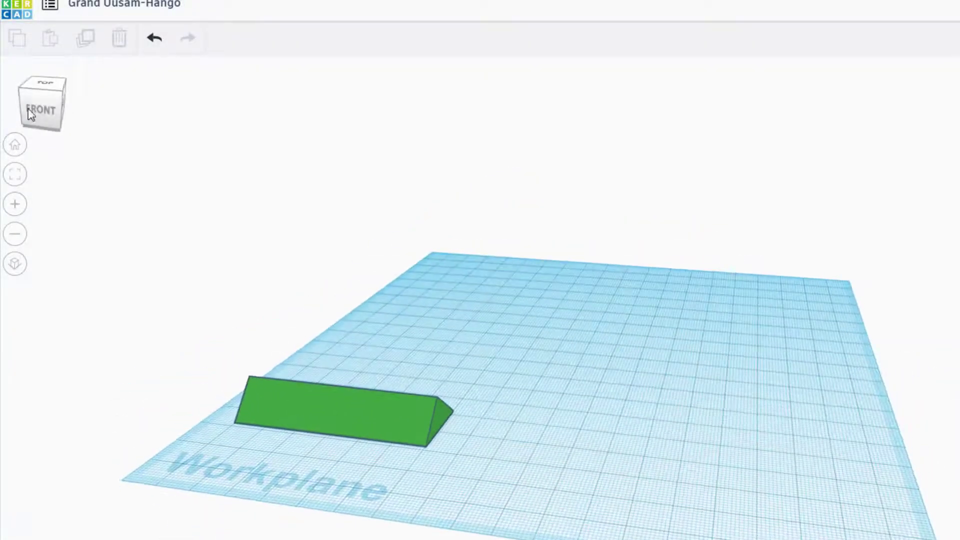
pyautogui.moveTo(31, 109)
pyautogui.mouseDown()
pyautogui.moveTo(54, 112)
pyautogui.moveTo(31, 115)
pyautogui.moveTo(42, 108)
pyautogui.mouseUp()
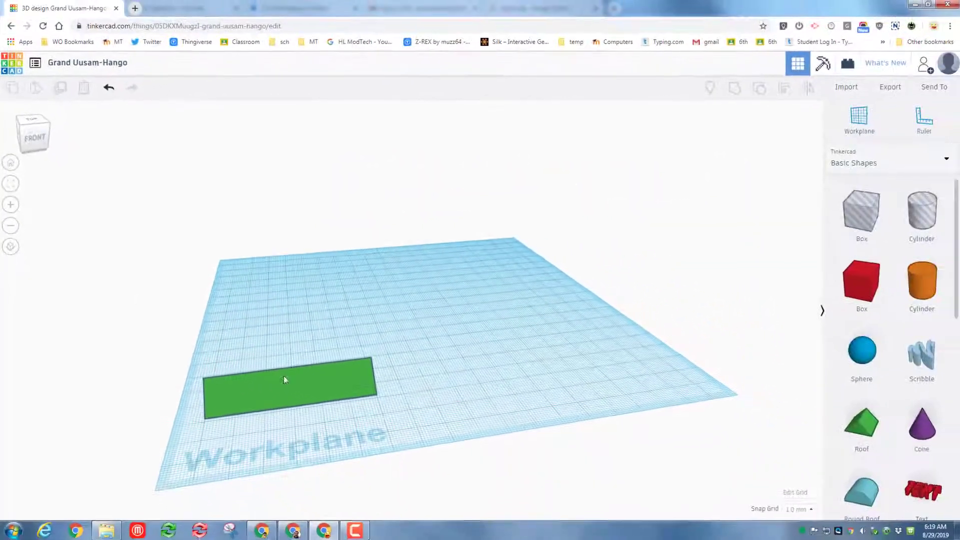
pyautogui.click(284, 379)
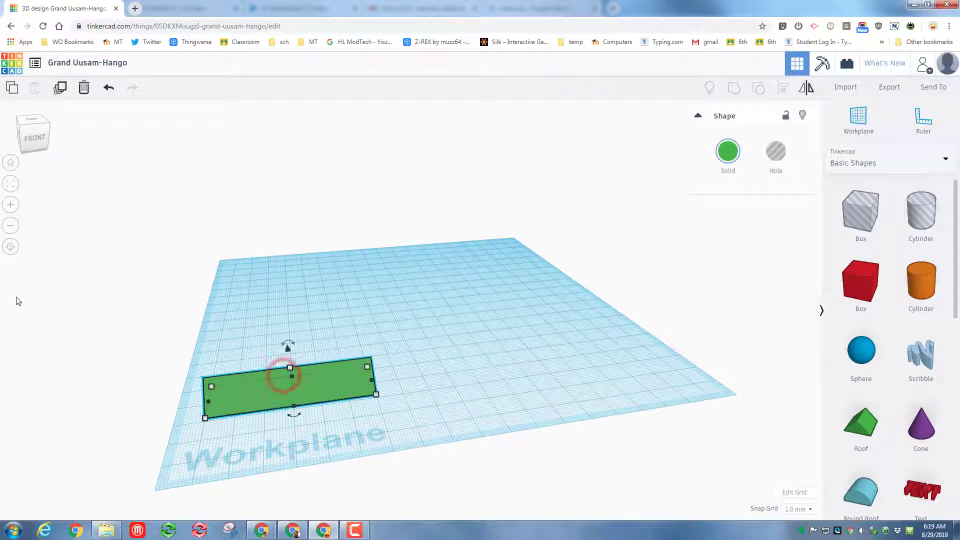
pyautogui.click(34, 131)
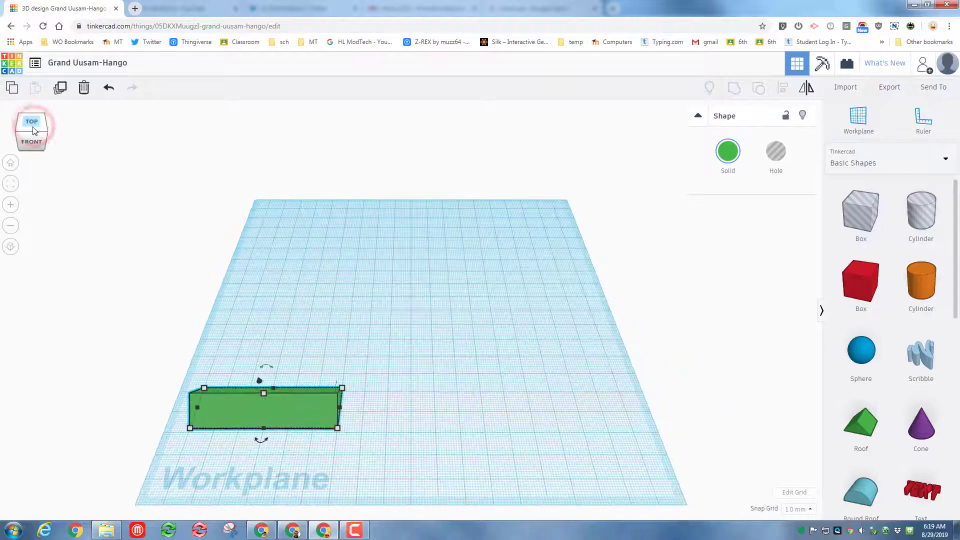
pyautogui.click(29, 143)
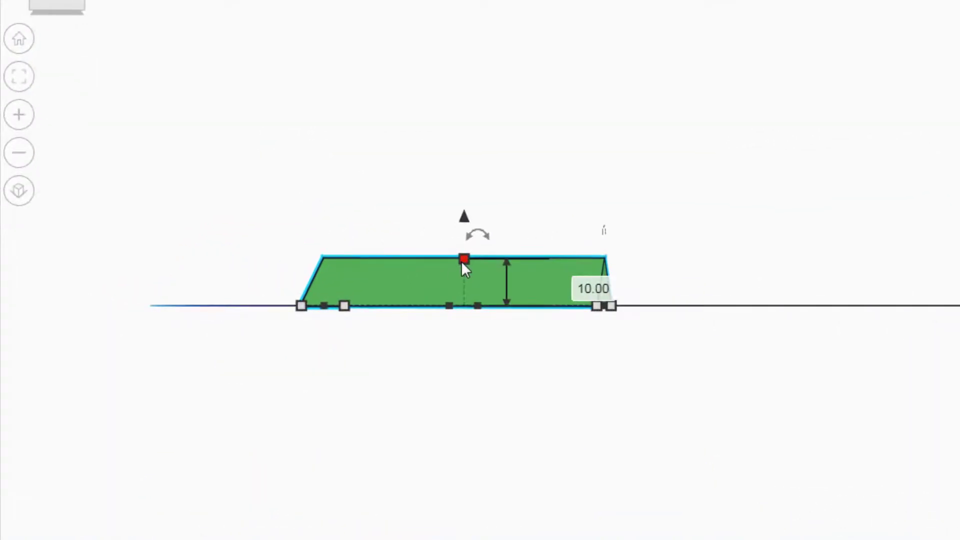
pyautogui.moveTo(461, 260); pyautogui.dragTo(476, 203)
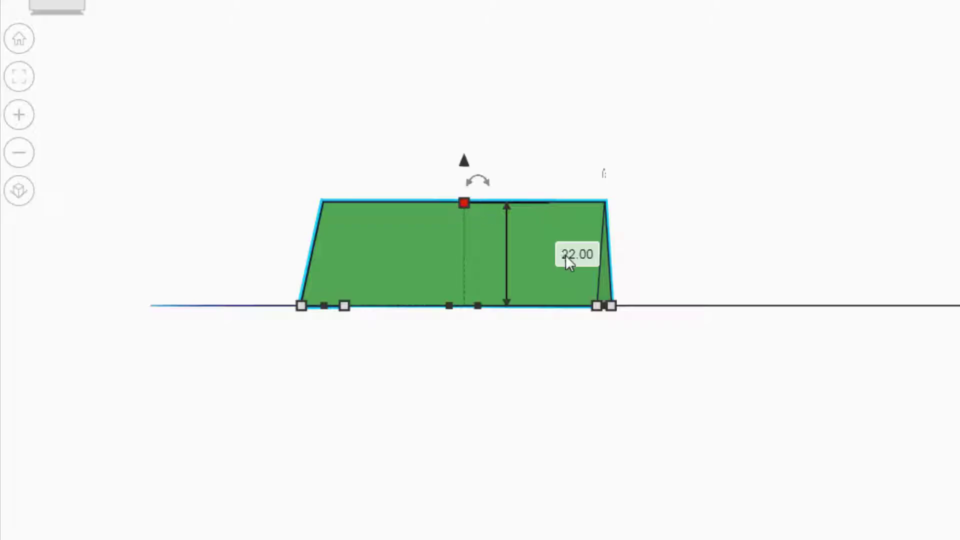
pyautogui.click(566, 255)
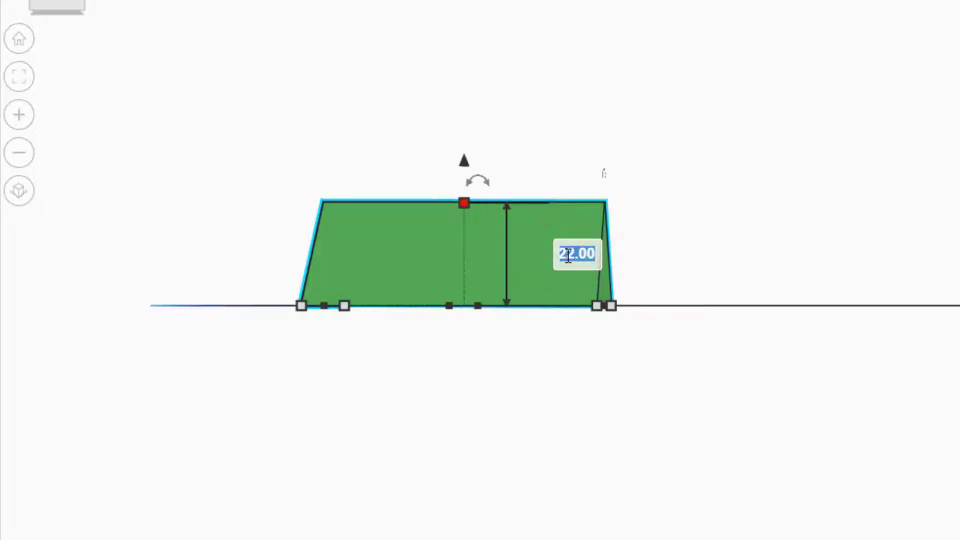
pyautogui.write('20')
pyautogui.press('Return')
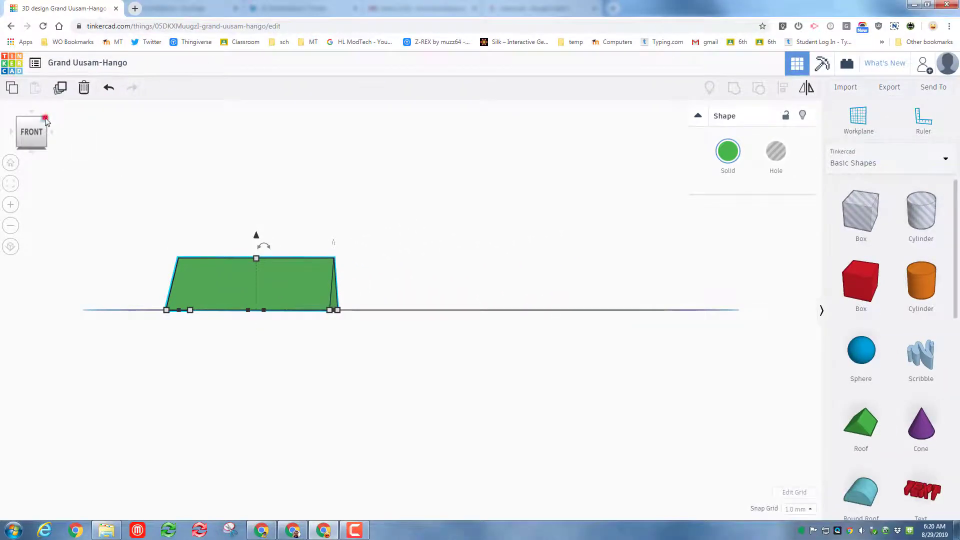
# Place a new workplane on the sloped front face of the roof shape
pyautogui.click(46, 118)
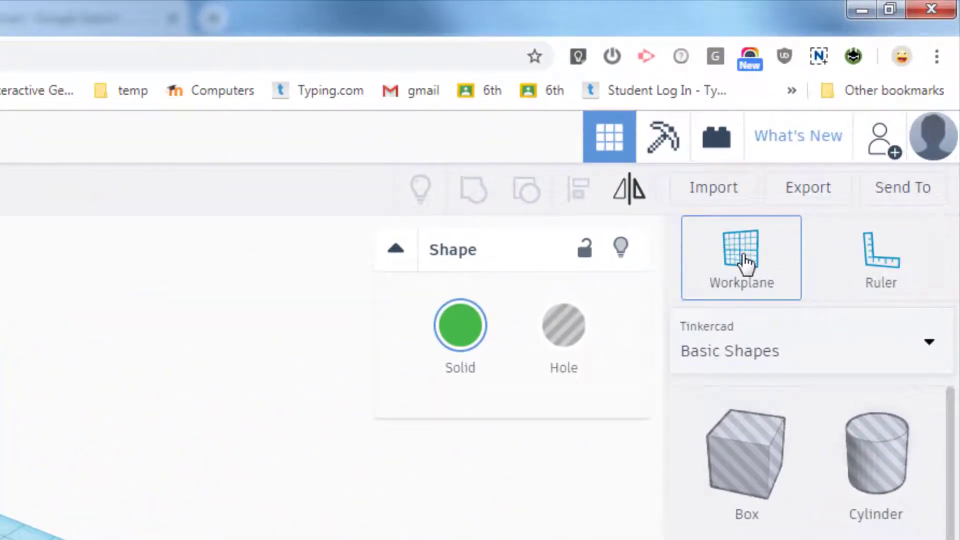
pyautogui.click(743, 259)
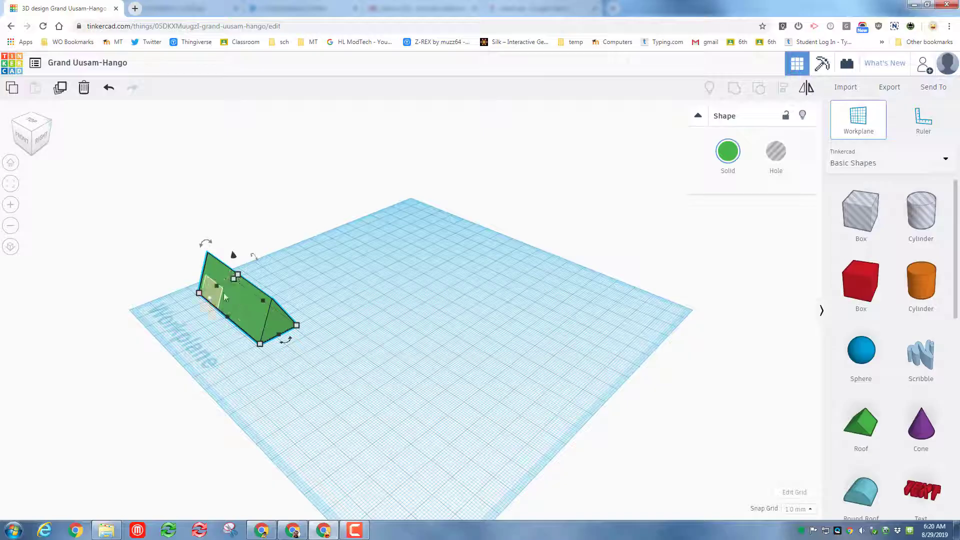
pyautogui.click(231, 298)
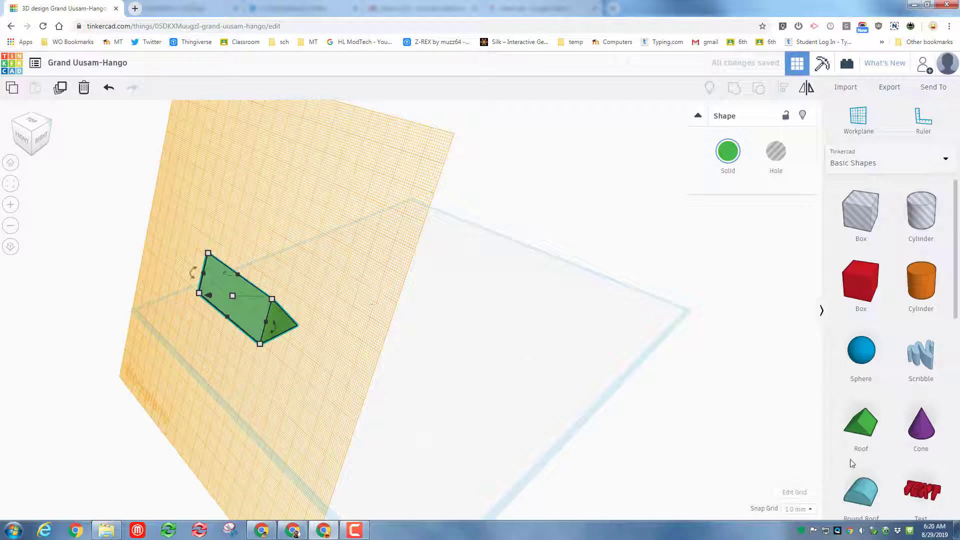
# Place a Text shape on the roof's sloped front face and set its text to the owner's first name, capitalised
pyautogui.moveTo(919, 494); pyautogui.dragTo(239, 293)
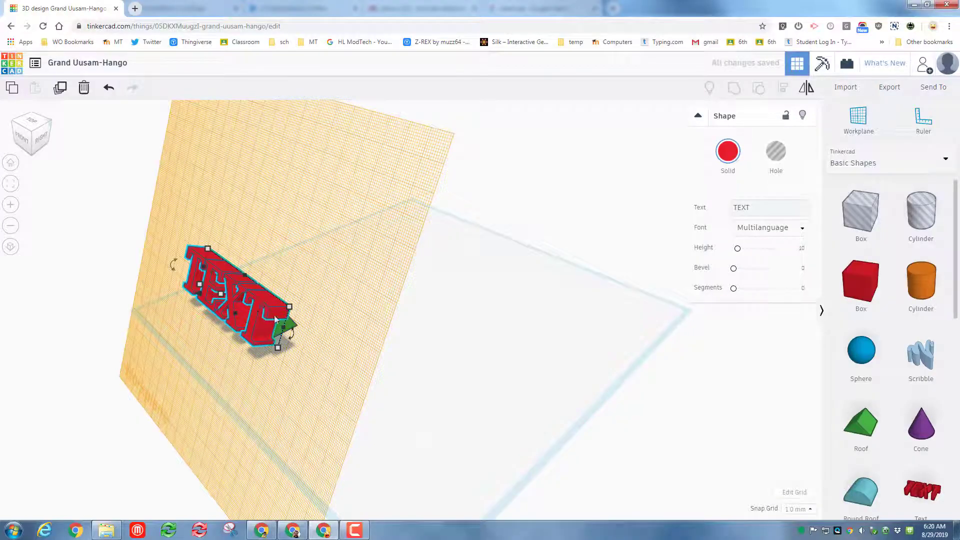
pyautogui.click(760, 209)
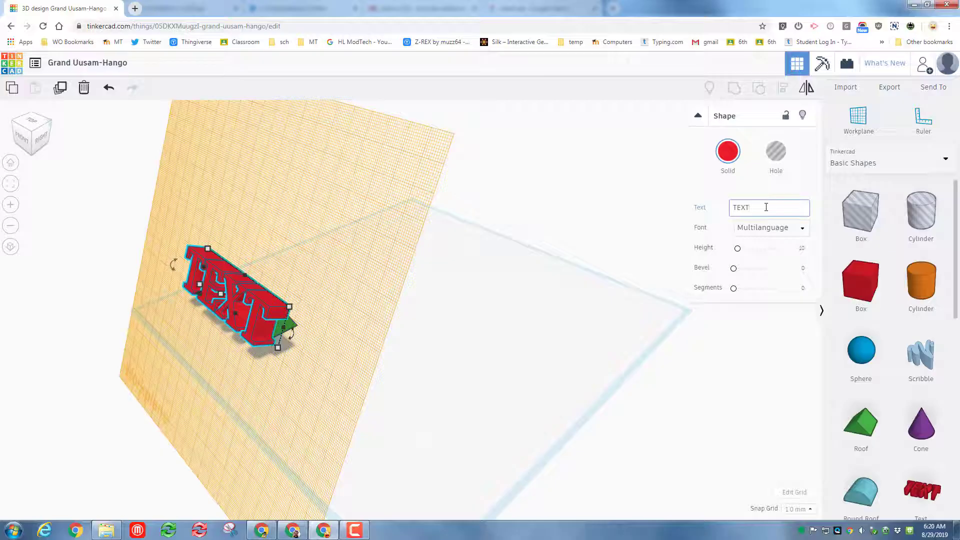
pyautogui.press('BackSpace')
pyautogui.press('BackSpace')
pyautogui.press('BackSpace')
pyautogui.write('m')
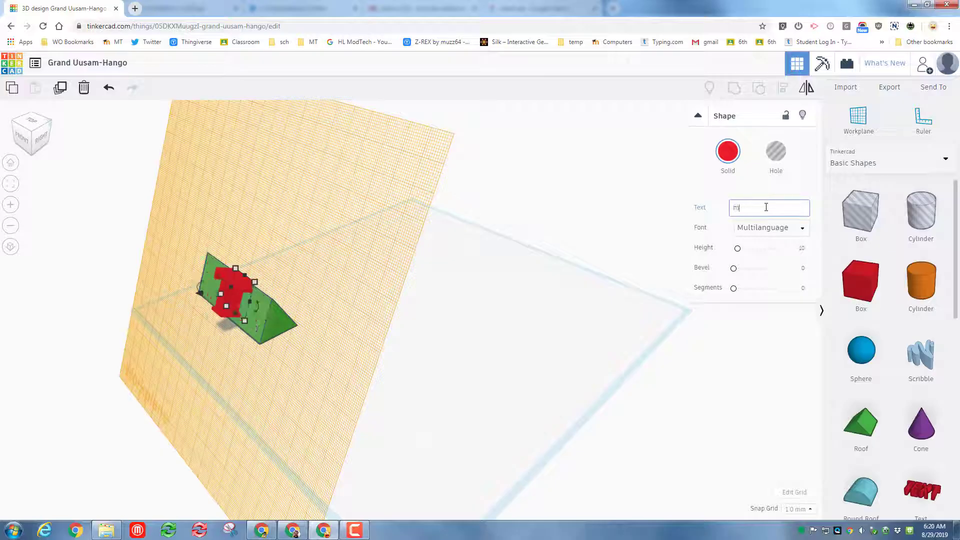
pyautogui.write('ike')
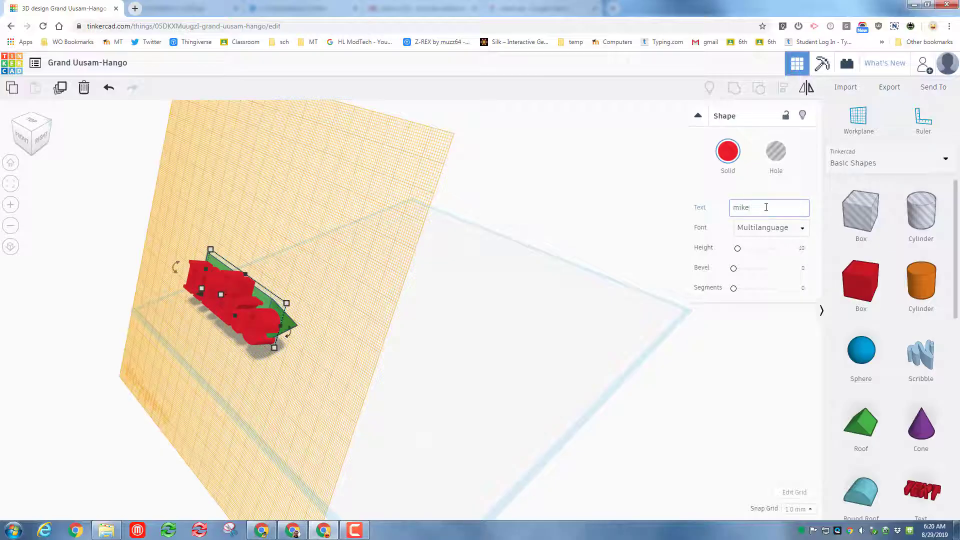
pyautogui.click(768, 208)
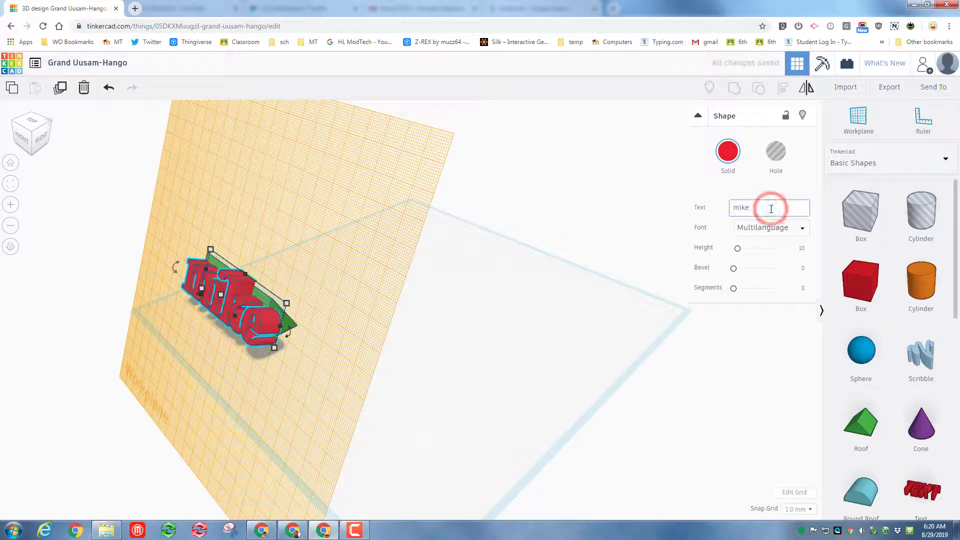
pyautogui.press('BackSpace')
pyautogui.press('BackSpace')
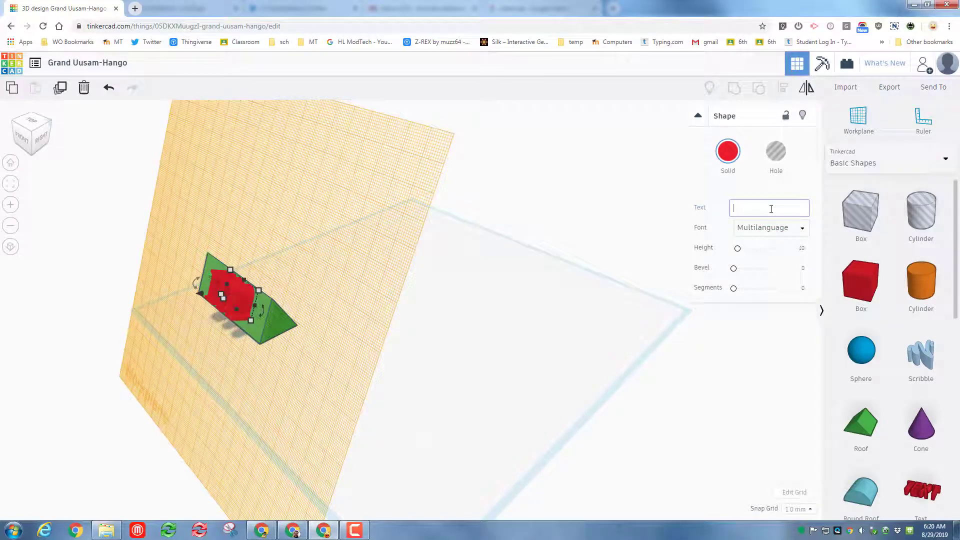
pyautogui.write('Mike')
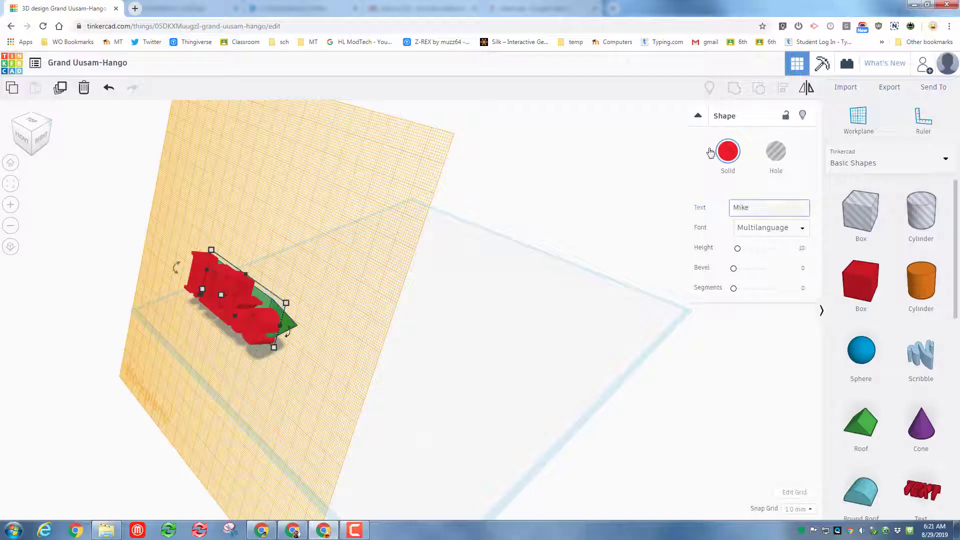
# Color the name text dark navy blue and shrink it to about 15.11 mm high and 56.14 mm wide on the sloped face
pyautogui.click(737, 151)
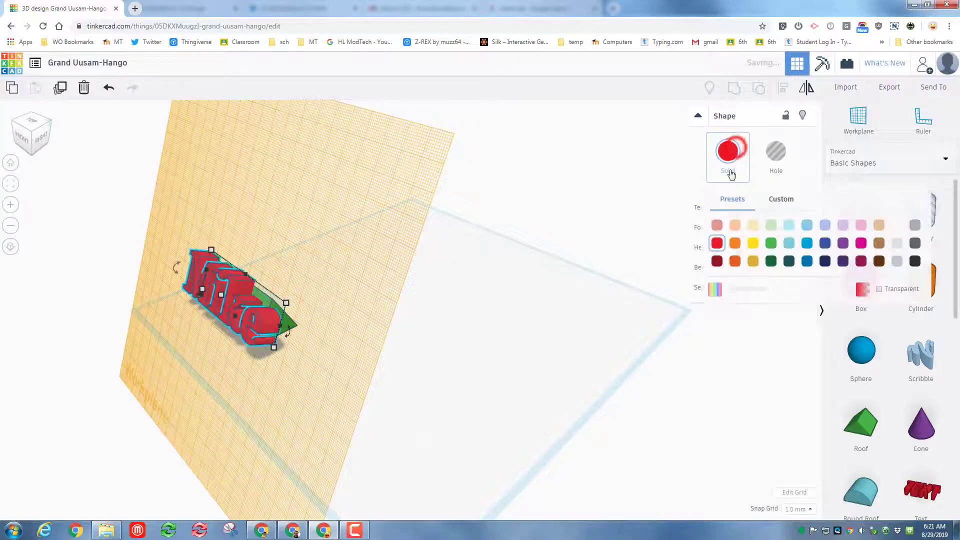
pyautogui.click(828, 261)
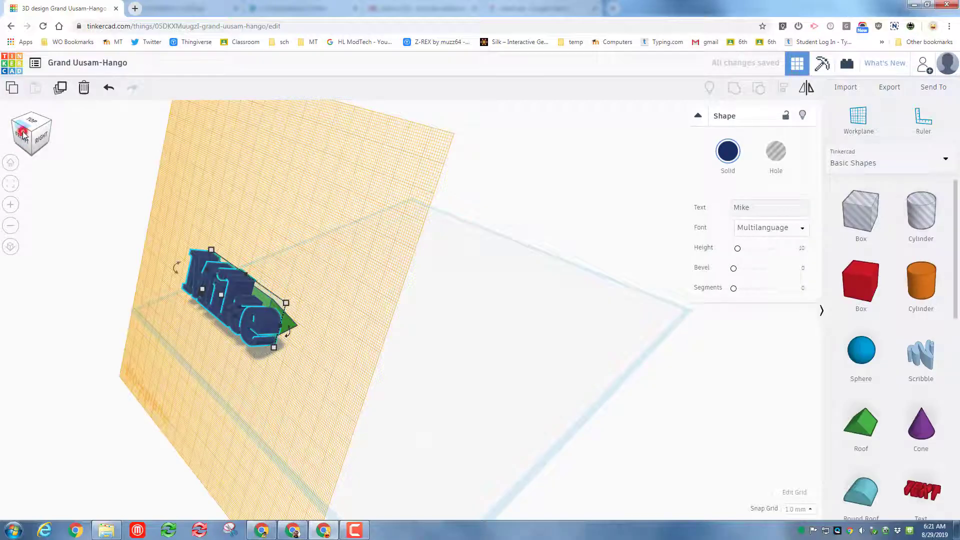
pyautogui.click(23, 134)
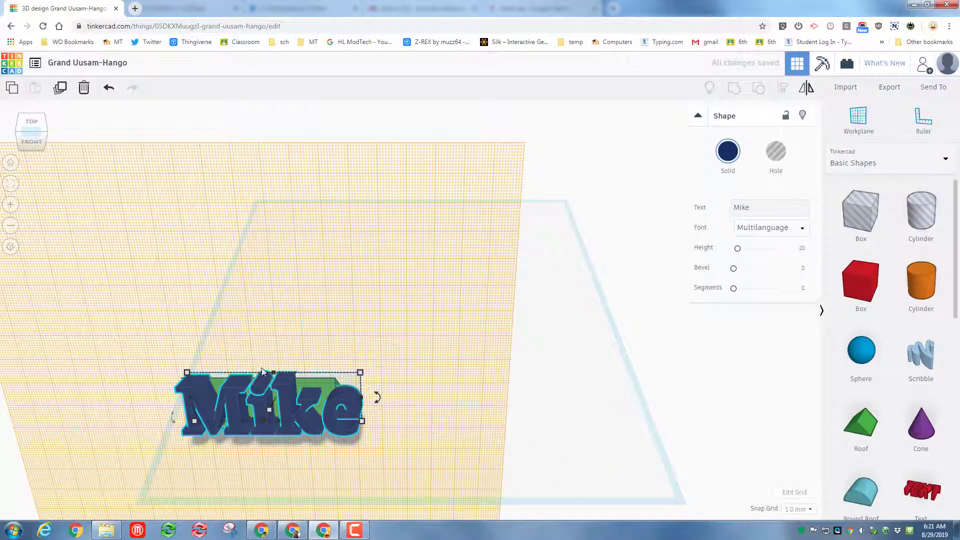
pyautogui.moveTo(274, 372)
pyautogui.mouseDown()
pyautogui.moveTo(283, 407)
pyautogui.moveTo(281, 387)
pyautogui.mouseUp()
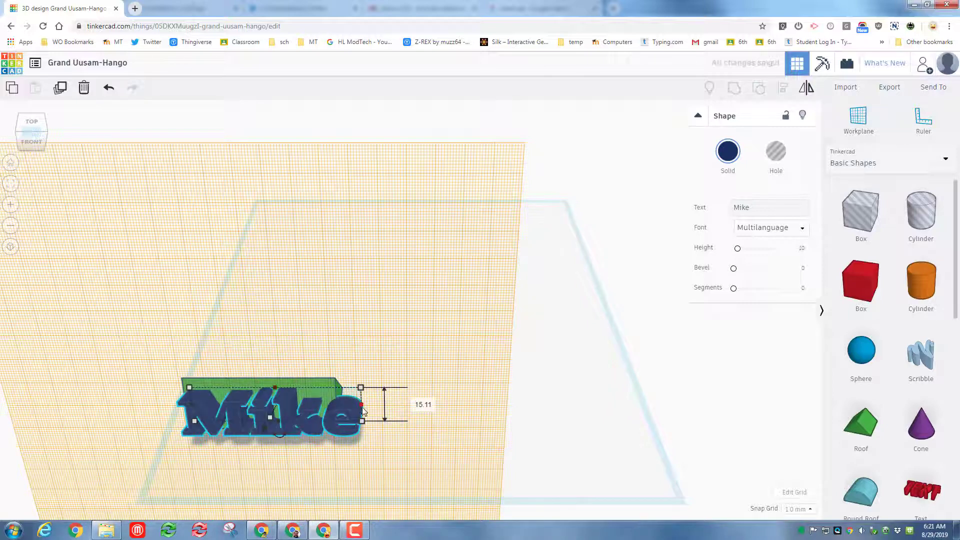
pyautogui.moveTo(355, 408); pyautogui.dragTo(334, 408)
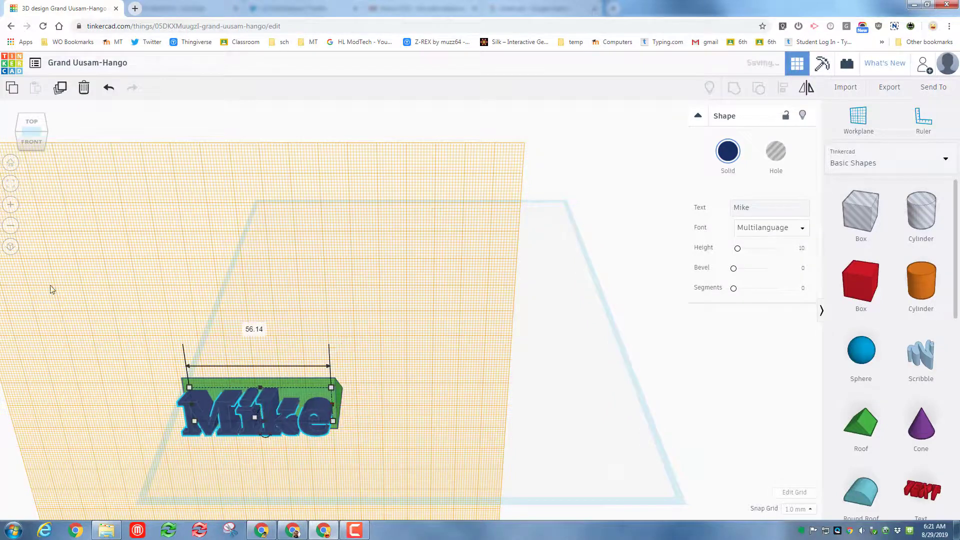
# Reduce the thickness of the name text on the sloped face to 4 mm
pyautogui.click(30, 143)
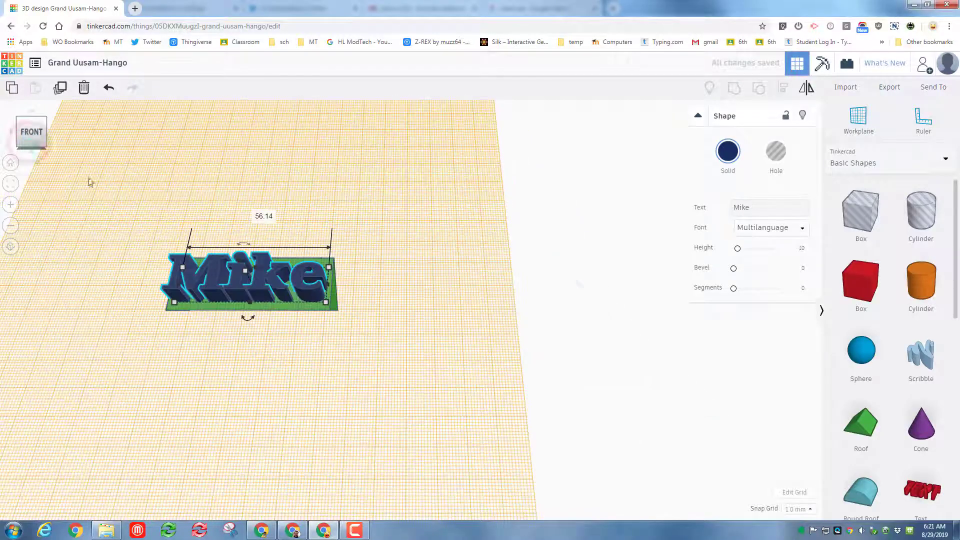
pyautogui.click(18, 120)
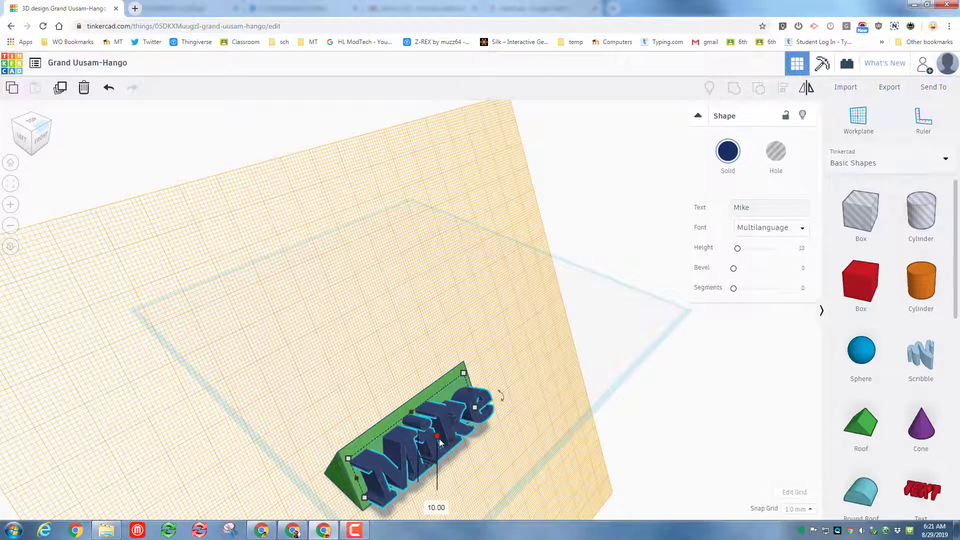
pyautogui.click(30, 142)
pyautogui.click(26, 134)
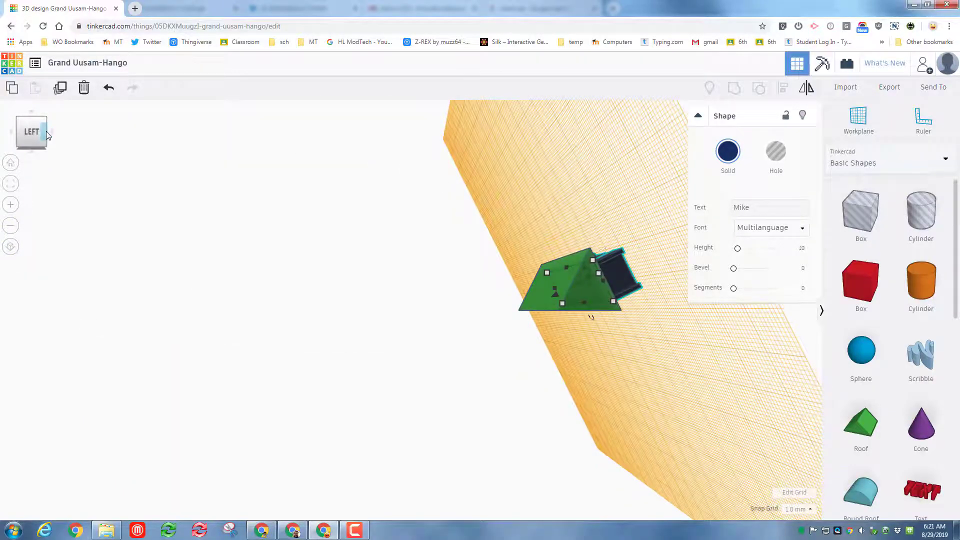
pyautogui.click(46, 131)
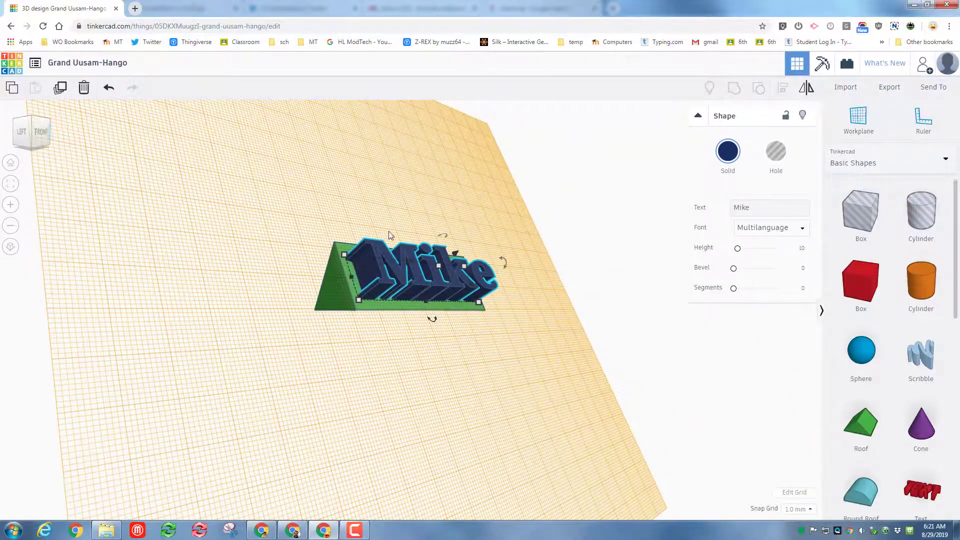
pyautogui.moveTo(436, 268); pyautogui.dragTo(427, 280)
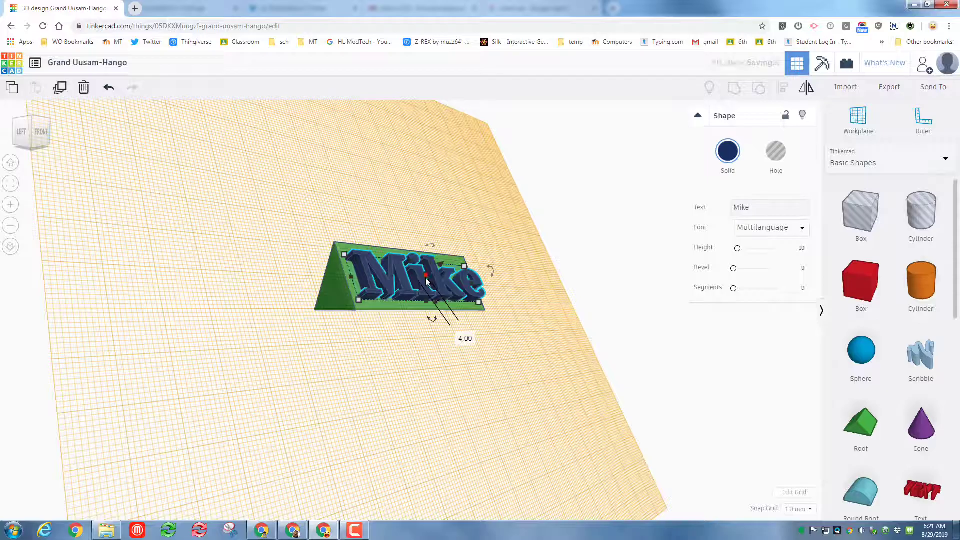
# Return the workplane from the sloped face to the default ground plane
pyautogui.click(30, 119)
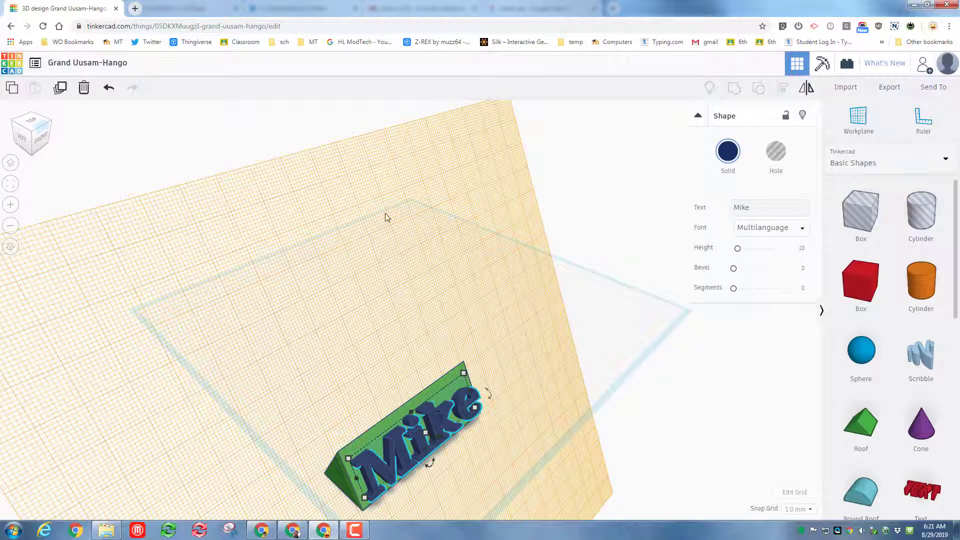
pyautogui.click(851, 122)
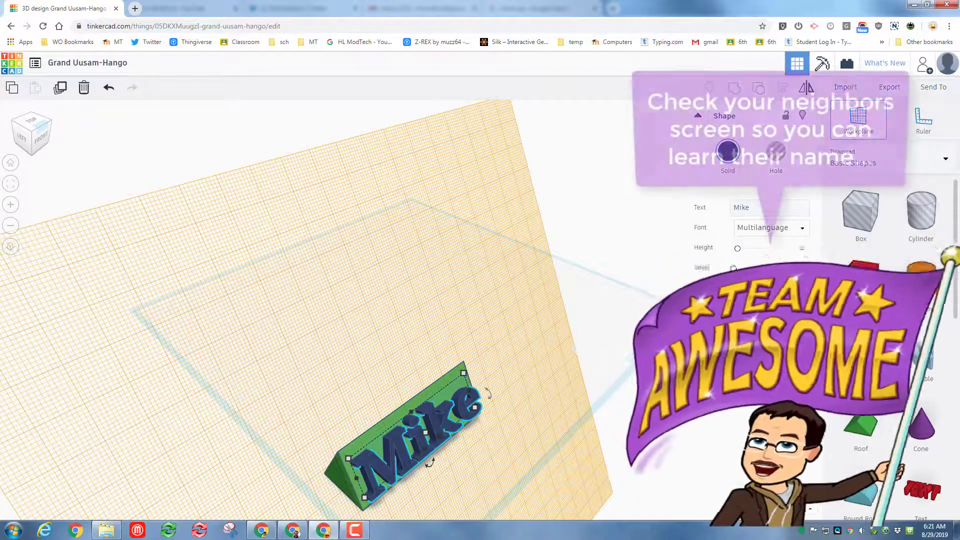
pyautogui.click(725, 359)
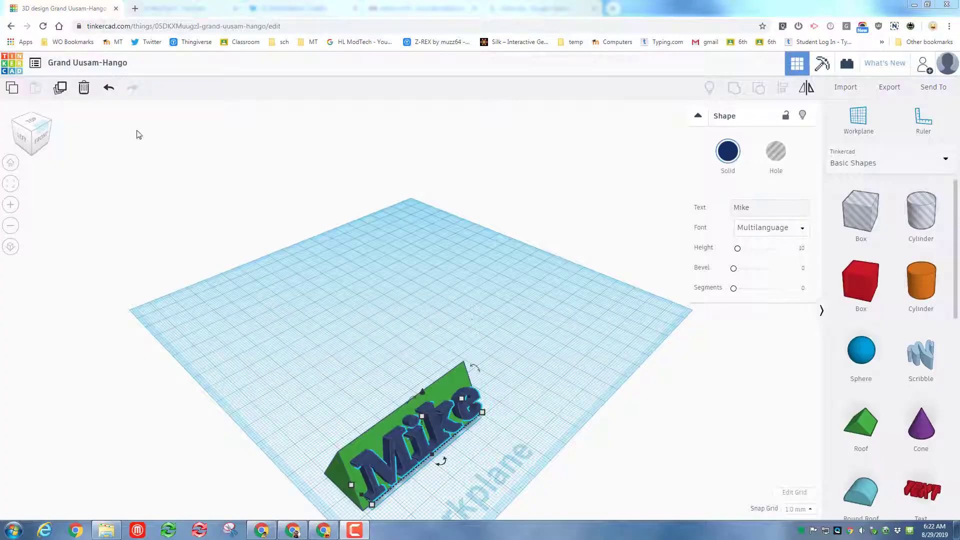
# Rename the design as "unicorn mh"
pyautogui.click(97, 64)
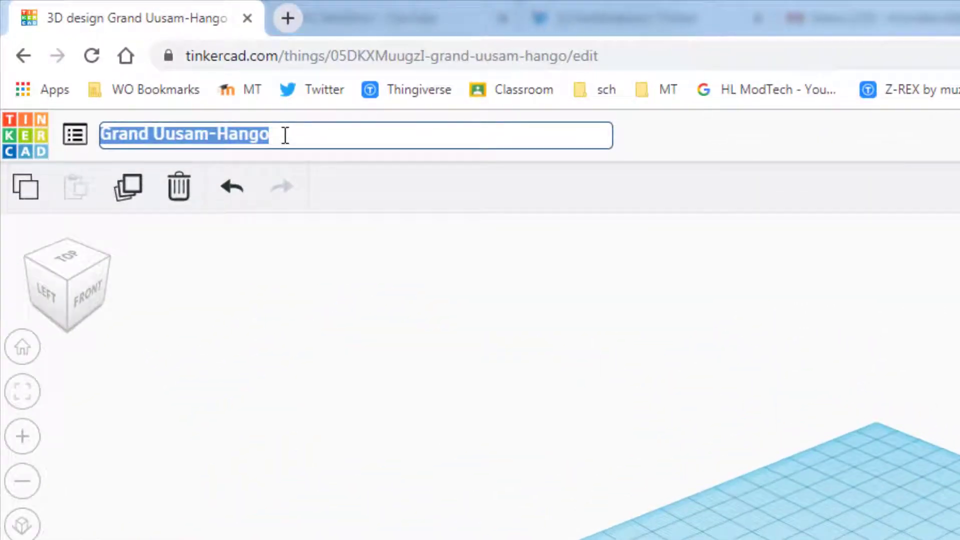
pyautogui.write('uniconr')
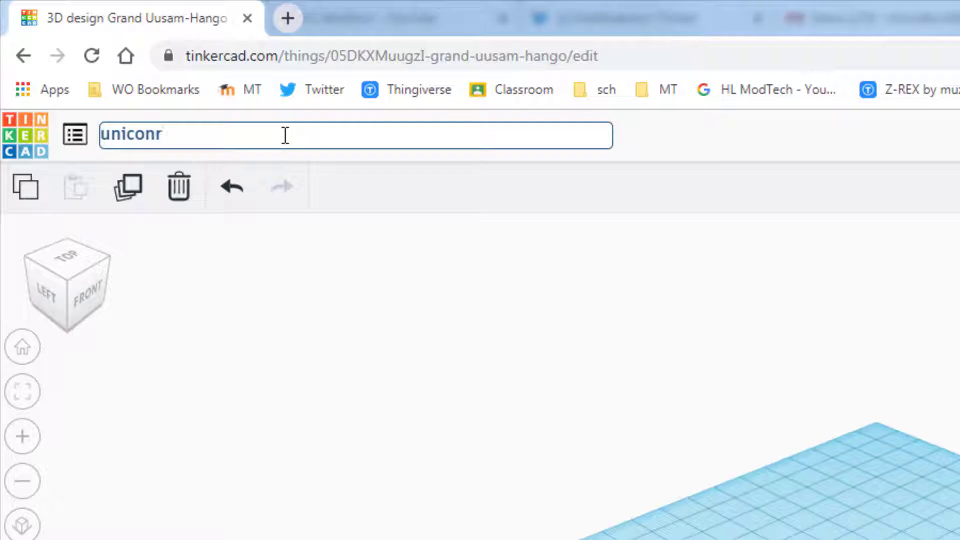
pyautogui.press('BackSpace')
pyautogui.write('rn mh')
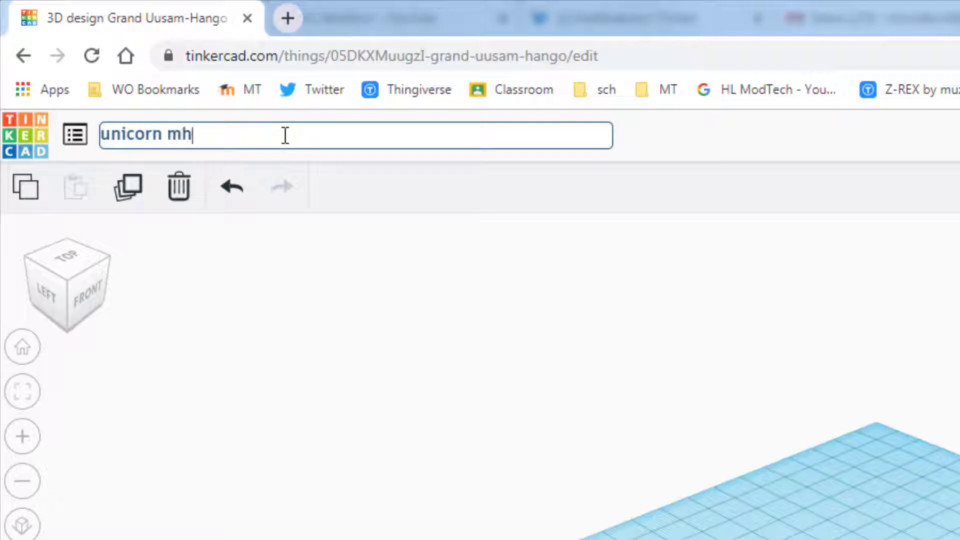
pyautogui.press('Return')
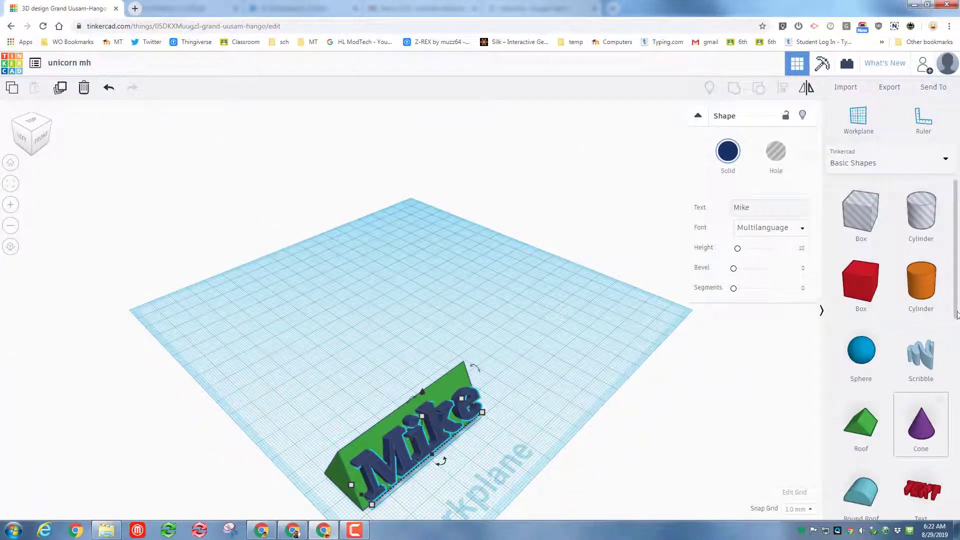
# Place an Icosahedron from the Basic Shapes on the workplane behind the name plate
pyautogui.scroll(-1, 883, 278)
pyautogui.scroll(-8, 882, 277)
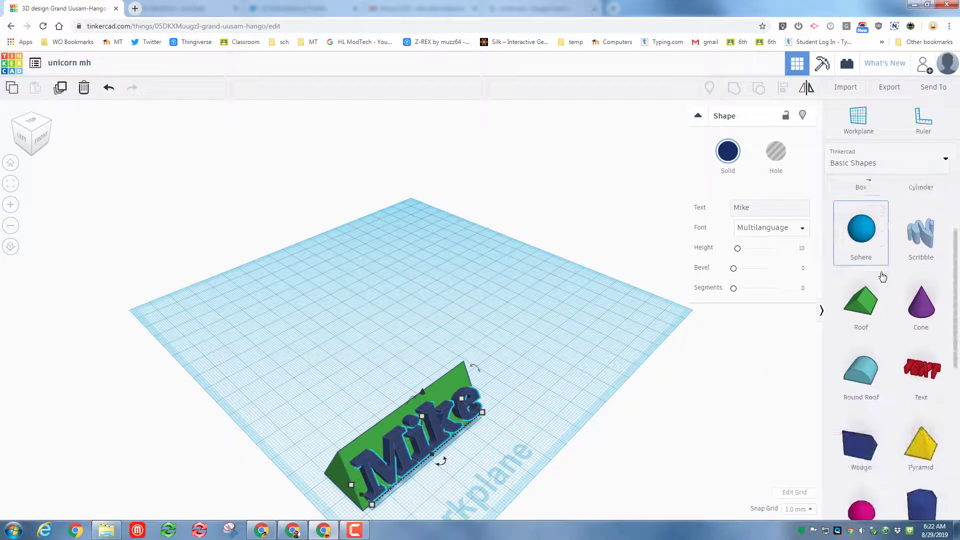
pyautogui.scroll(-3, 880, 281)
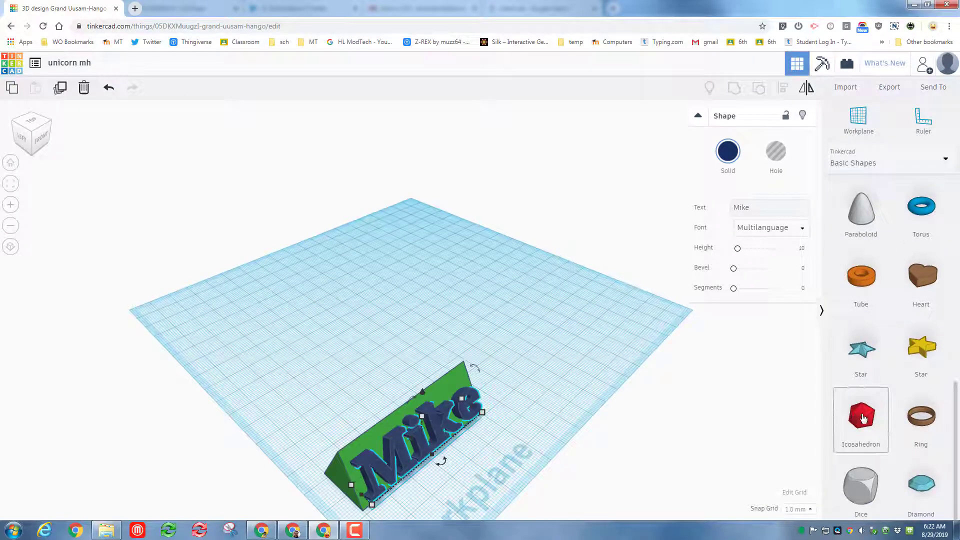
pyautogui.moveTo(863, 418); pyautogui.dragTo(401, 317)
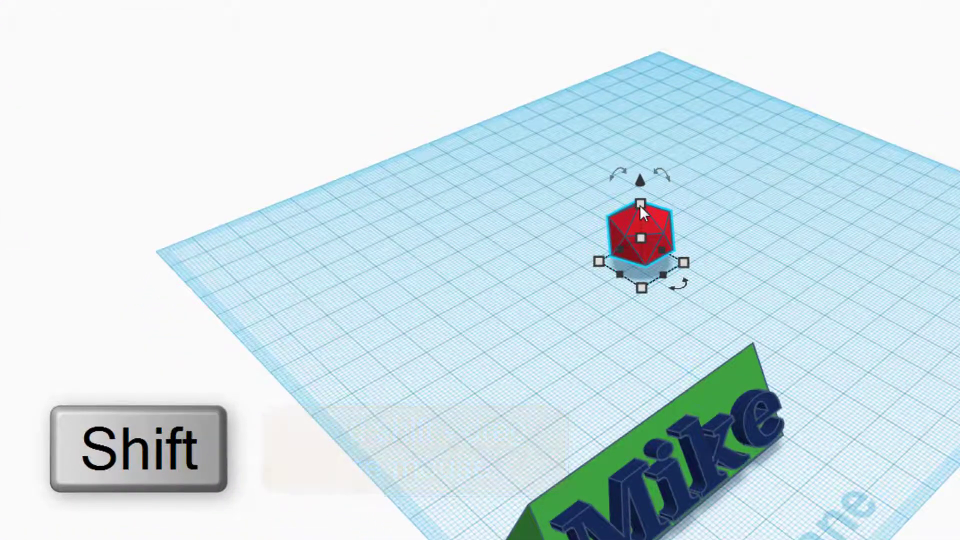
pyautogui.keyDown('shift'); pyautogui.moveTo(639, 205); pyautogui.dragTo(635, 31); pyautogui.keyUp('shift')
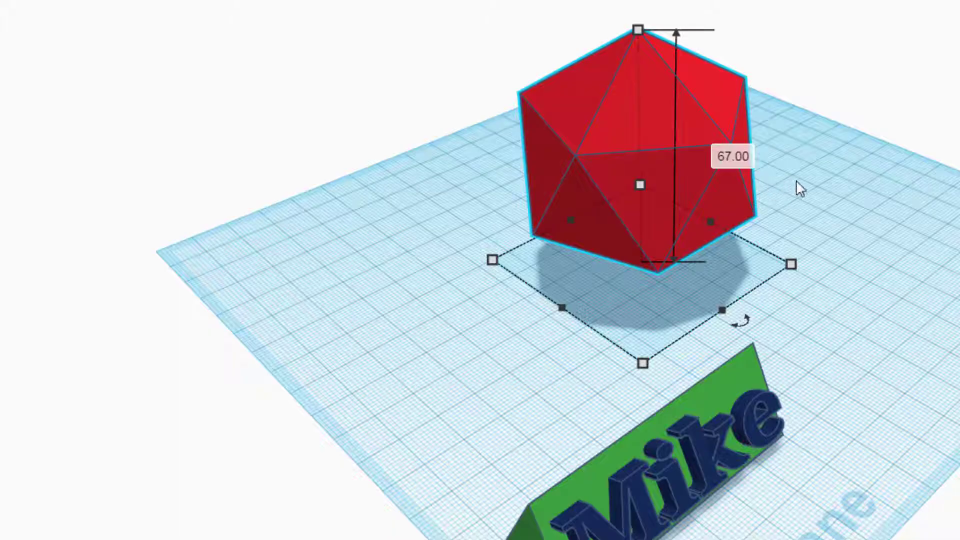
pyautogui.moveTo(636, 32); pyautogui.dragTo(640, 106)
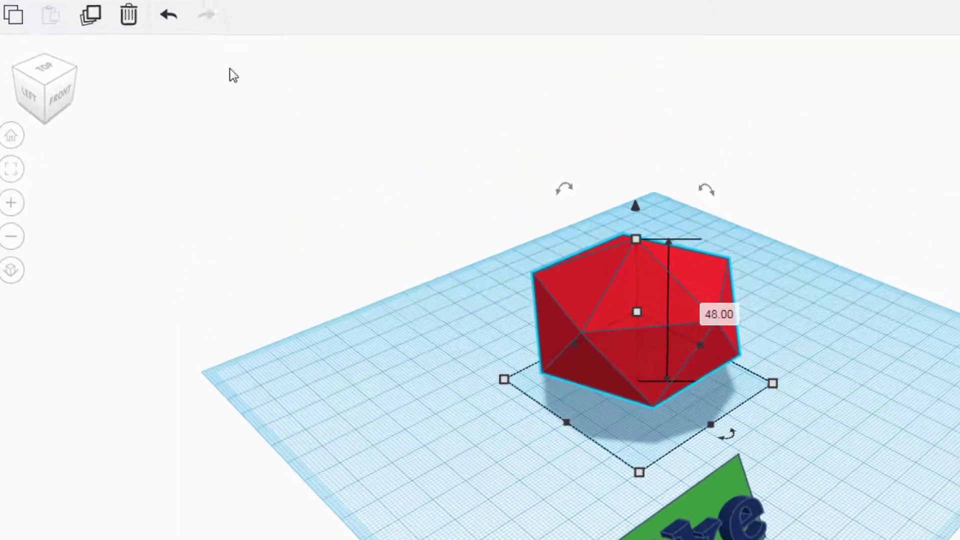
pyautogui.click(174, 30)
pyautogui.click(175, 30)
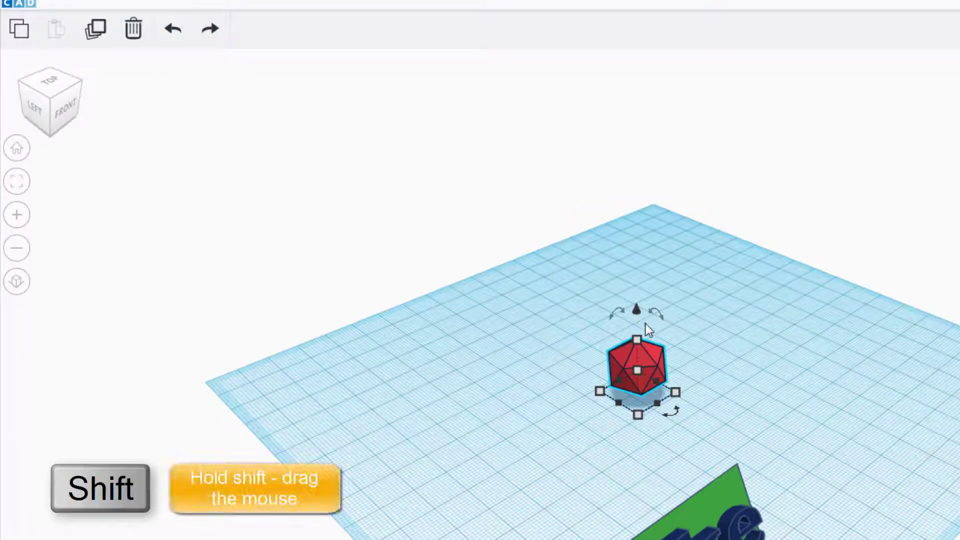
# Scale the icosahedron proportionally to about 63 mm high and place a workplane on one of its upper triangular faces
pyautogui.keyDown('shift'); pyautogui.moveTo(636, 339); pyautogui.dragTo(618, 201); pyautogui.keyUp('shift')
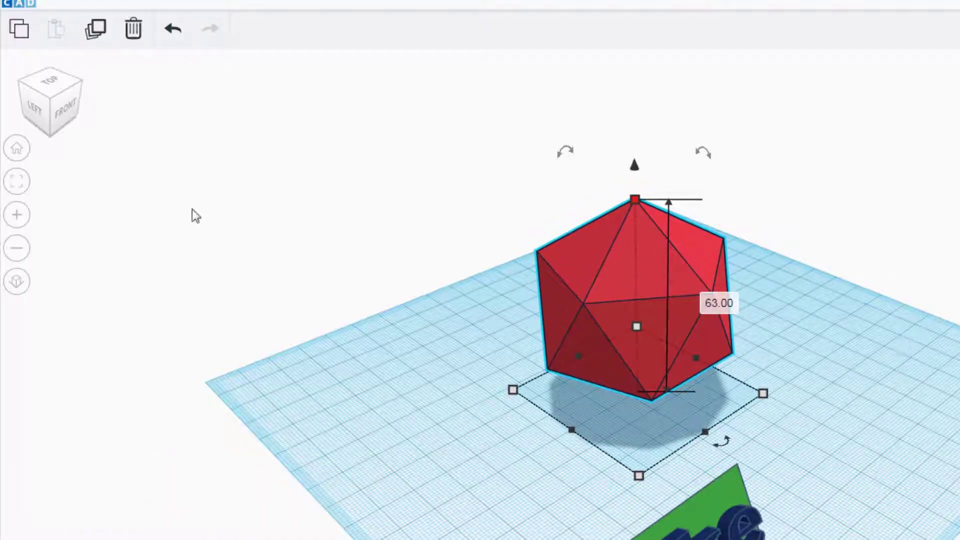
pyautogui.click(71, 87)
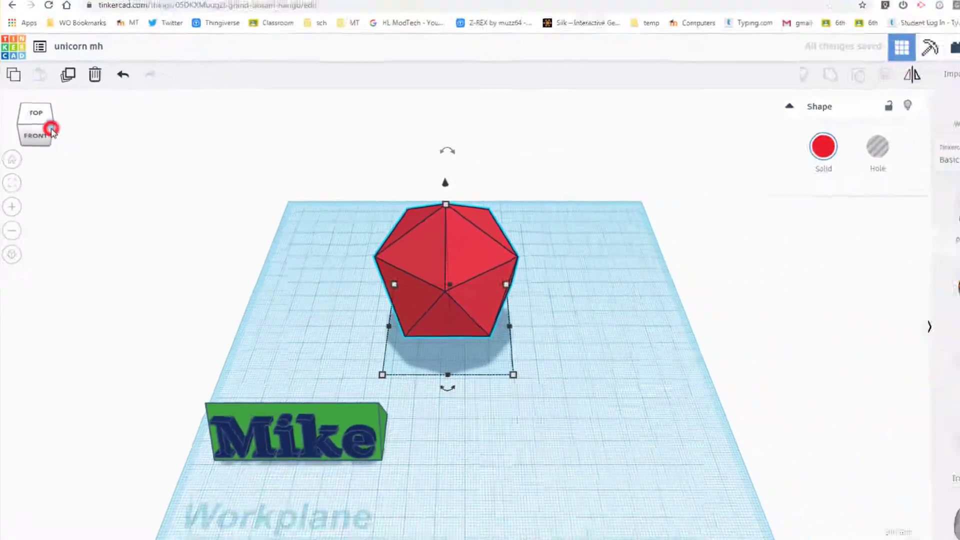
pyautogui.click(51, 130)
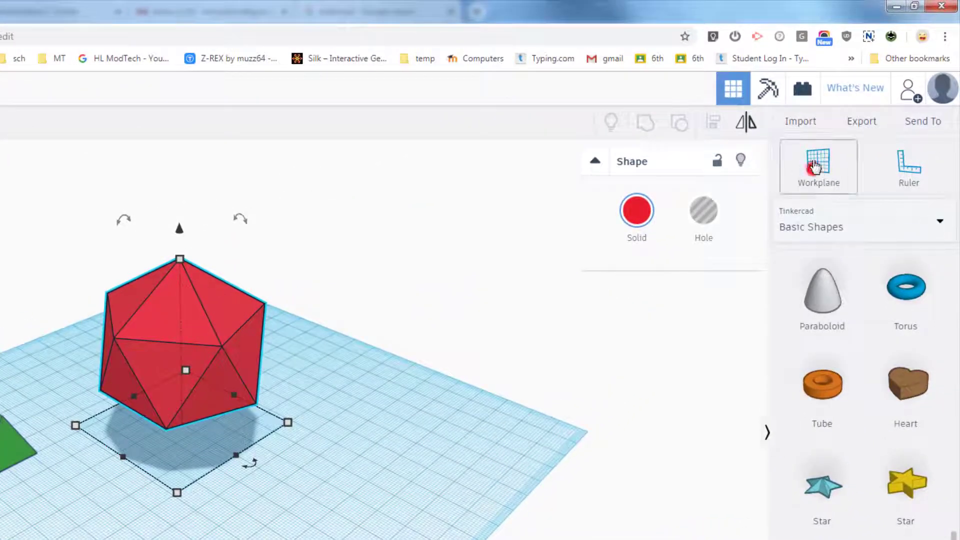
pyautogui.click(813, 164)
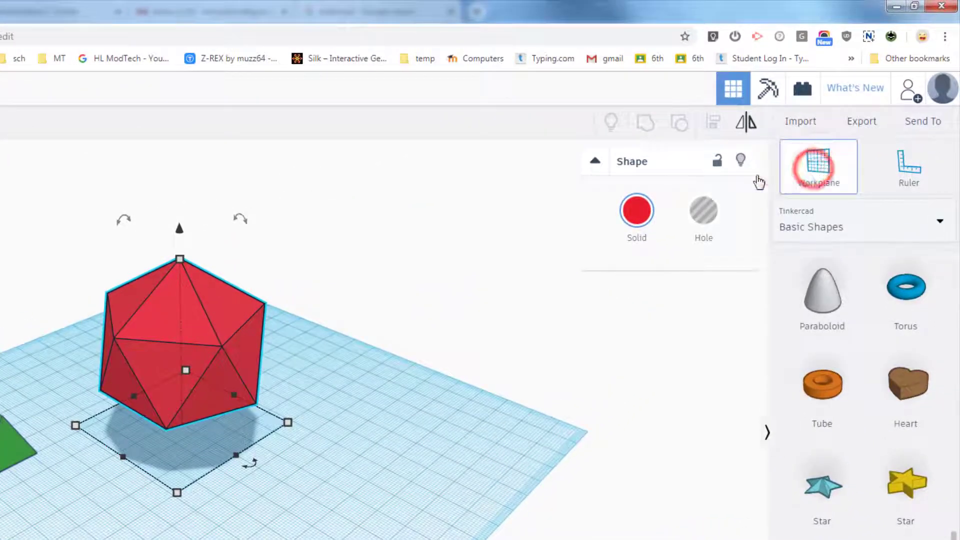
pyautogui.click(172, 312)
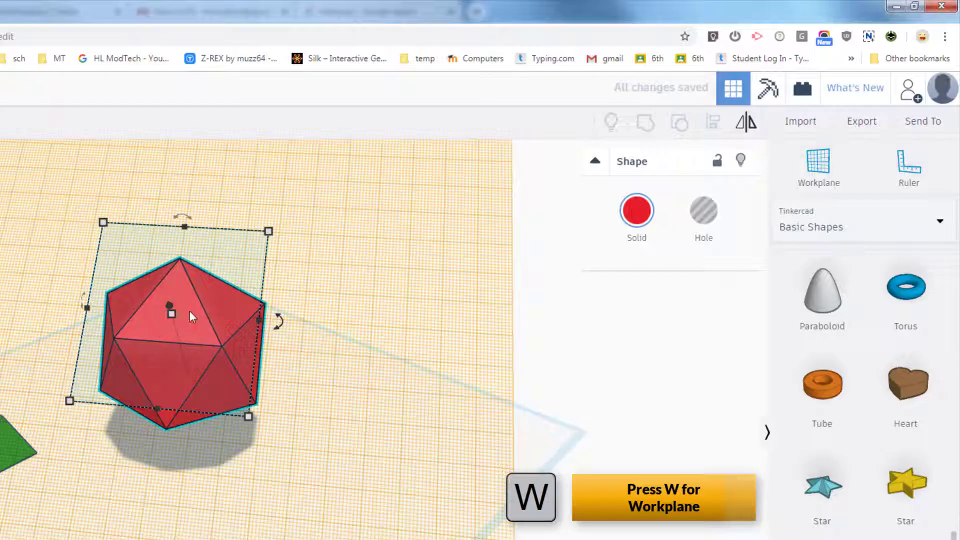
# Place a Cone on the icosahedron's upper face and scale it proportionally to a 10 mm wide base
pyautogui.scroll(8, 831, 348)
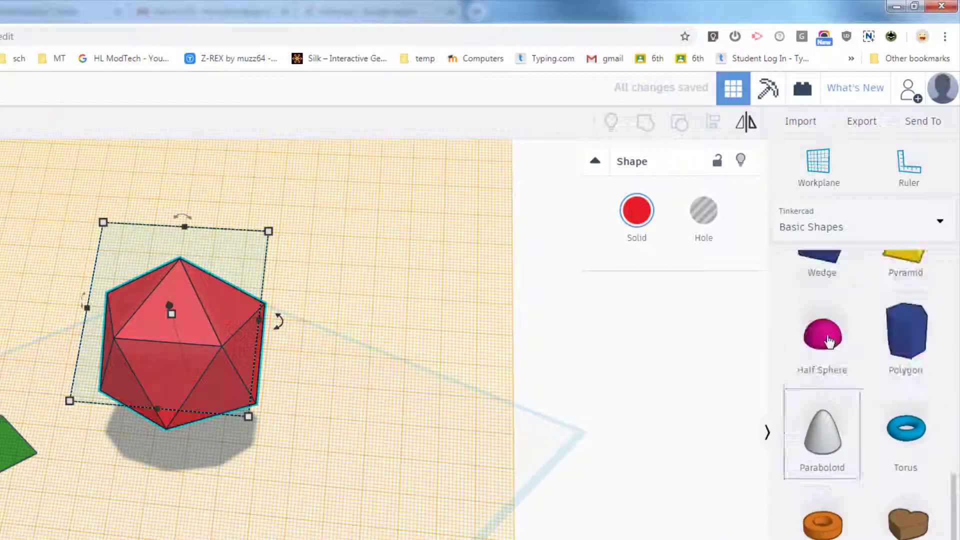
pyautogui.scroll(3, 831, 342)
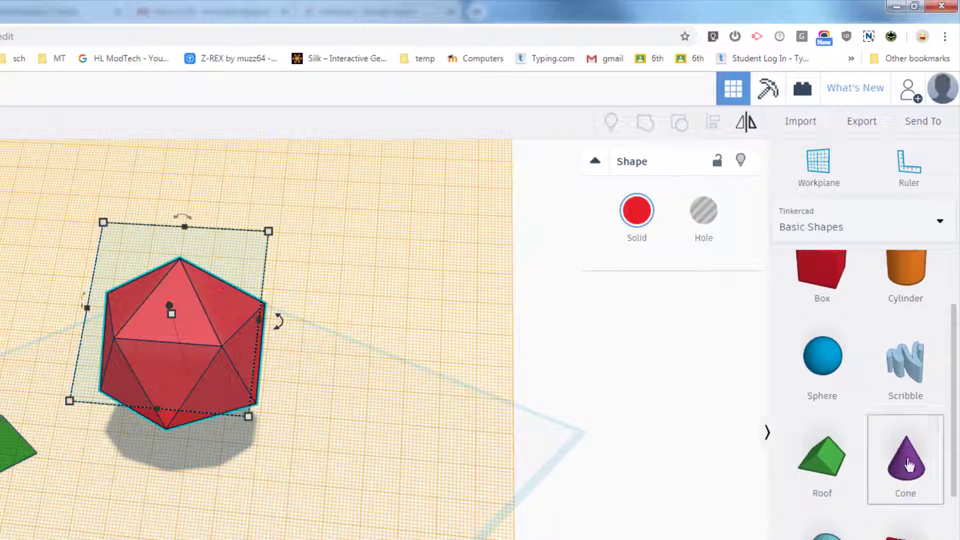
pyautogui.moveTo(905, 460); pyautogui.dragTo(168, 318)
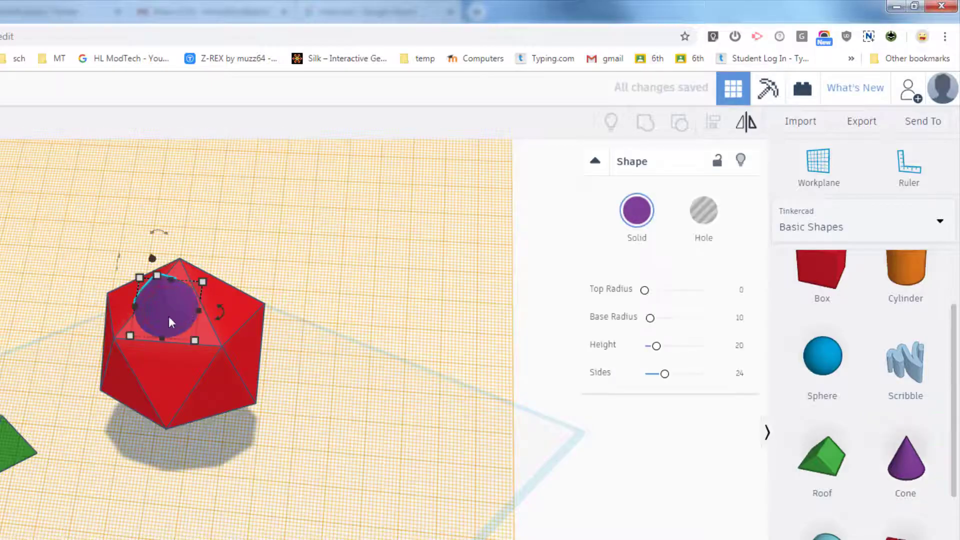
pyautogui.press('shift')
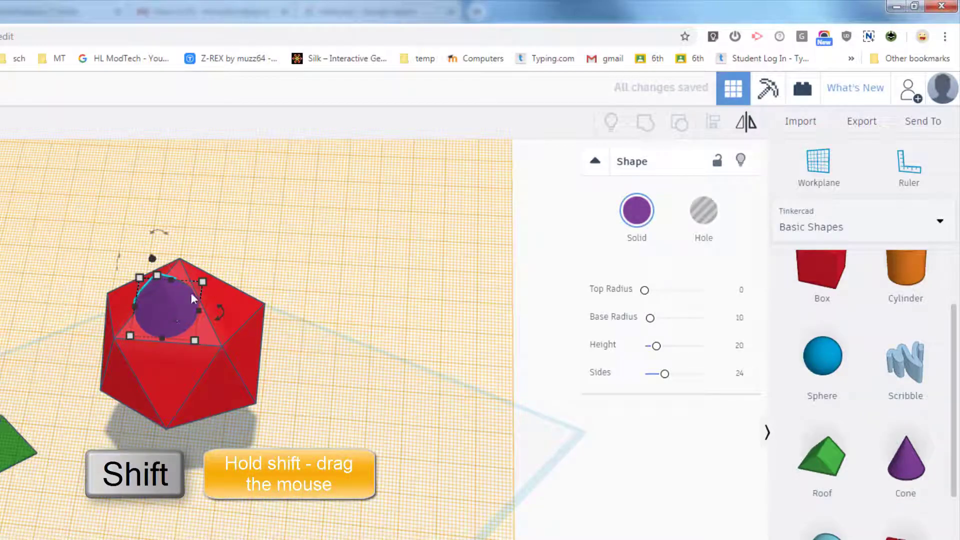
pyautogui.moveTo(202, 287)
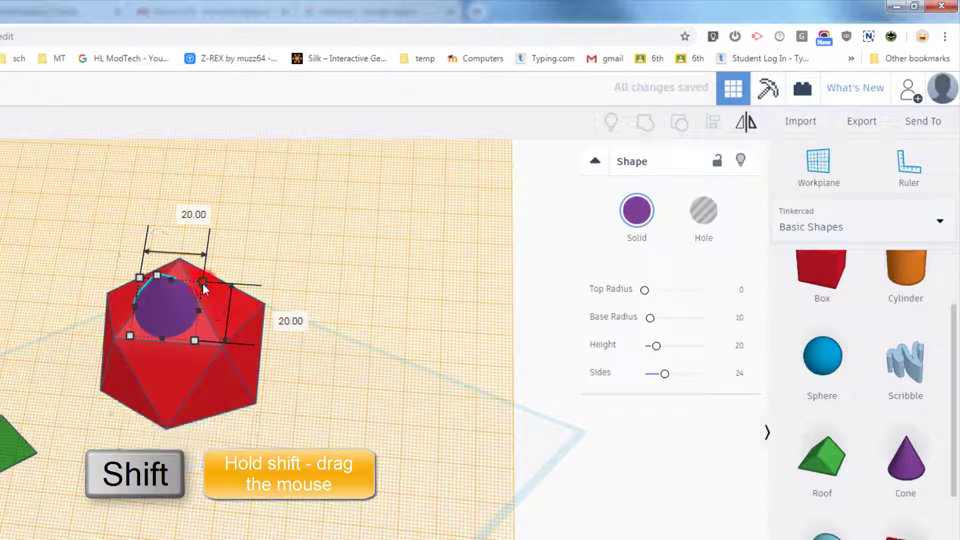
pyautogui.keyDown('shift'); pyautogui.moveTo(203, 284); pyautogui.dragTo(167, 310); pyautogui.keyUp('shift')
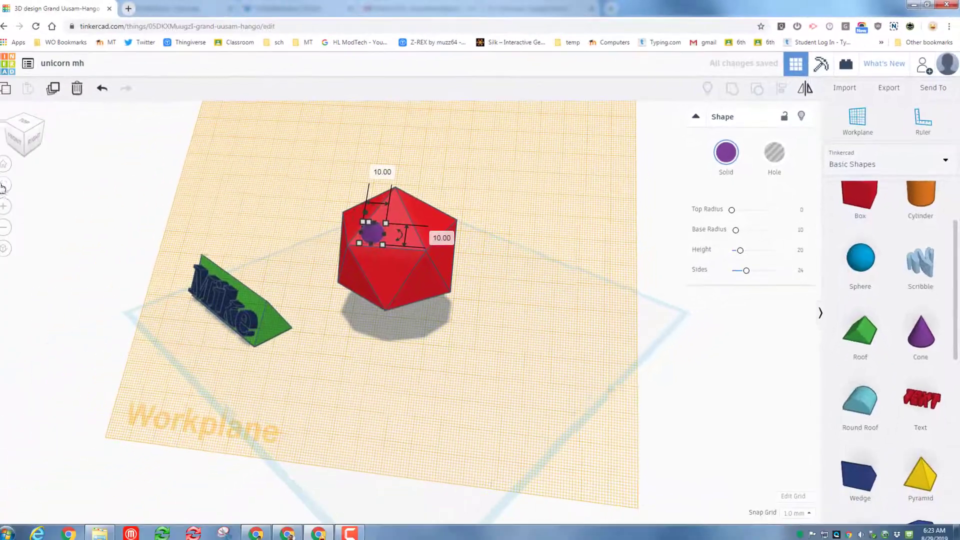
# Nudge the cone across and up until it sits centred on the upper triangular face
pyautogui.click(10, 185)
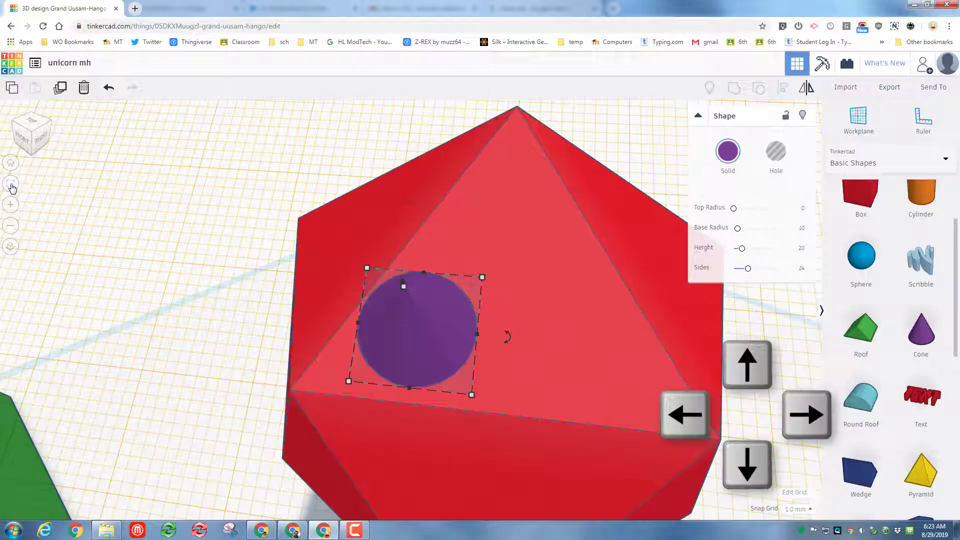
pyautogui.press('Right')
pyautogui.press('Right')
pyautogui.press('Up')
pyautogui.press('Up')
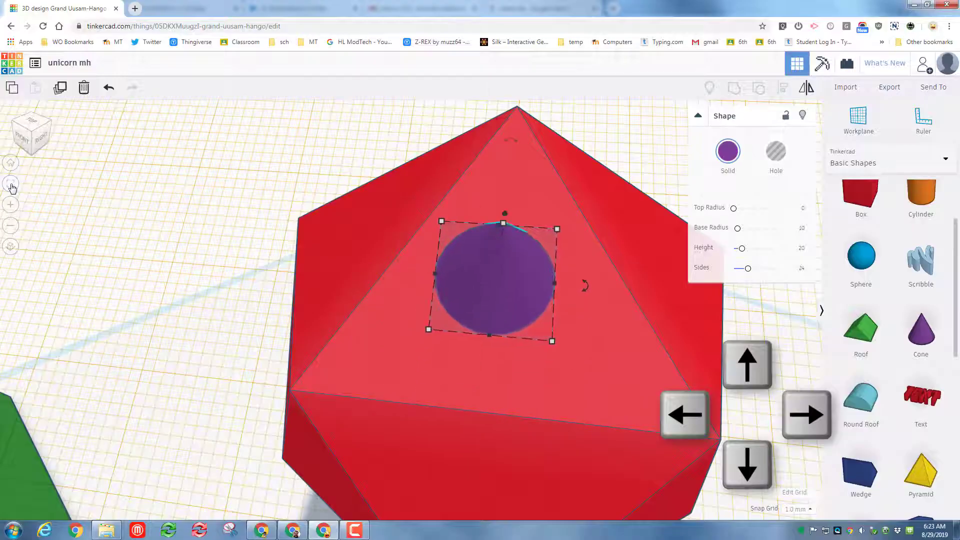
pyautogui.press('Right')
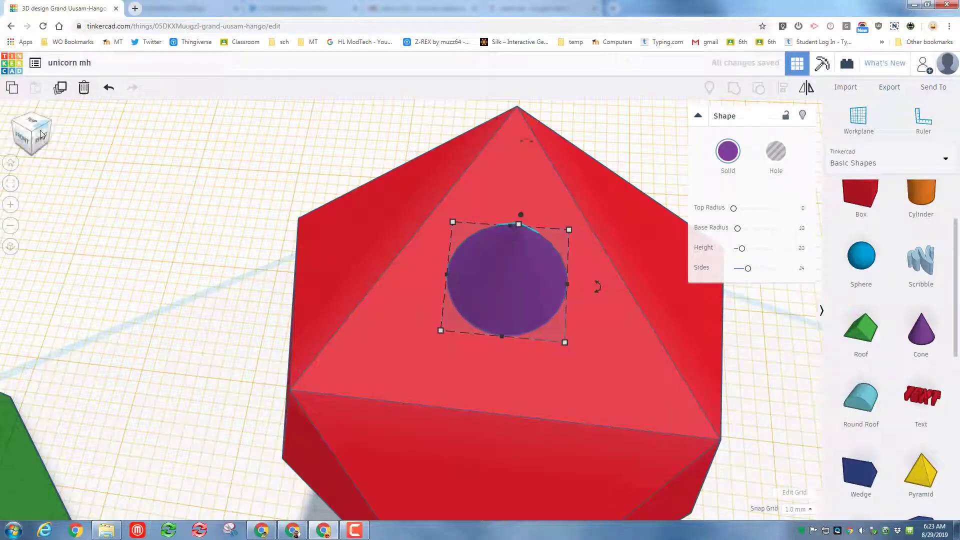
# Stretch the cone outward from the face to a height of 21 mm to form the unicorn's horn
pyautogui.click(41, 133)
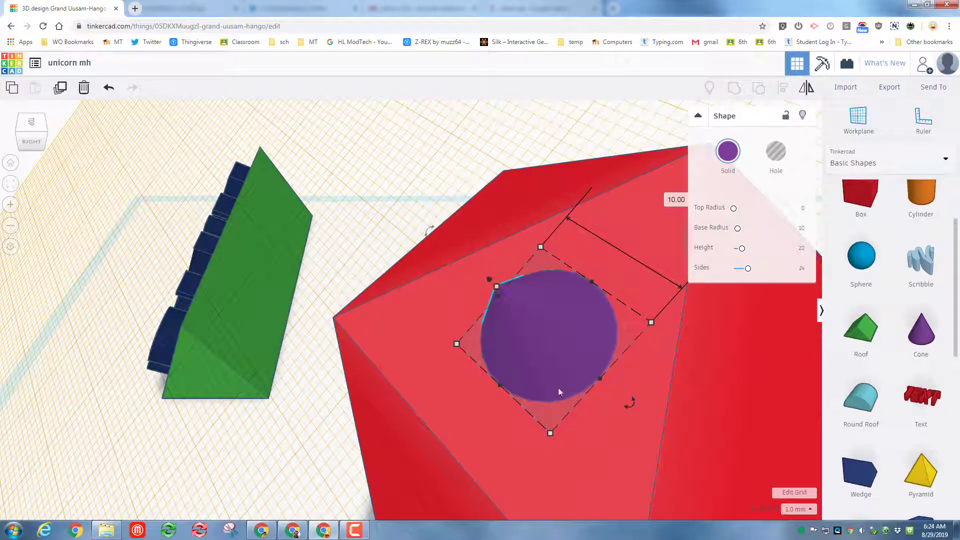
pyautogui.moveTo(494, 284); pyautogui.dragTo(401, 188)
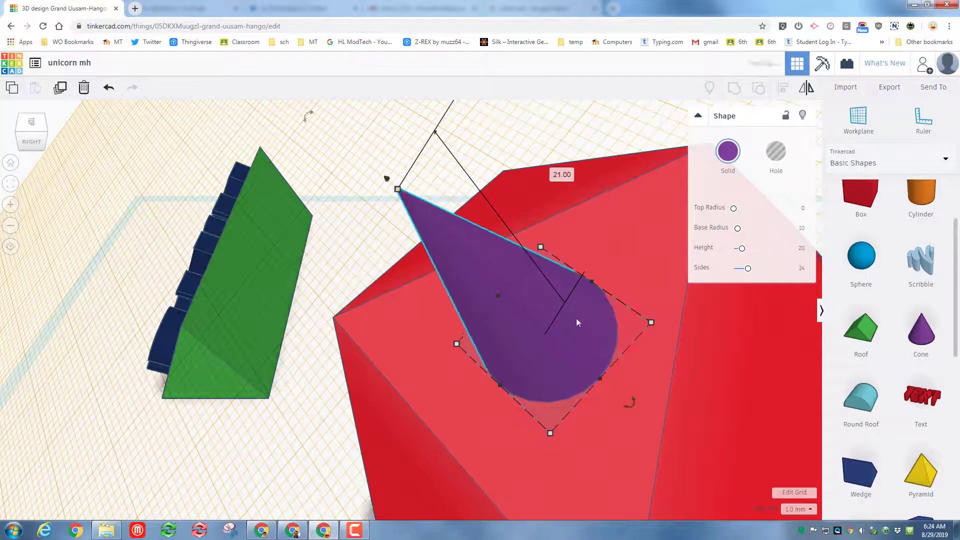
pyautogui.click(20, 135)
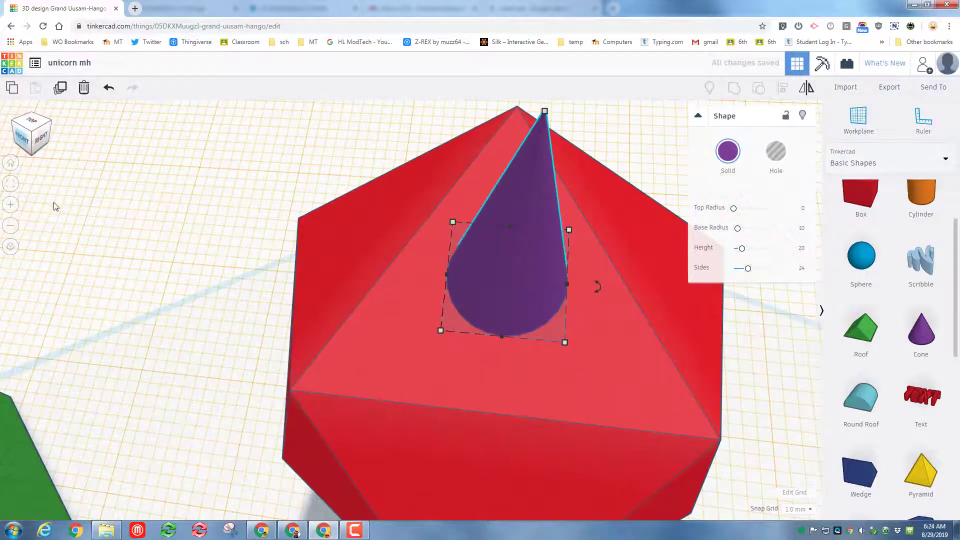
# Return the workplane from the icosahedron's upper face to the default ground plane
pyautogui.click(12, 165)
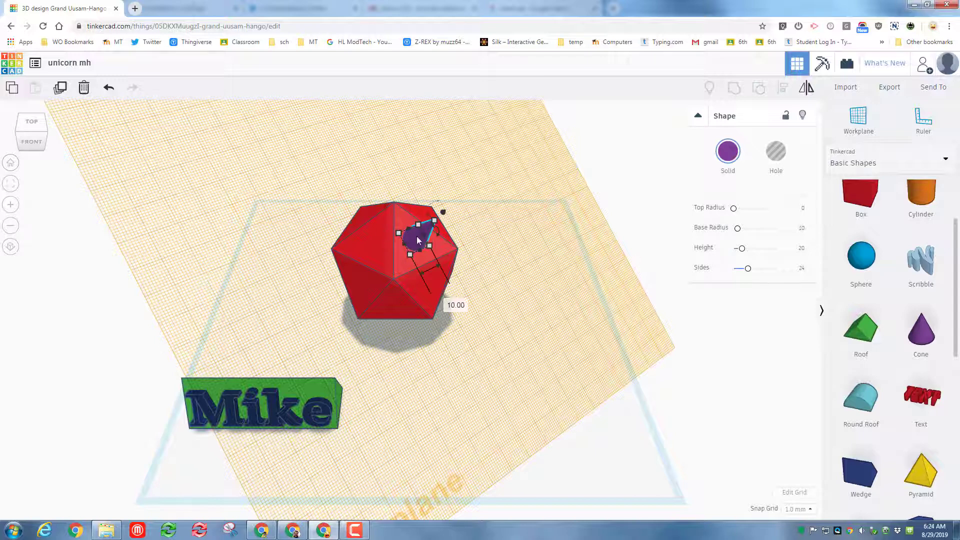
pyautogui.click(854, 136)
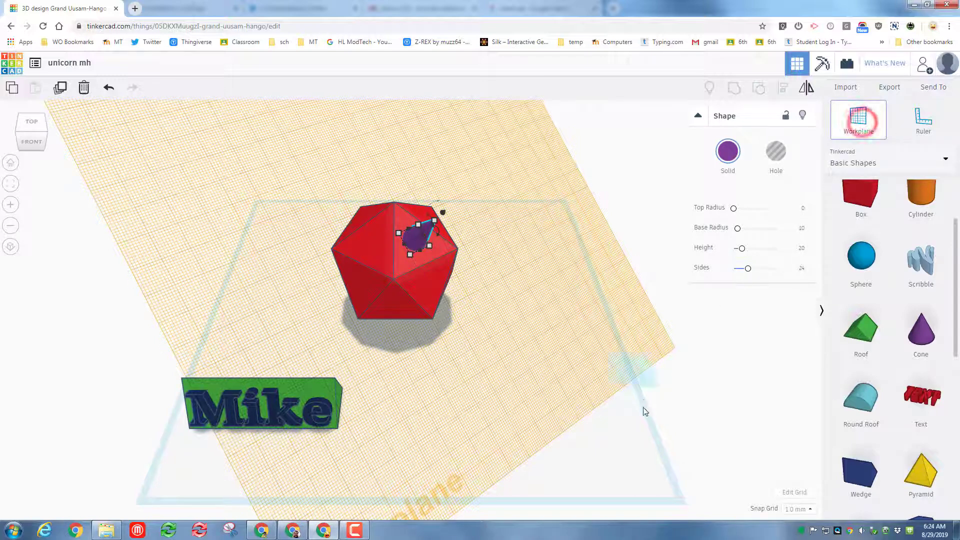
pyautogui.click(642, 422)
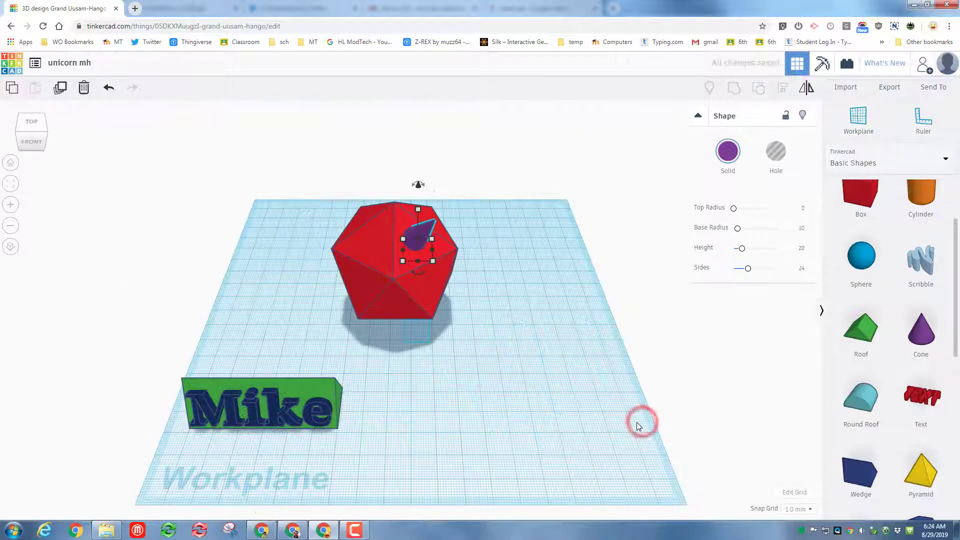
# Place a workplane on the icosahedron's front triangular face directly below the horn
pyautogui.moveTo(623, 418); pyautogui.dragTo(541, 384, button='right')
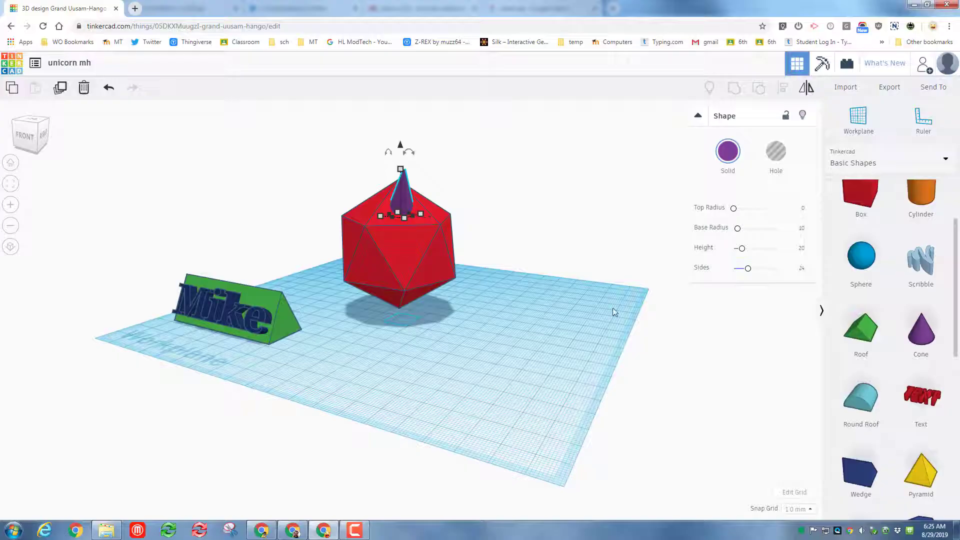
pyautogui.scroll(2, 876, 392)
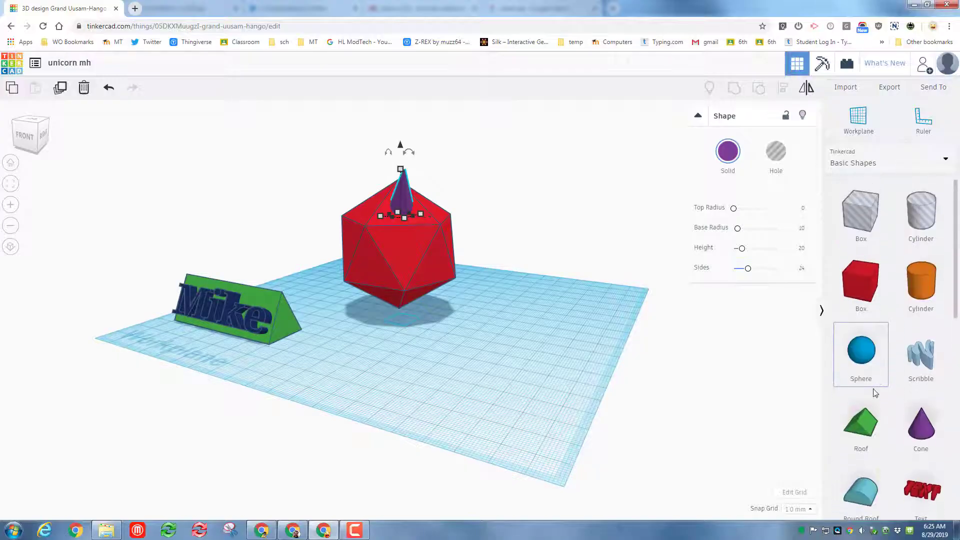
pyautogui.scroll(-5, 875, 392)
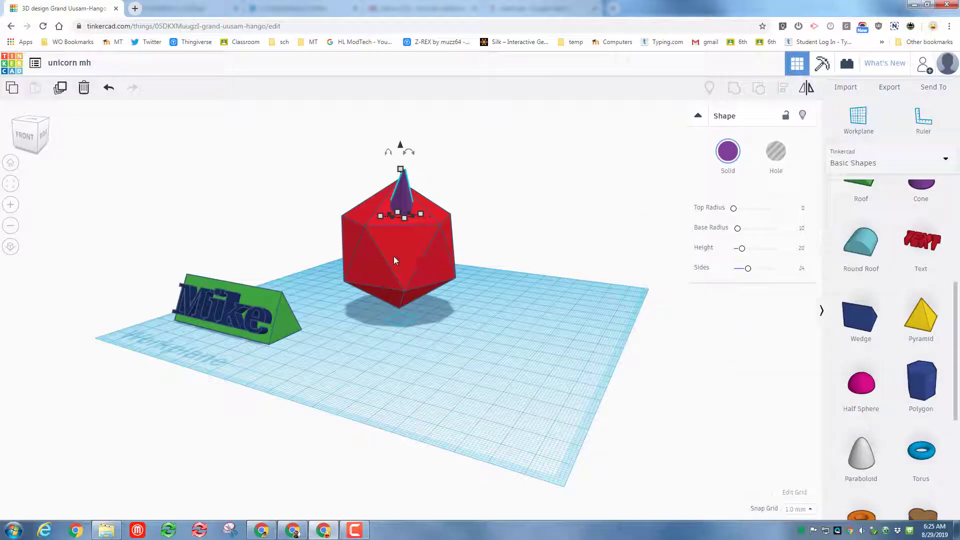
pyautogui.click(858, 119)
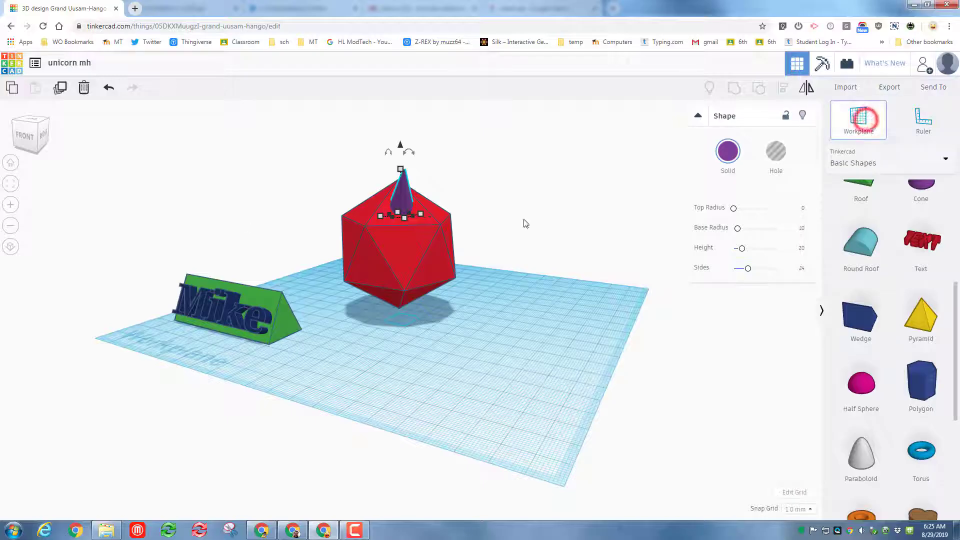
pyautogui.click(401, 246)
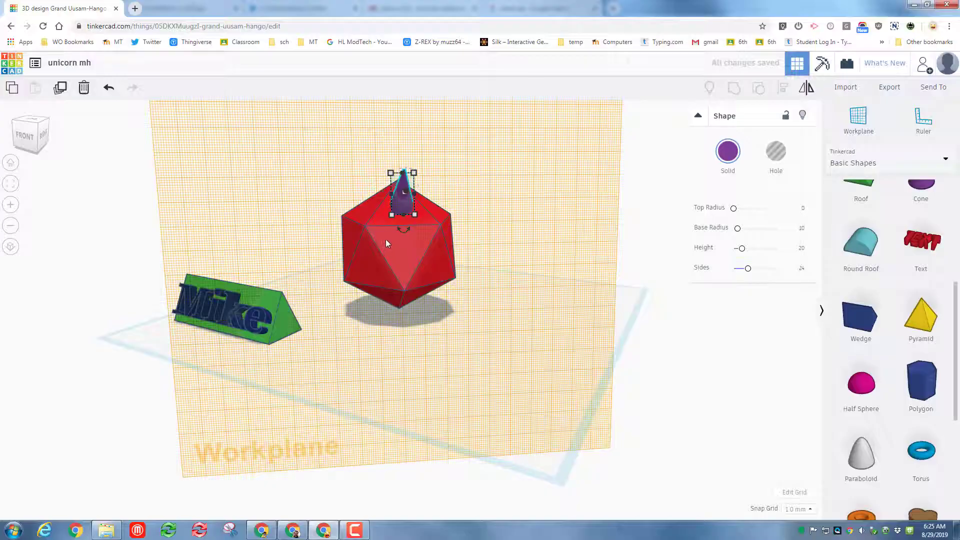
# Add a Half Sphere to the front face, scaled proportionally to 9 mm wide and coloured white
pyautogui.moveTo(861, 383); pyautogui.dragTo(388, 240)
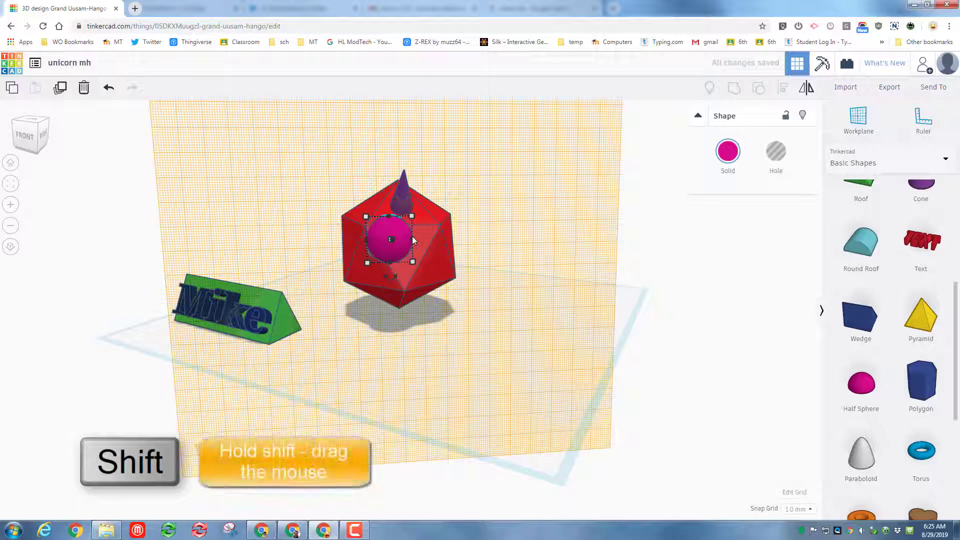
pyautogui.keyDown('shift'); pyautogui.moveTo(365, 219); pyautogui.dragTo(397, 242); pyautogui.keyUp('shift')
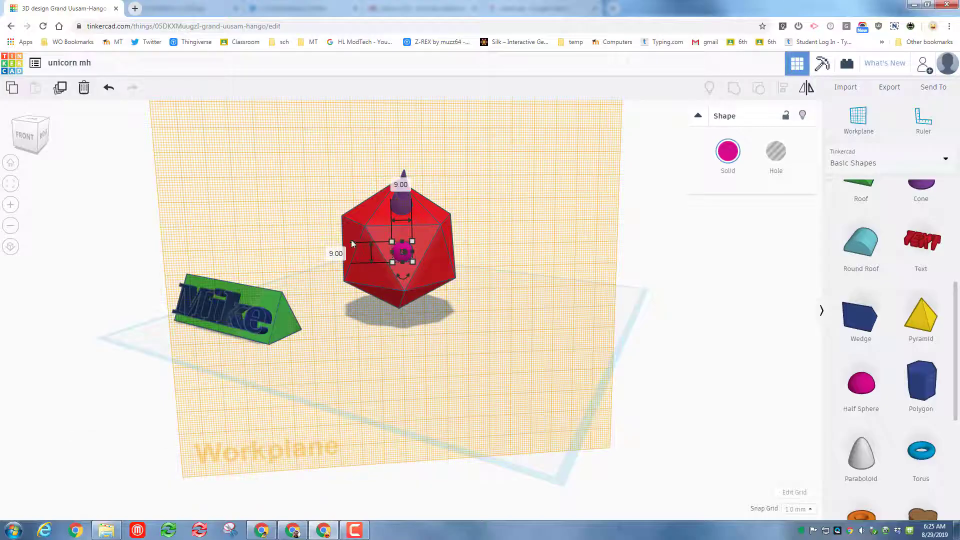
pyautogui.click(719, 155)
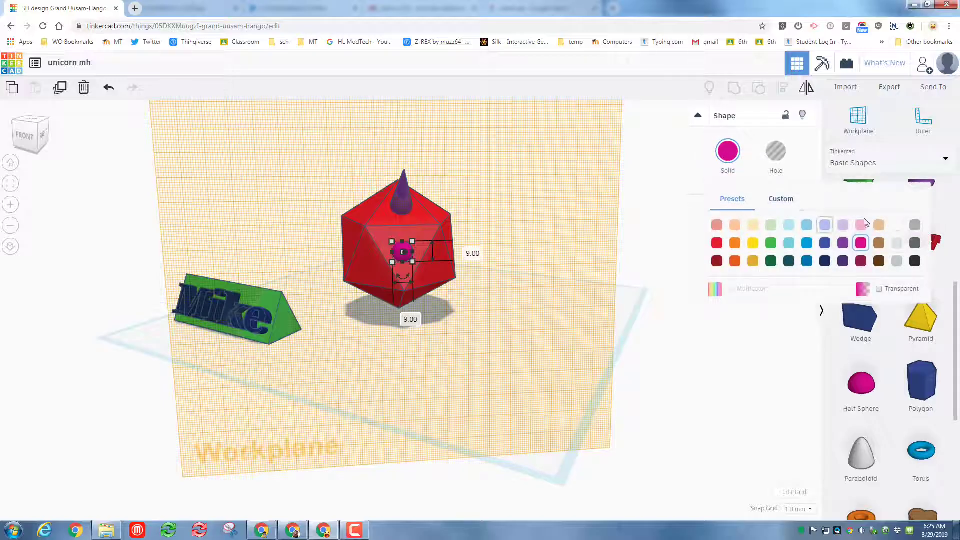
pyautogui.click(897, 225)
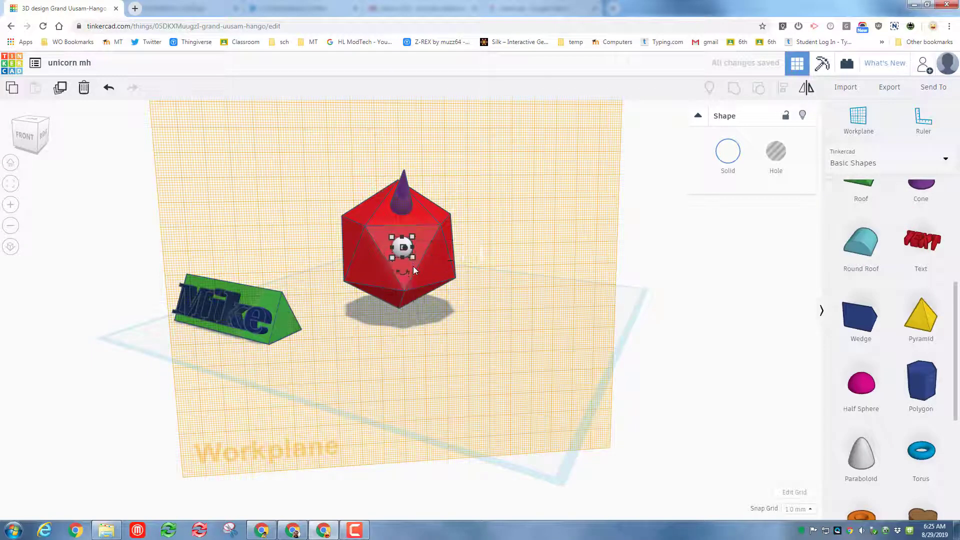
# Nudge the white half sphere toward the upper-left corner of the front face as an eye
pyautogui.press('Up')
pyautogui.press('Up')
pyautogui.press('Up')
pyautogui.press('Left')
pyautogui.press('Left')
pyautogui.press('Left')
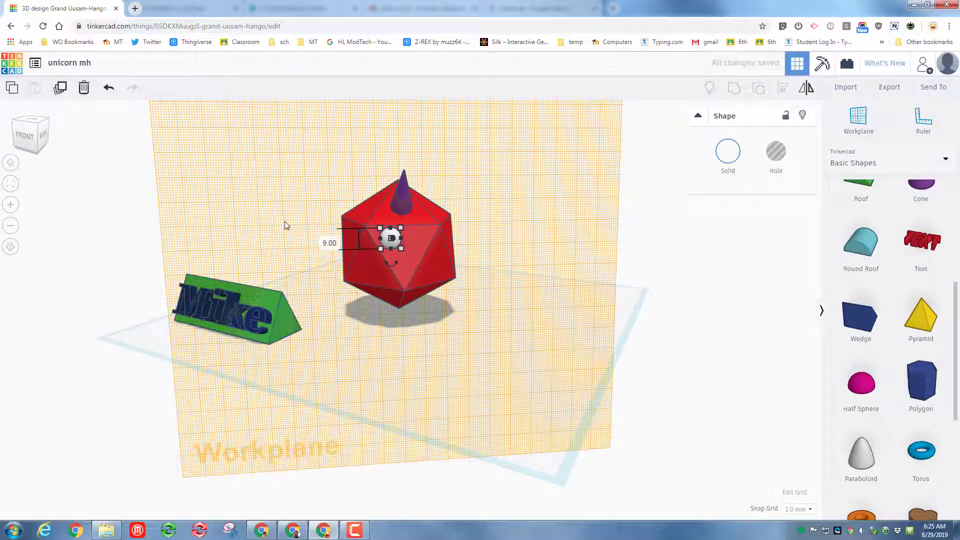
# Flatten the white half sphere to 3 mm high above the face
pyautogui.click(41, 126)
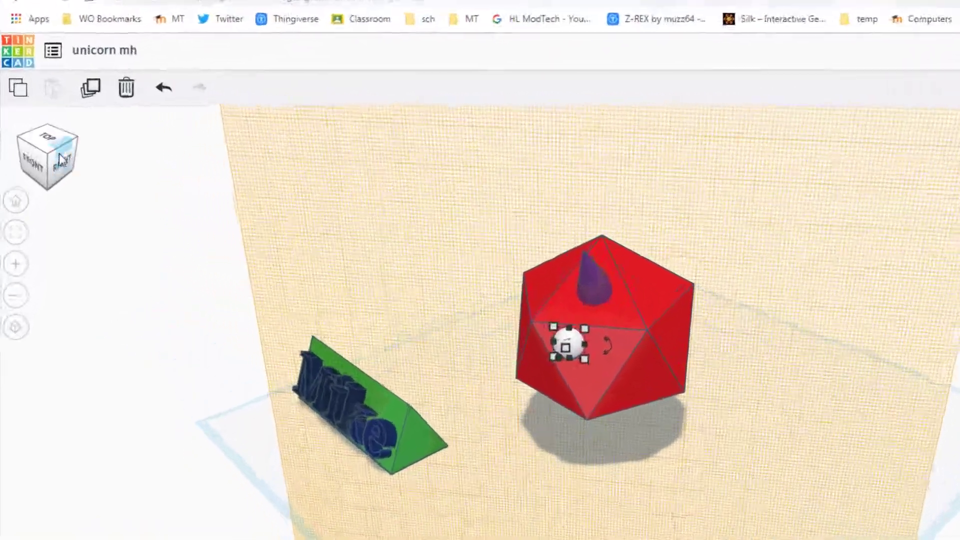
pyautogui.click(67, 158)
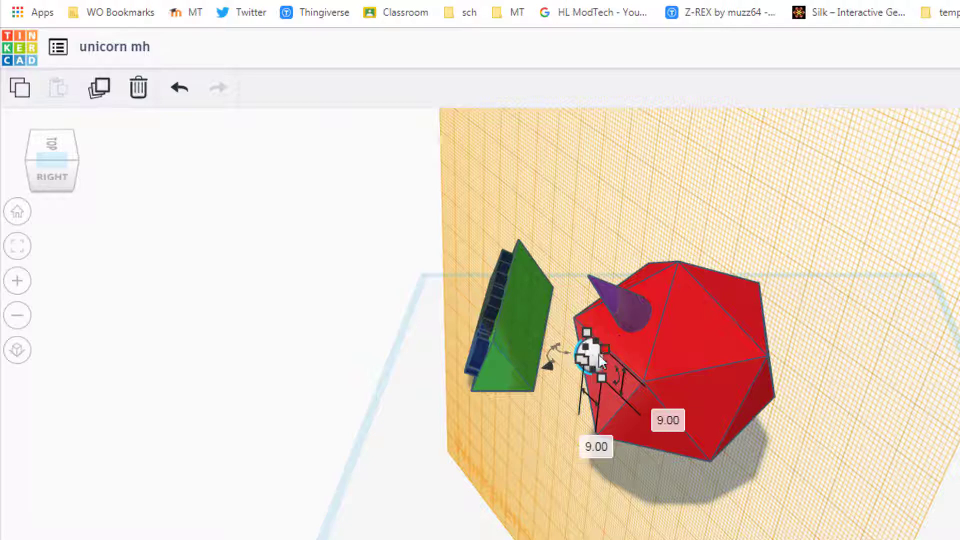
pyautogui.click(17, 246)
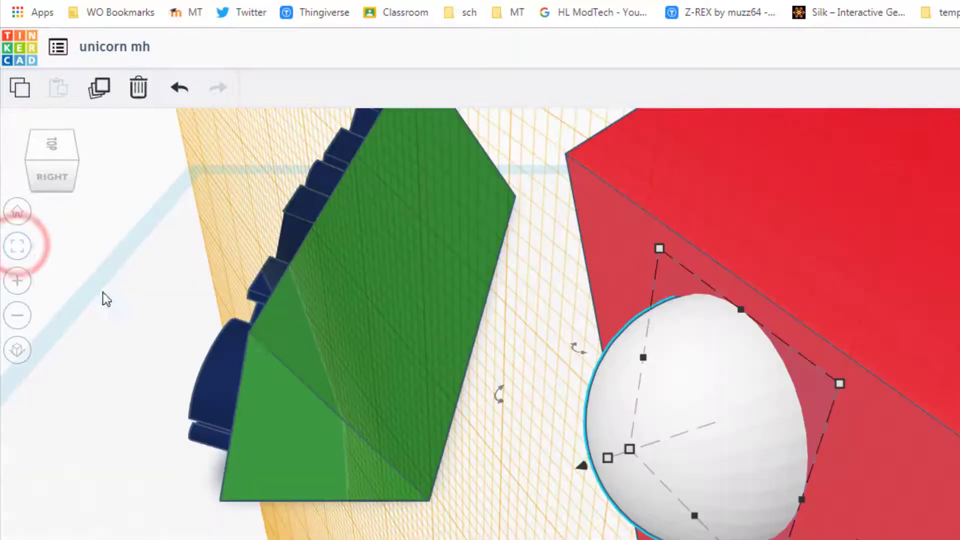
pyautogui.moveTo(614, 478)
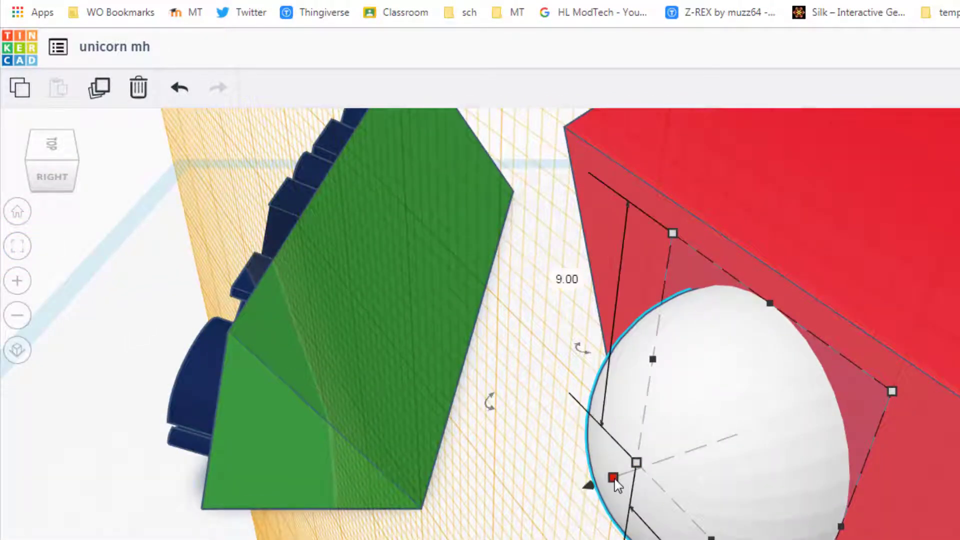
pyautogui.moveTo(614, 478); pyautogui.dragTo(668, 467)
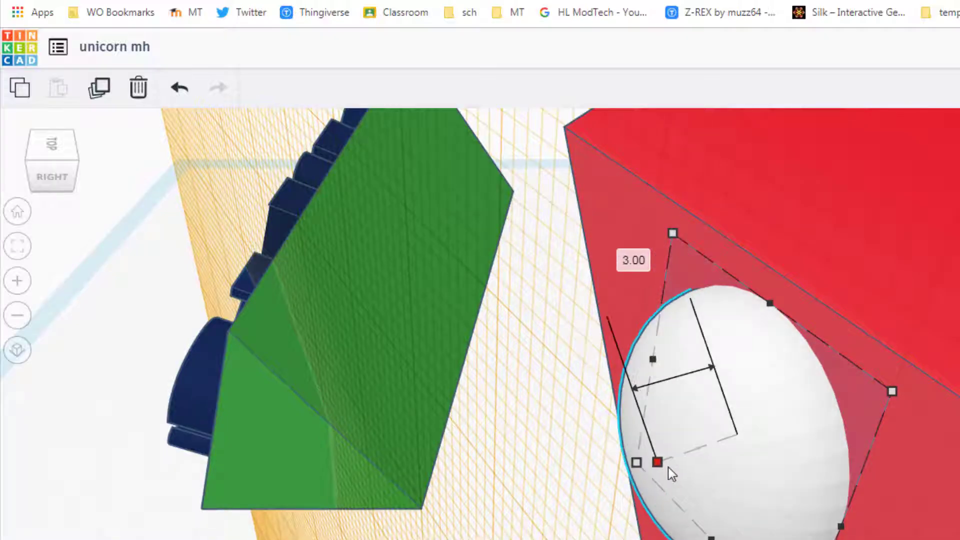
pyautogui.click(17, 212)
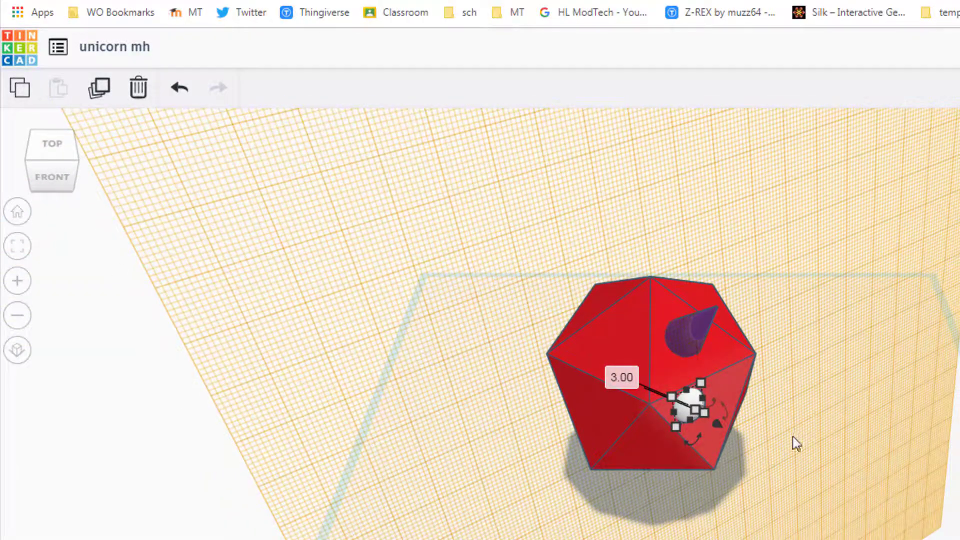
pyautogui.click(787, 439)
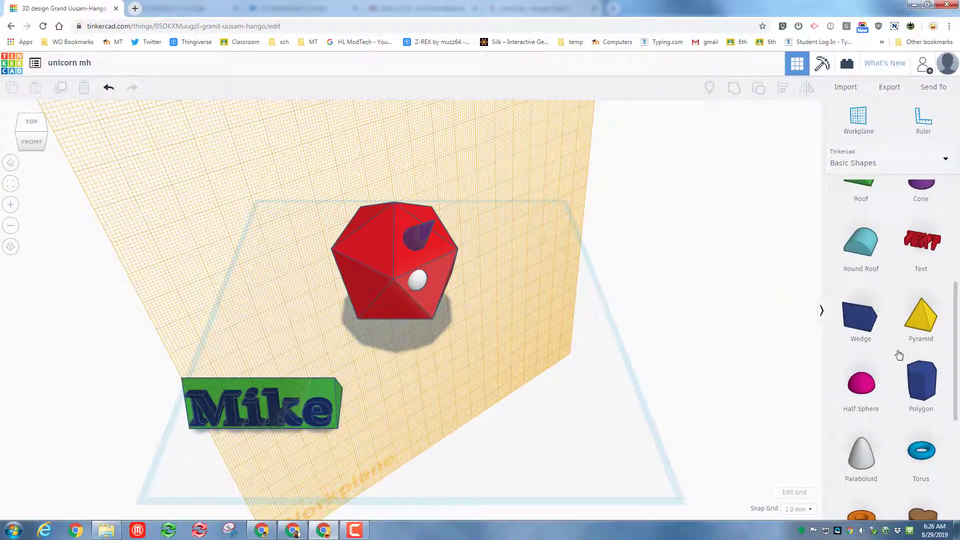
# Place a black Paraboloid on the front face below the eye and shrink it to about 4 mm wide
pyautogui.moveTo(860, 453); pyautogui.dragTo(441, 286)
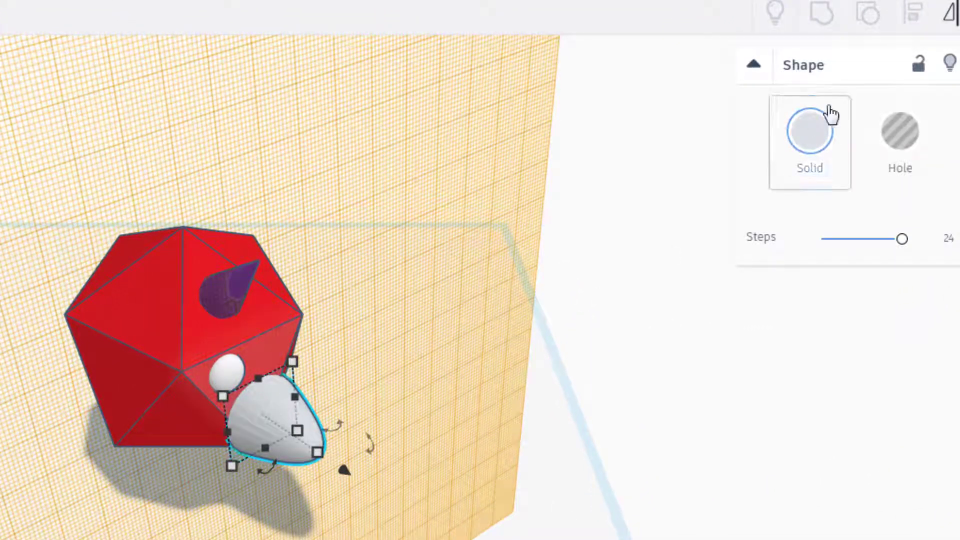
pyautogui.click(812, 129)
pyautogui.click(957, 336)
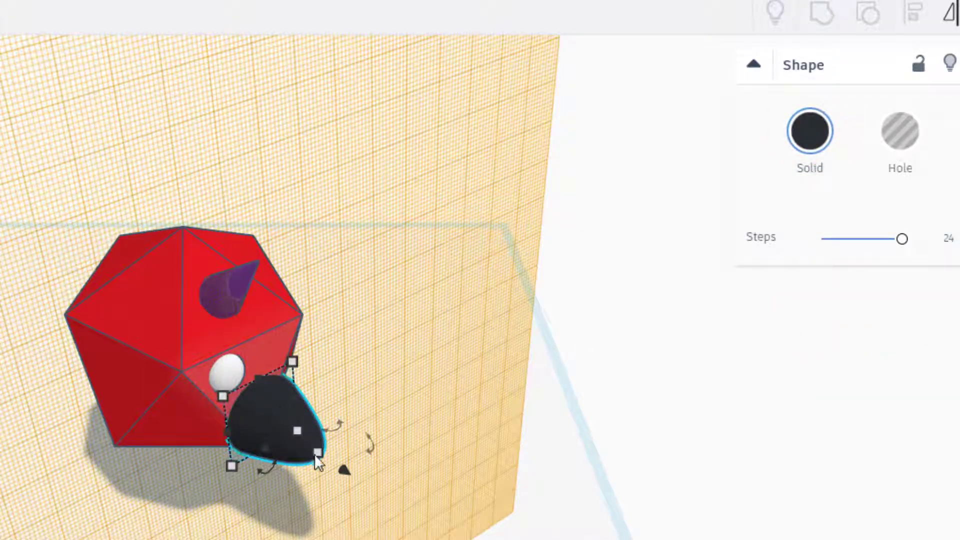
pyautogui.click(317, 452)
pyautogui.moveTo(303, 451); pyautogui.dragTo(392, 255)
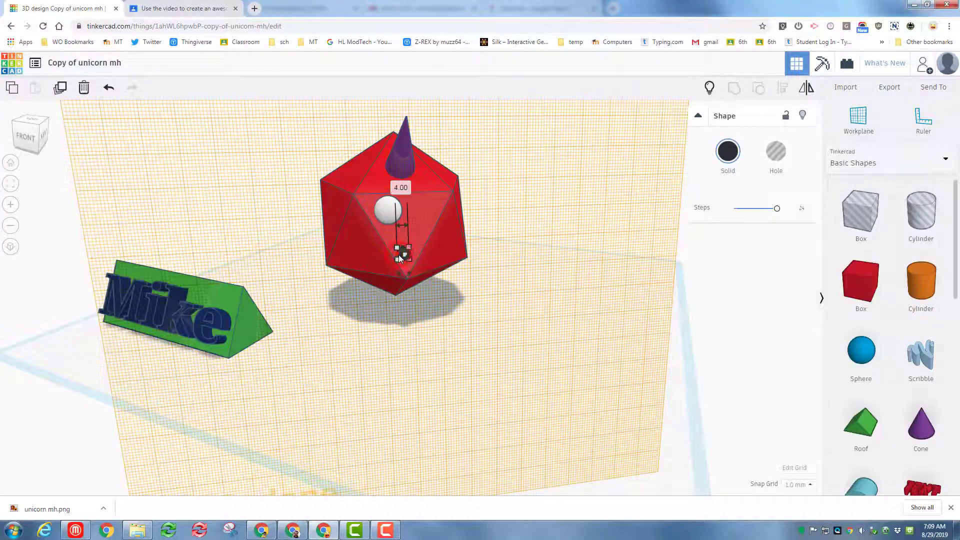
# Nudge the black paraboloid up and left along the front face onto the centre of the white half sphere as its pupil
pyautogui.press('Up')
pyautogui.press('Up')
pyautogui.press('Up')
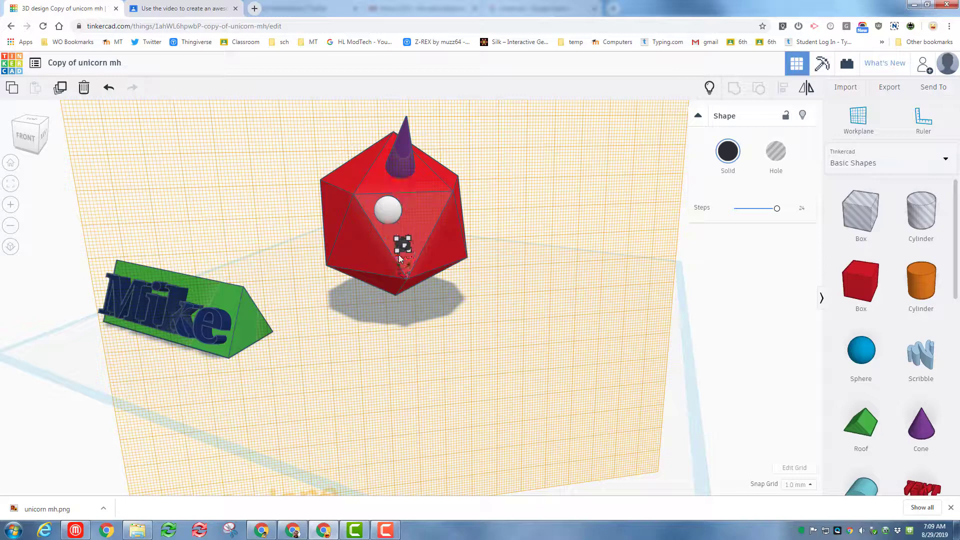
pyautogui.press('Up')
pyautogui.press('Up')
pyautogui.press('Left')
pyautogui.press('Left')
pyautogui.press('Up')
pyautogui.press('Up')
pyautogui.press('Left')
pyautogui.press('Left')
pyautogui.press('Up')
pyautogui.press('Up')
pyautogui.press('Up')
pyautogui.press('Up')
pyautogui.press('Up')
pyautogui.press('Up')
pyautogui.press('Up')
pyautogui.press('Up')
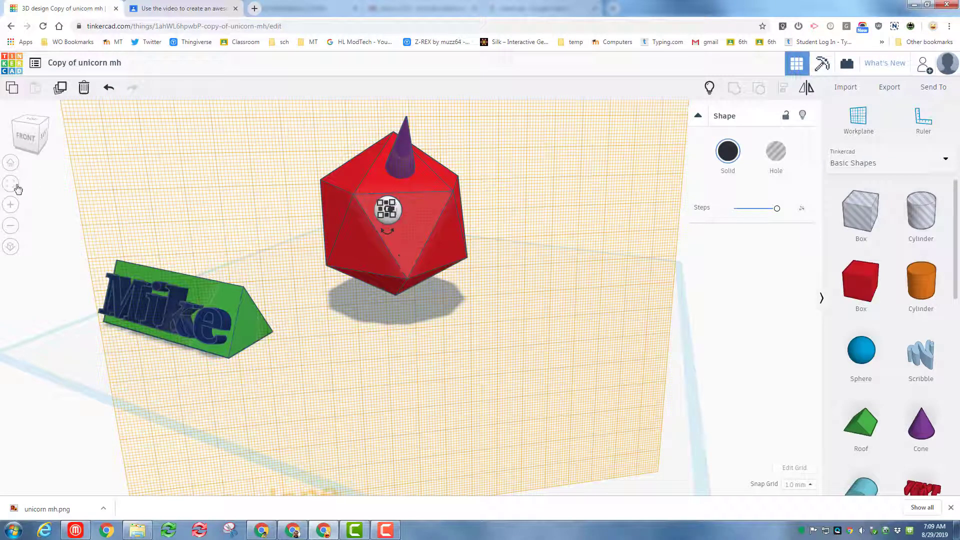
# Group the white half sphere with the black pupil and turn on Multicolor for the group to preserve both colours
pyautogui.click(395, 221)
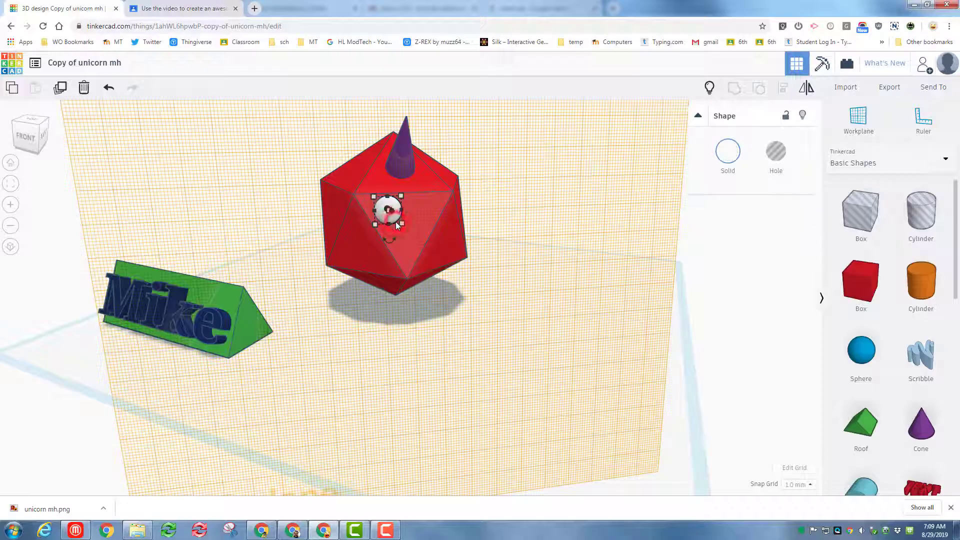
pyautogui.click(15, 189)
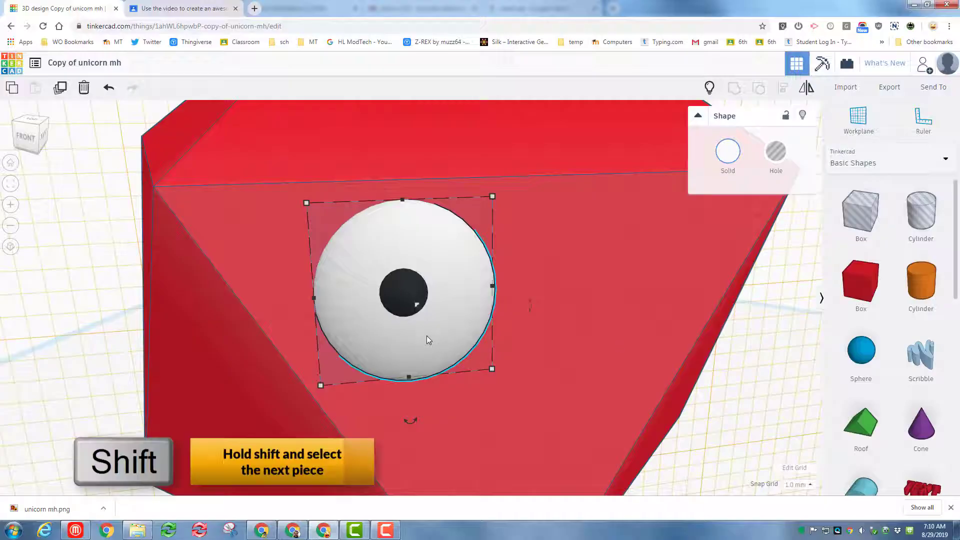
pyautogui.keyDown('shift'); pyautogui.click(400, 296); pyautogui.keyUp('shift')
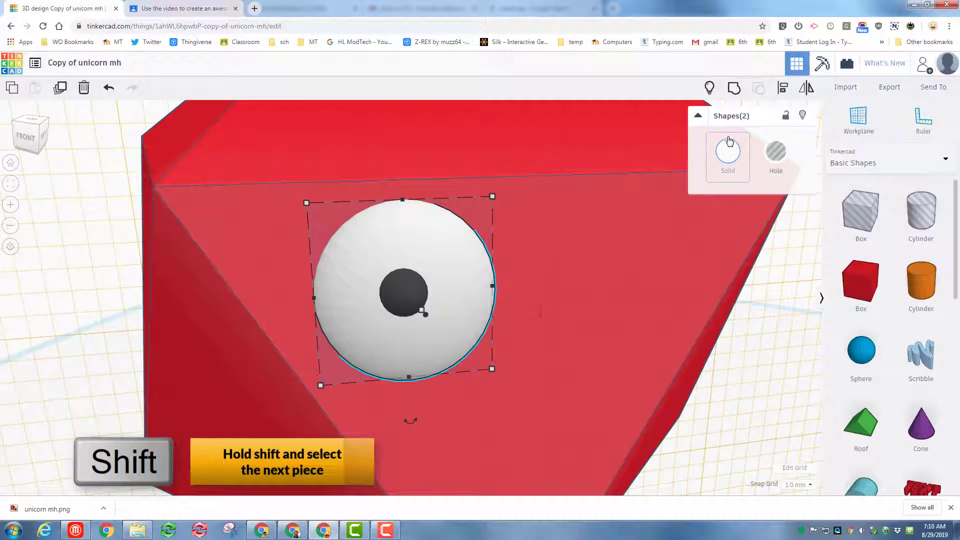
pyautogui.click(734, 90)
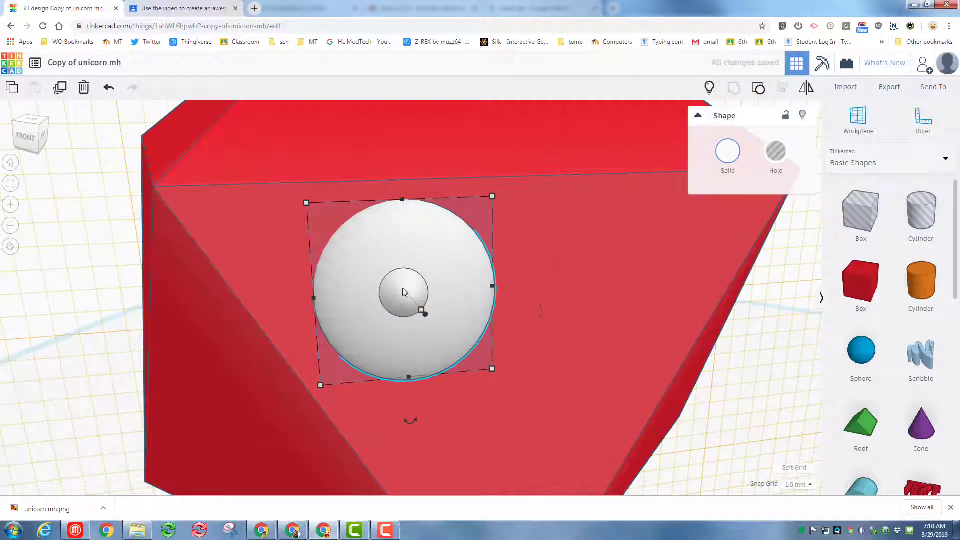
pyautogui.click(724, 154)
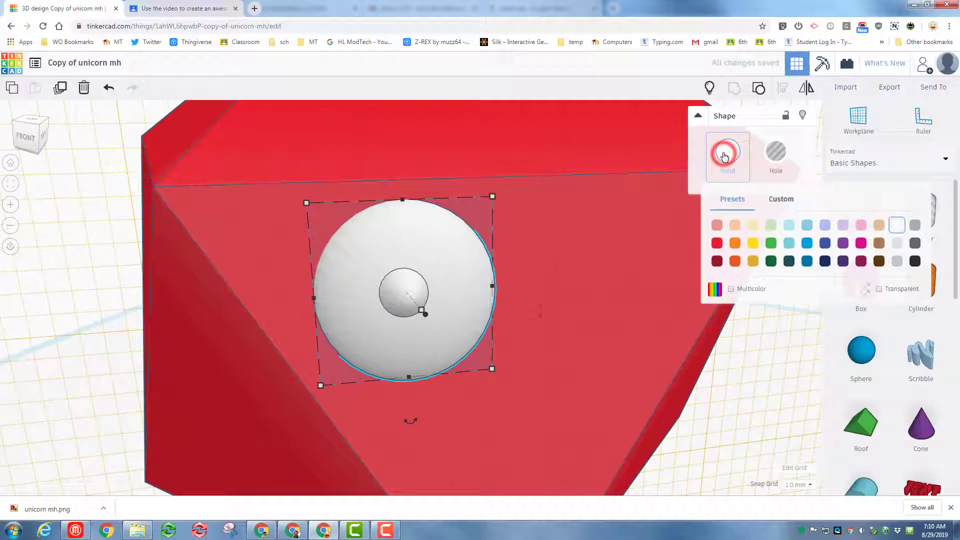
pyautogui.click(731, 291)
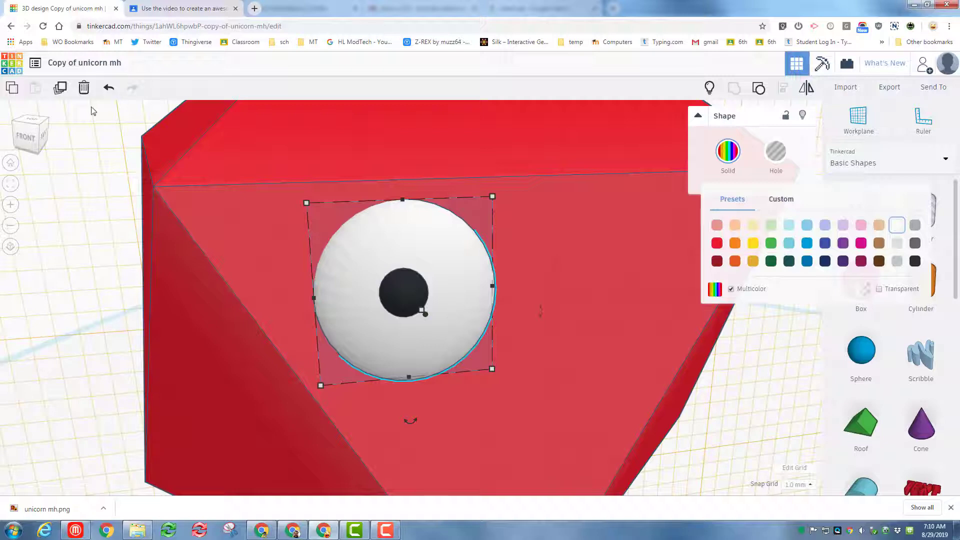
# Duplicate the grouped eye and nudge the copy to the right across the front face as the second eye
pyautogui.click(62, 90)
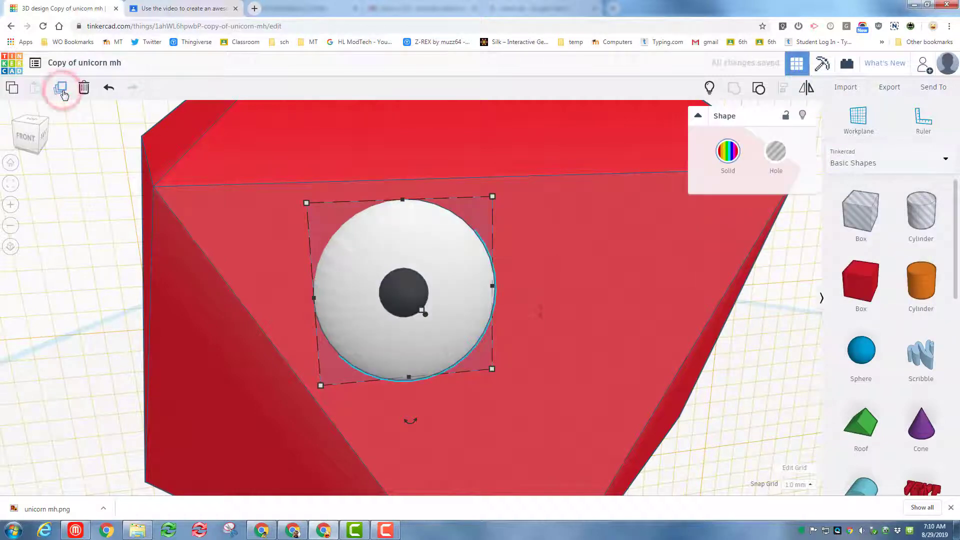
pyautogui.press('Right')
pyautogui.press('Right')
pyautogui.press('Right')
pyautogui.press('Right')
pyautogui.press('Right')
pyautogui.press('Right')
pyautogui.press('Right')
pyautogui.press('Right')
pyautogui.press('Right')
pyautogui.press('Right')
pyautogui.press('Right')
pyautogui.press('Right')
pyautogui.press('Right')
pyautogui.press('Right')
pyautogui.press('Right')
pyautogui.press('Right')
pyautogui.press('Right')
pyautogui.press('Right')
pyautogui.press('Right')
pyautogui.press('Right')
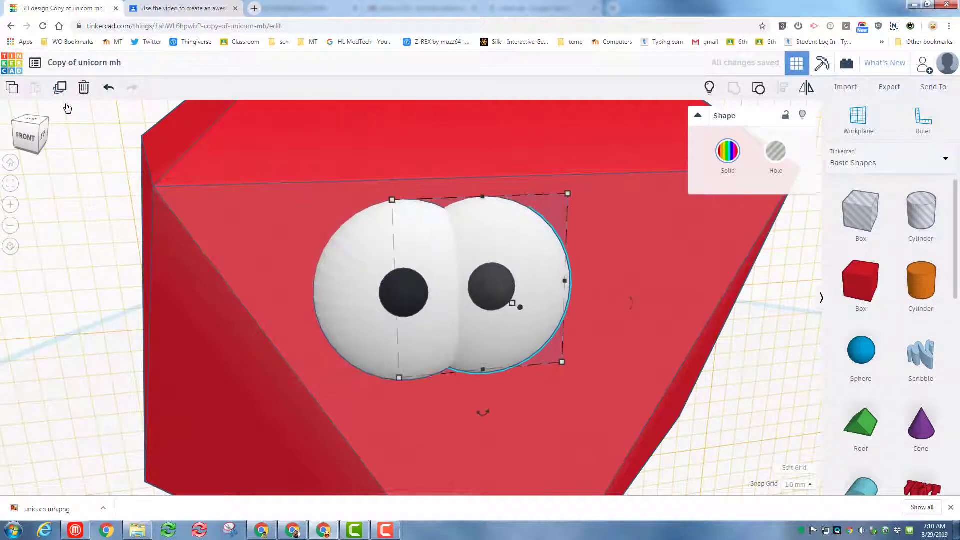
pyautogui.press('Right')
pyautogui.press('Right')
pyautogui.press('Right')
pyautogui.press('Right')
pyautogui.press('Right')
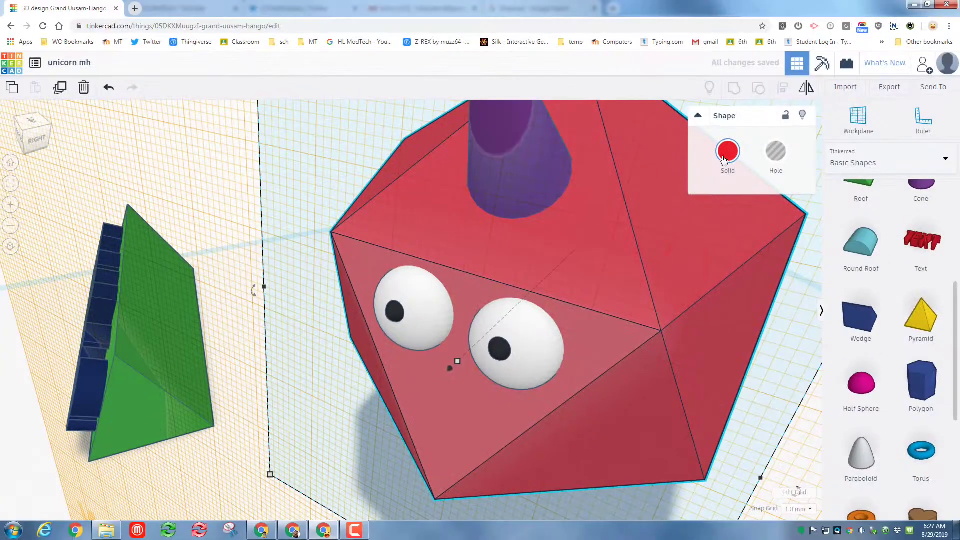
# Recolour the icosahedron head blue
pyautogui.click(724, 158)
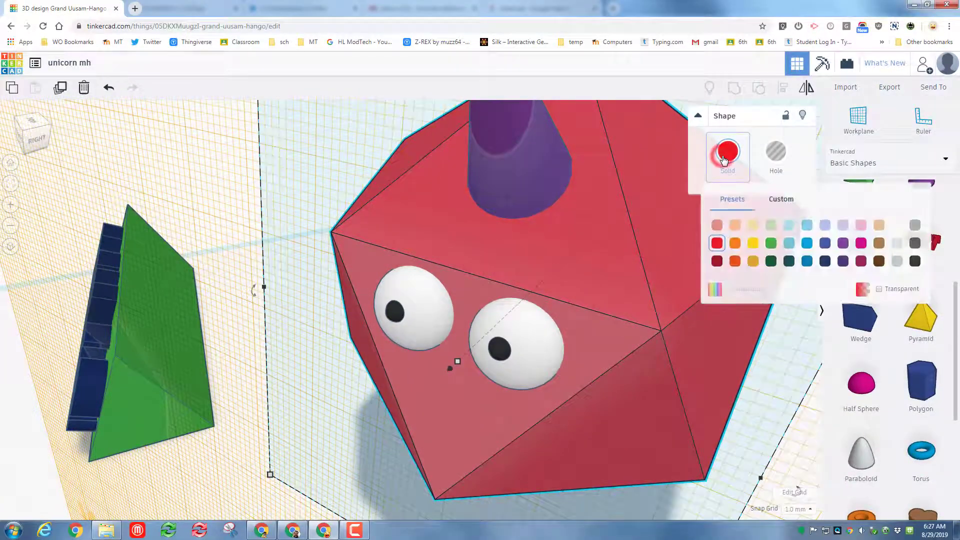
pyautogui.click(807, 243)
pyautogui.moveTo(326, 330); pyautogui.dragTo(565, 330, button='right')
pyautogui.scroll(-3, 589, 342)
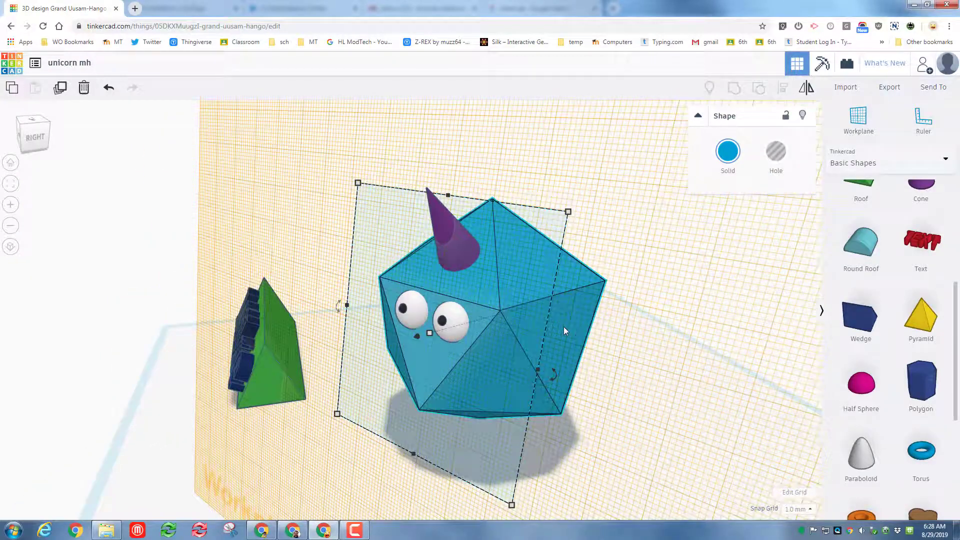
# Return the workplane to the base grid and add a pink Half Sphere in front of the head, stretched to 48 mm long
pyautogui.click(852, 128)
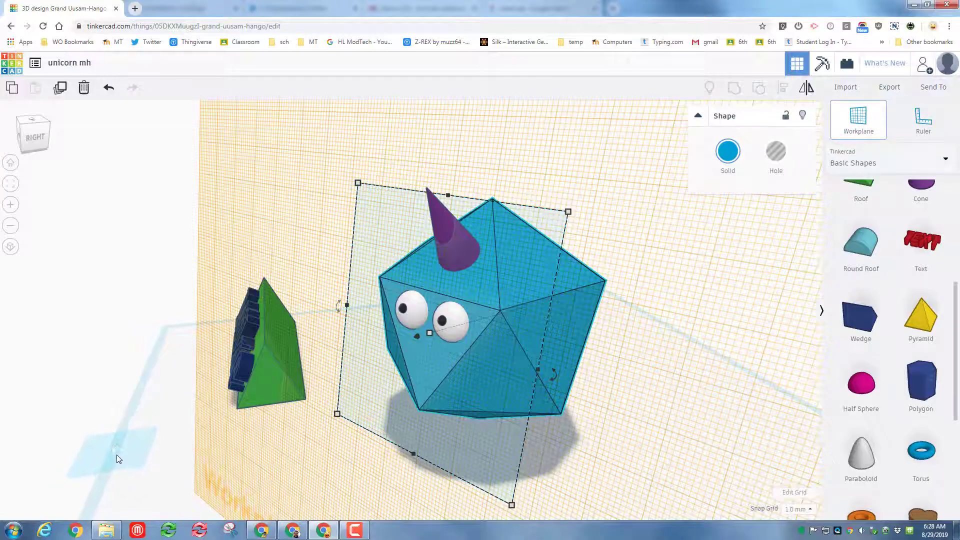
pyautogui.click(125, 456)
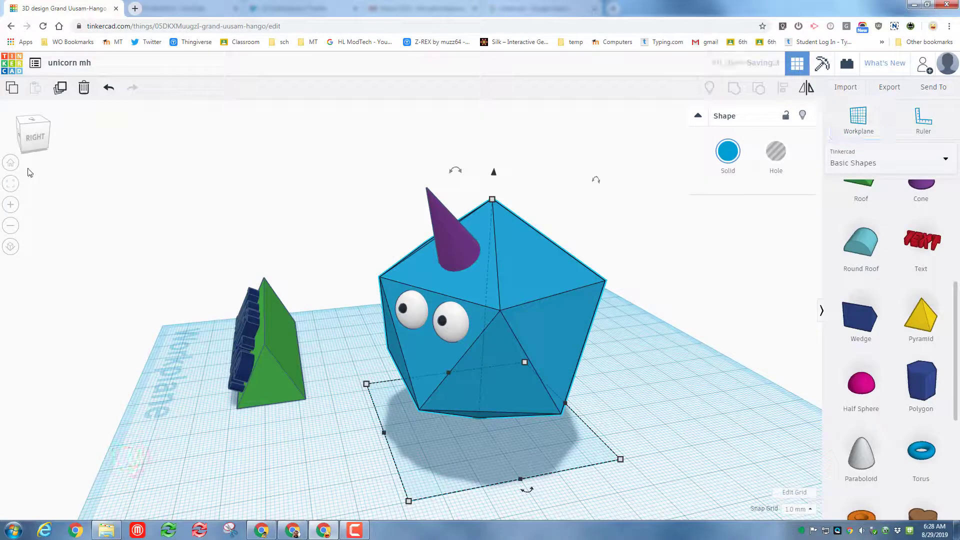
pyautogui.click(10, 162)
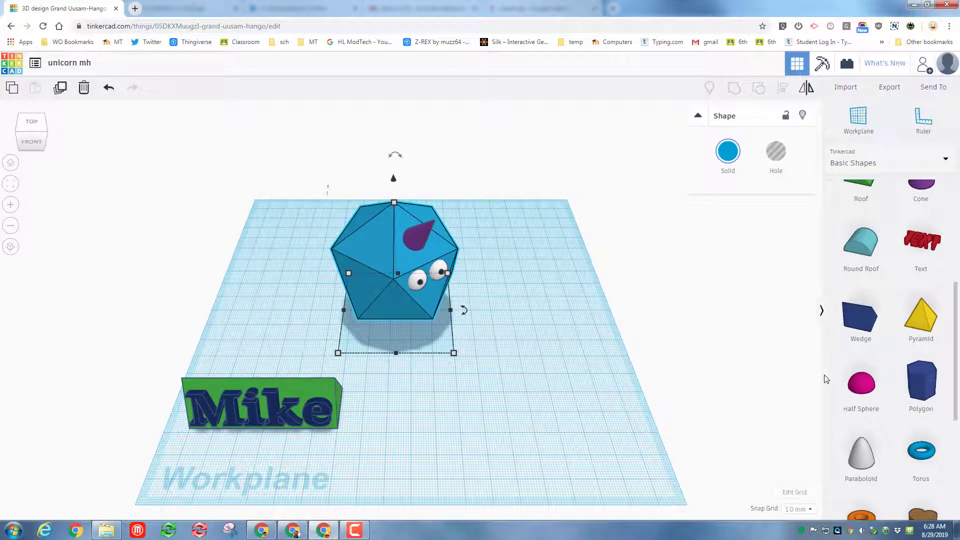
pyautogui.moveTo(860, 383); pyautogui.dragTo(471, 436)
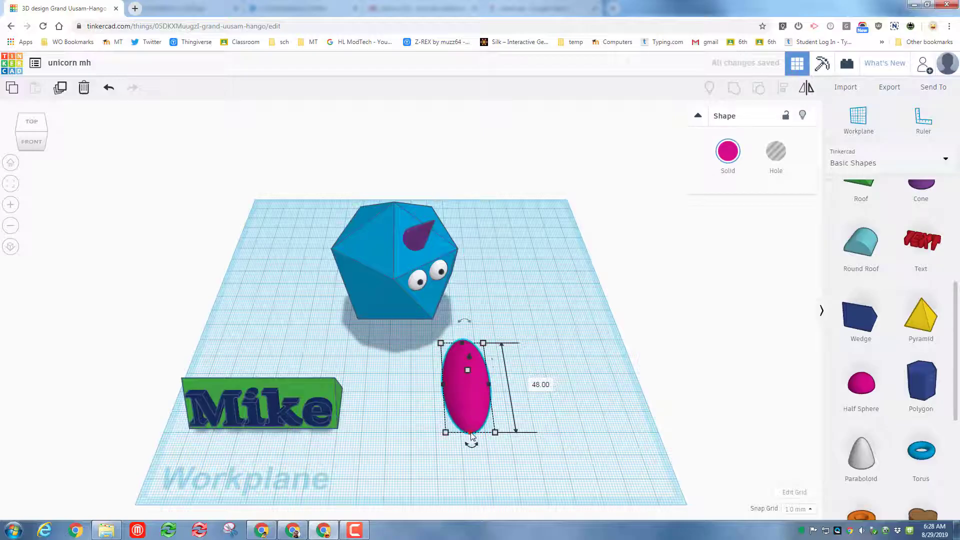
# Duplicate the stretched half sphere, rotate the copy about -59°, and move it to form a V with the original as feet
pyautogui.click(66, 93)
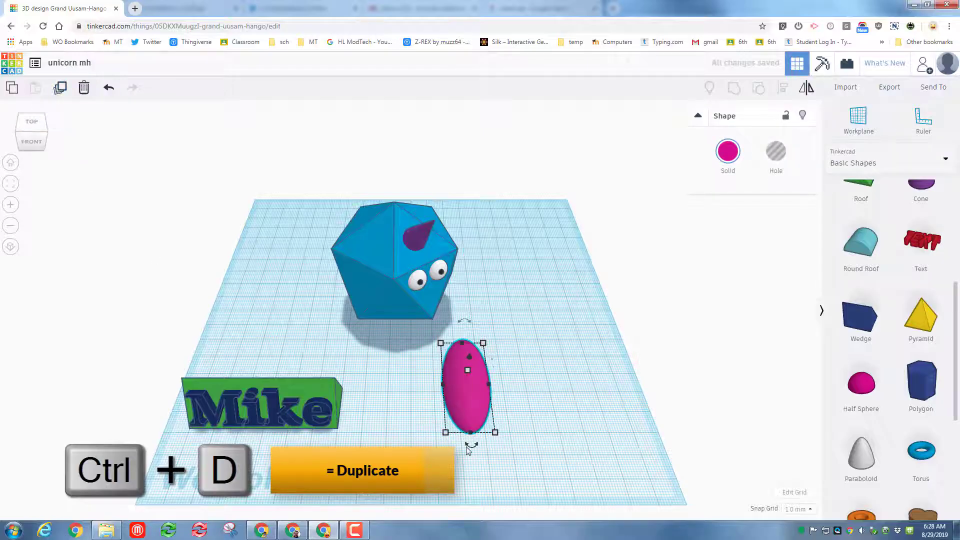
pyautogui.moveTo(467, 449); pyautogui.dragTo(614, 455)
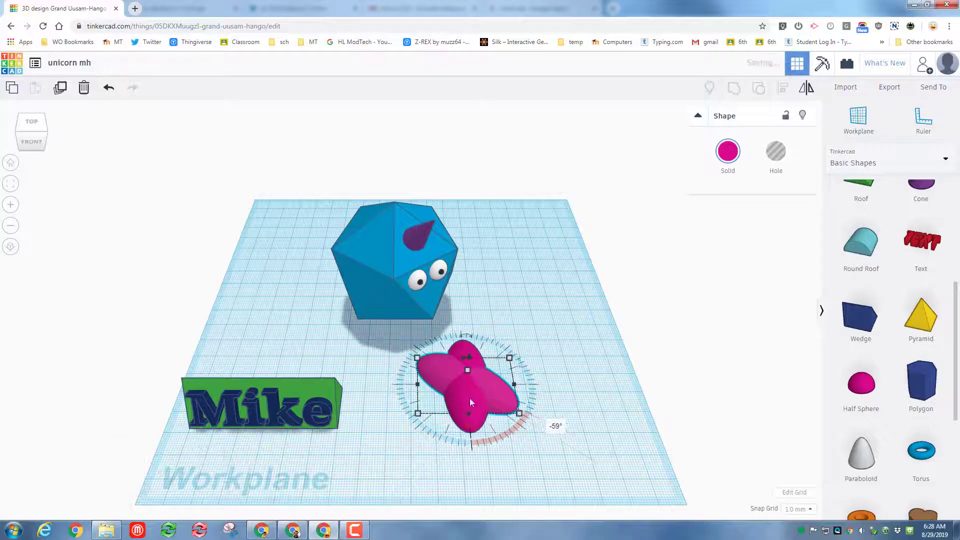
pyautogui.moveTo(489, 390); pyautogui.dragTo(534, 380)
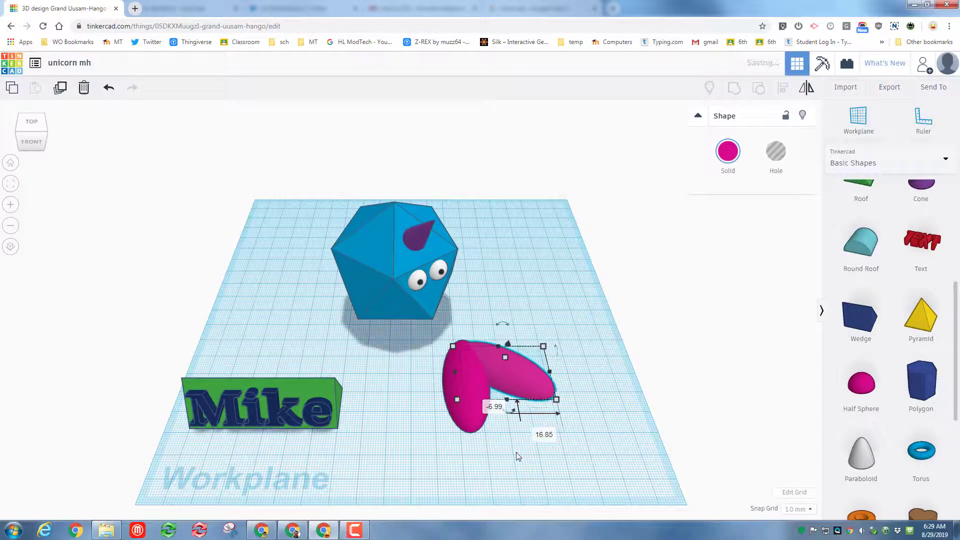
# Group the two pink half spheres and move the resulting feet beneath the icosahedron head
pyautogui.click(412, 367)
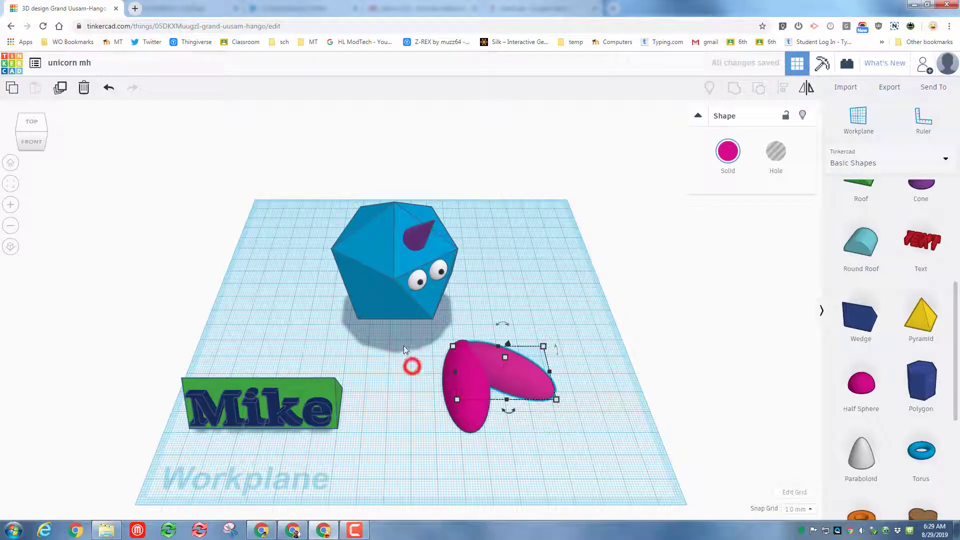
pyautogui.moveTo(403, 345); pyautogui.dragTo(527, 381)
pyautogui.moveTo(371, 346); pyautogui.dragTo(380, 351)
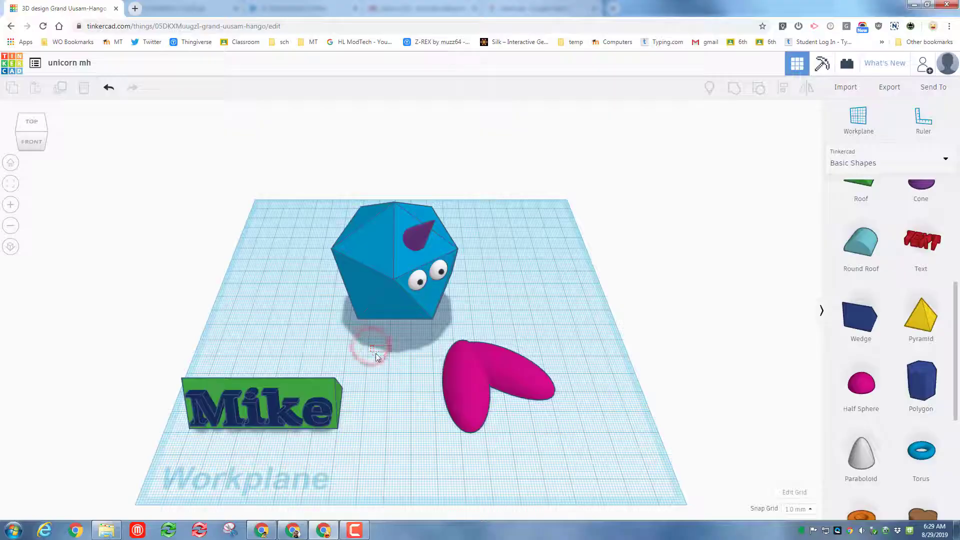
pyautogui.moveTo(493, 376); pyautogui.dragTo(523, 375)
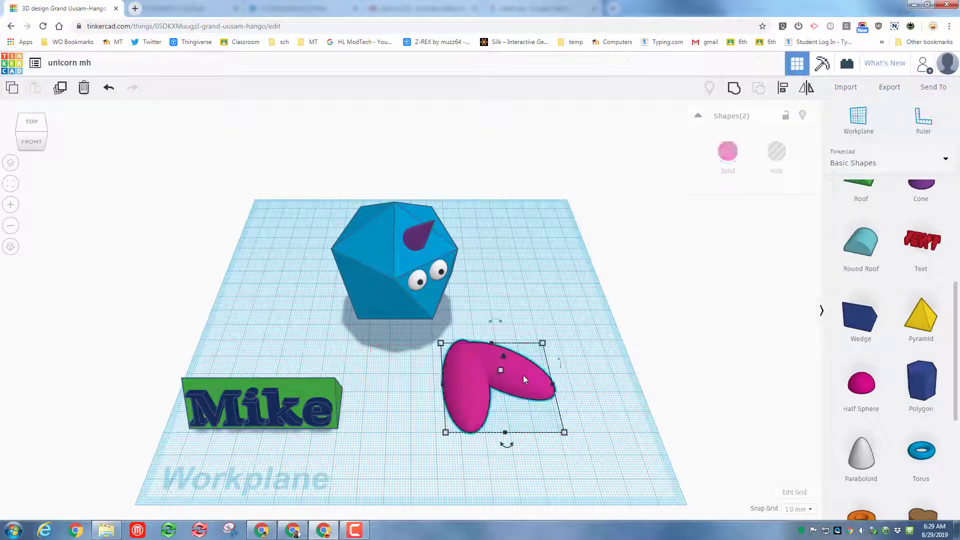
pyautogui.click(734, 89)
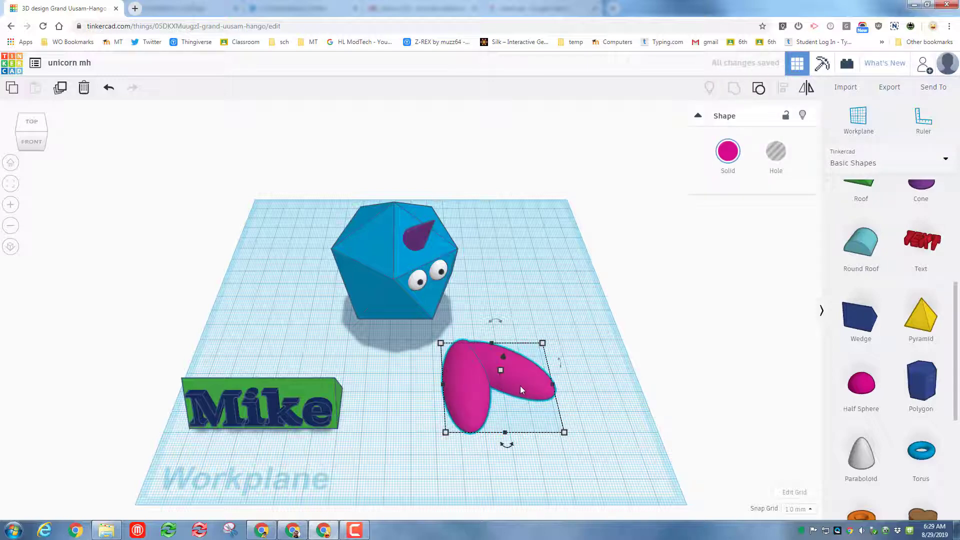
pyautogui.moveTo(519, 385); pyautogui.dragTo(432, 324)
pyautogui.moveTo(565, 383); pyautogui.dragTo(517, 353, button='right')
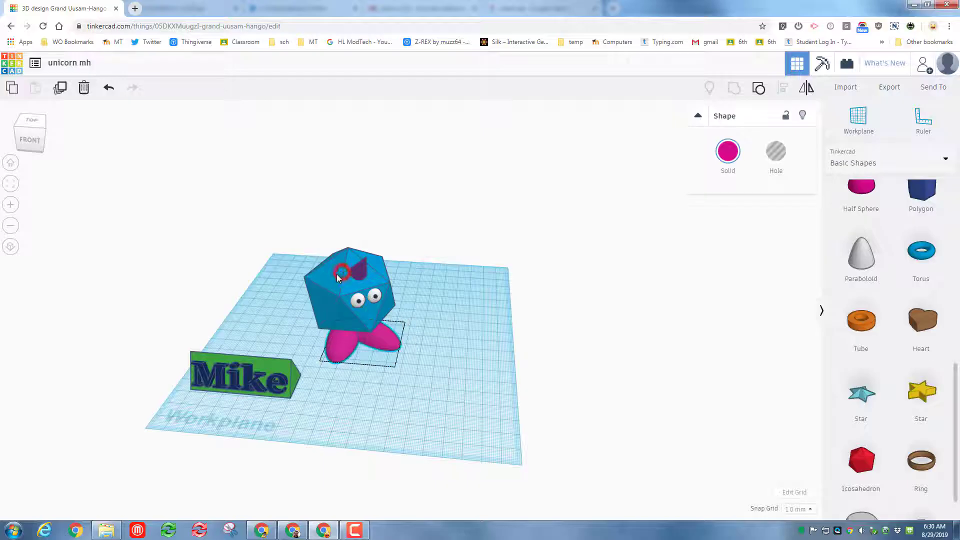
# Place a workplane on the icosahedron face that holds the eyes
pyautogui.click(337, 274)
pyautogui.click(11, 184)
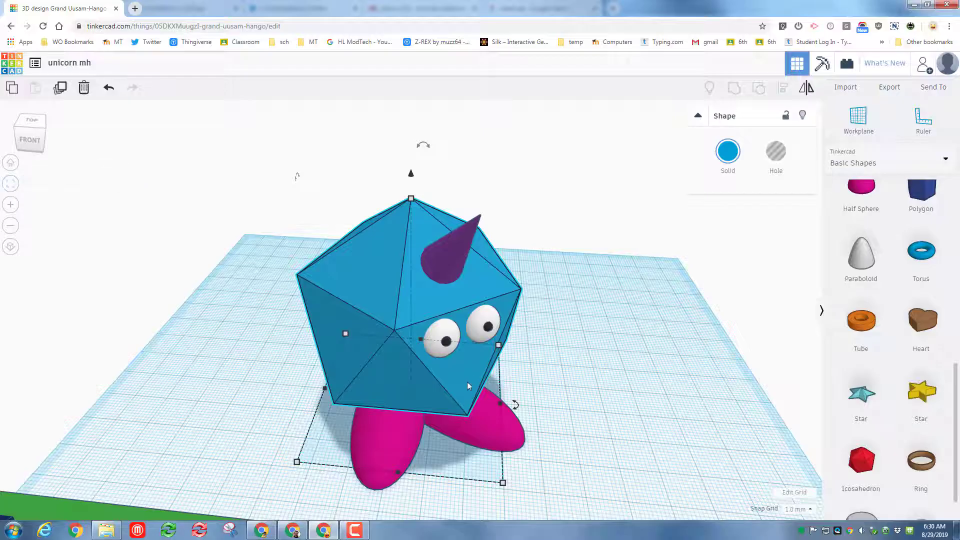
pyautogui.click(857, 118)
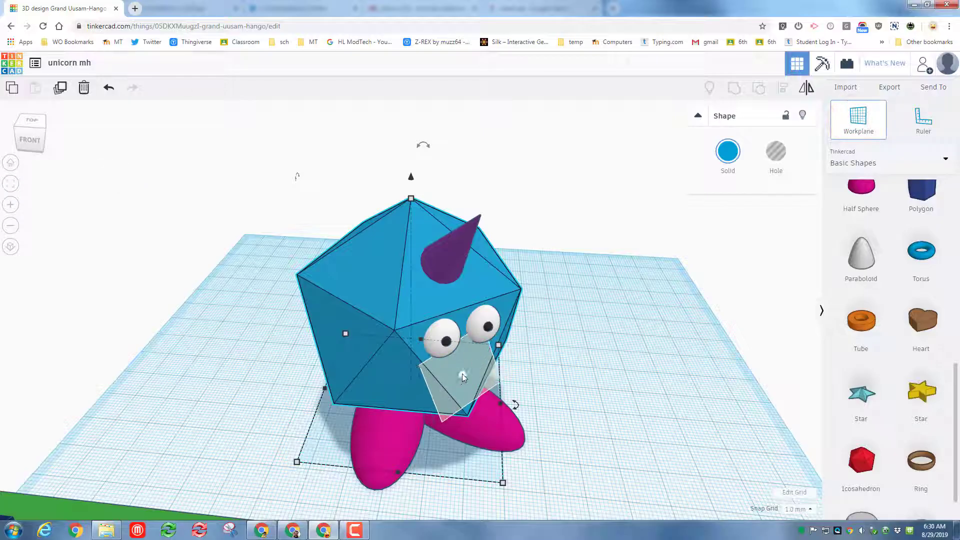
pyautogui.click(462, 374)
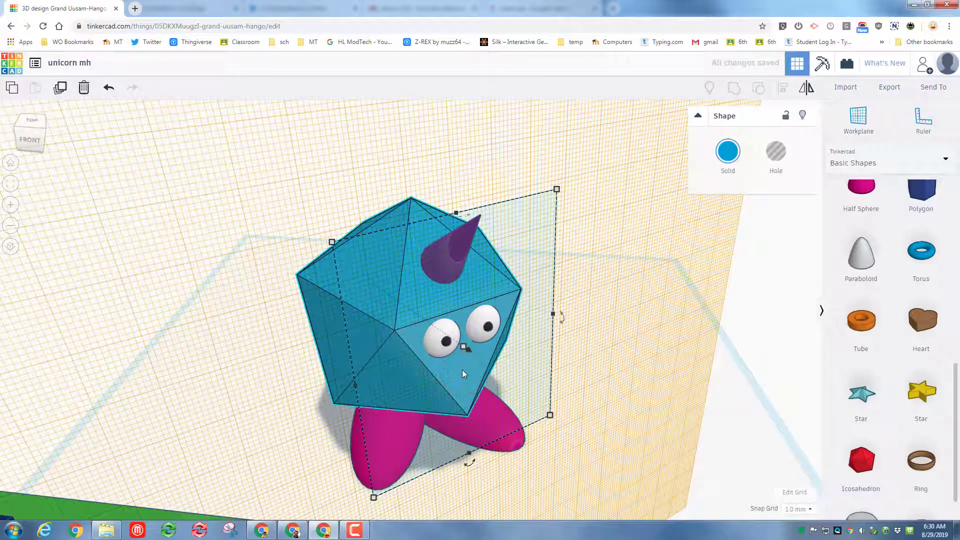
# Place a Scribble shape on the head's face plane just below the eyes
pyautogui.scroll(2, 922, 376)
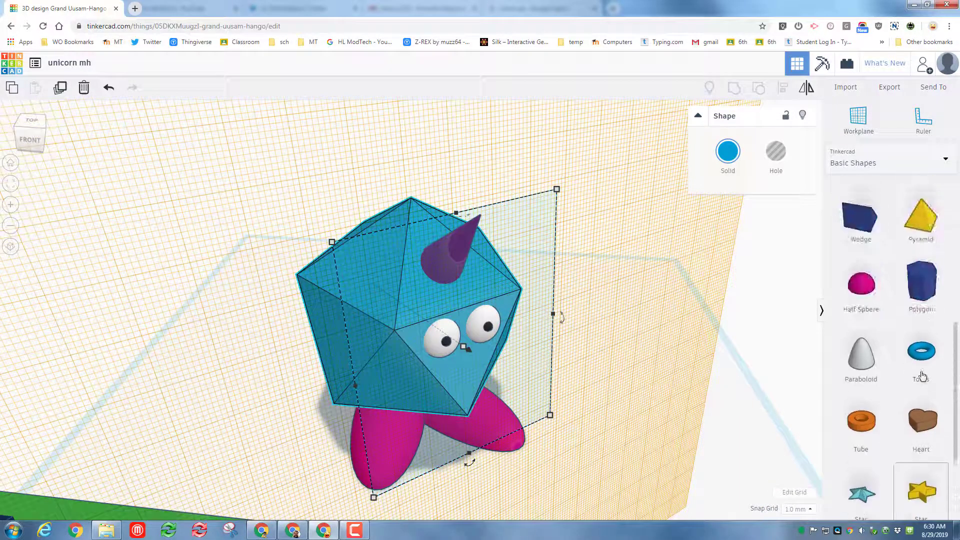
pyautogui.scroll(3, 922, 375)
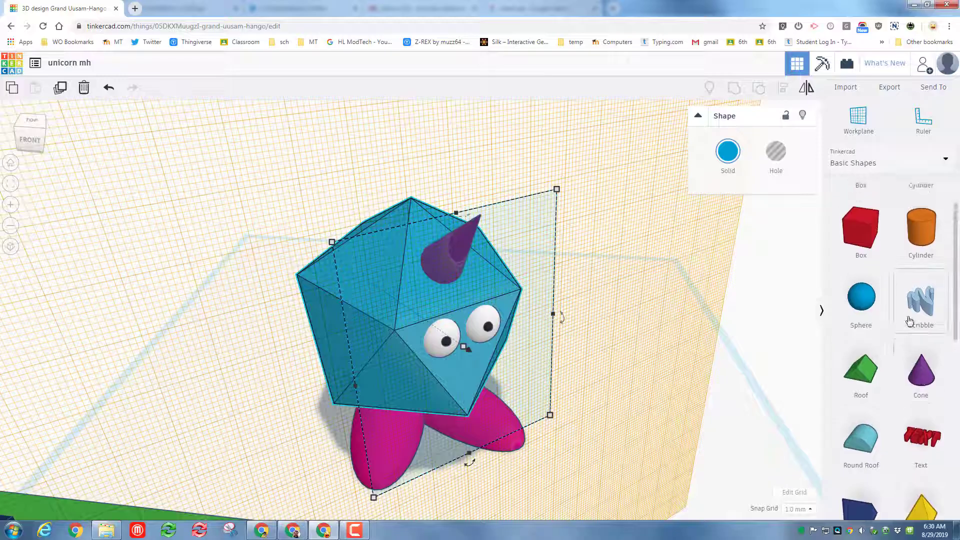
pyautogui.click(910, 320)
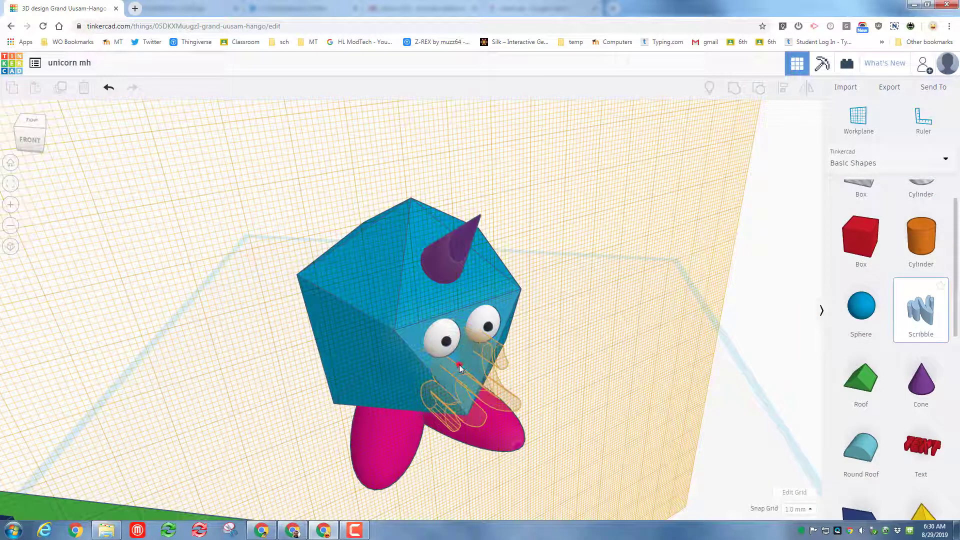
pyautogui.click(460, 367)
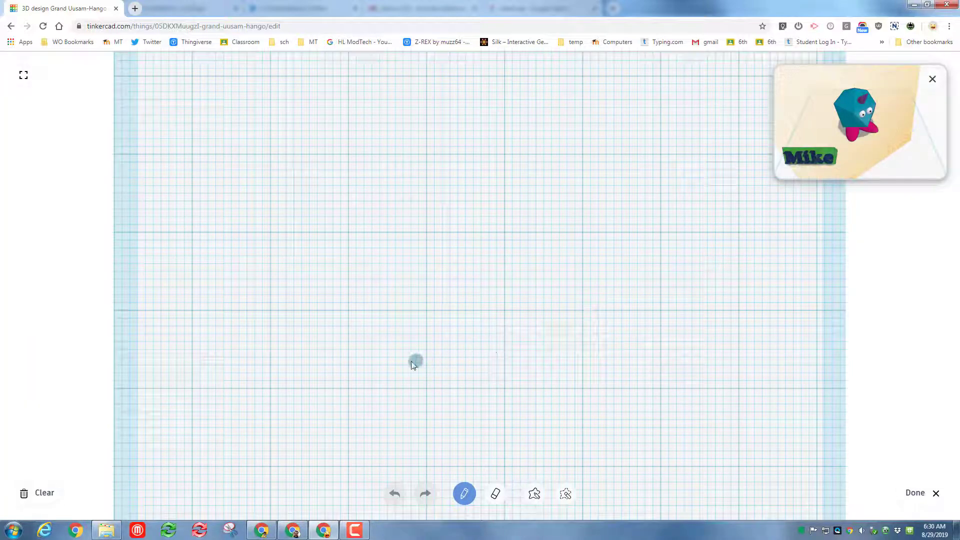
# Draw a shallow curved smile with a short slanted stroke across each end, and finish the scribble
pyautogui.moveTo(416, 361); pyautogui.dragTo(427, 364)
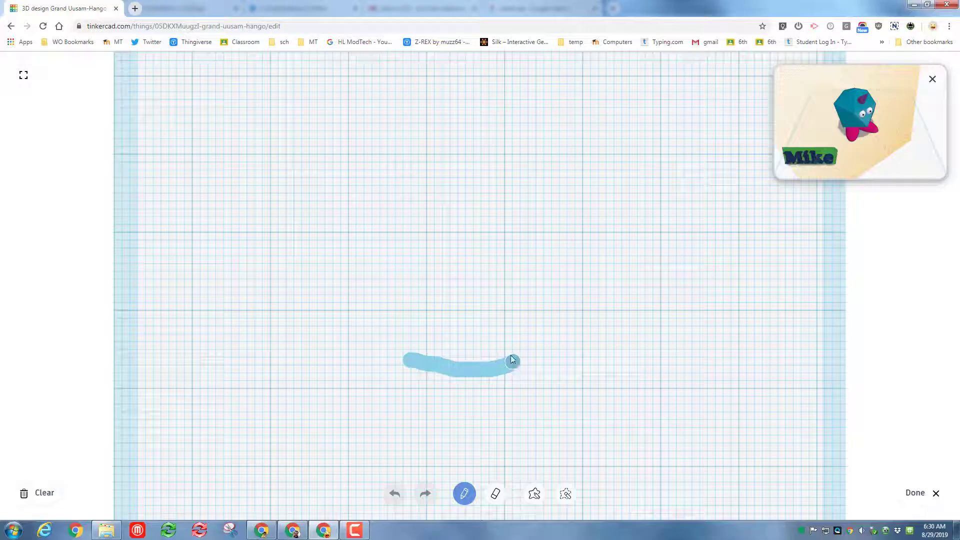
pyautogui.moveTo(512, 358)
pyautogui.mouseDown()
pyautogui.moveTo(508, 349)
pyautogui.moveTo(528, 367)
pyautogui.mouseUp()
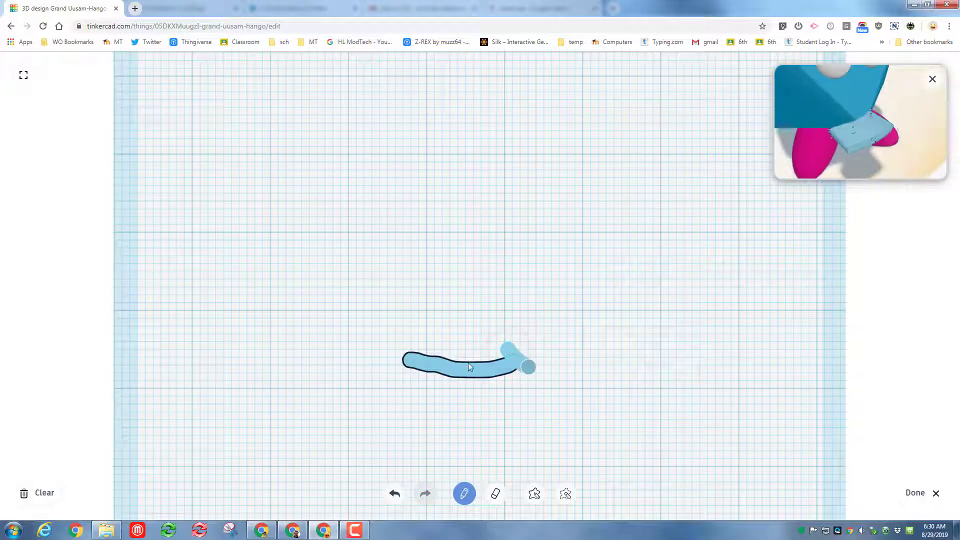
pyautogui.moveTo(412, 347); pyautogui.dragTo(397, 369)
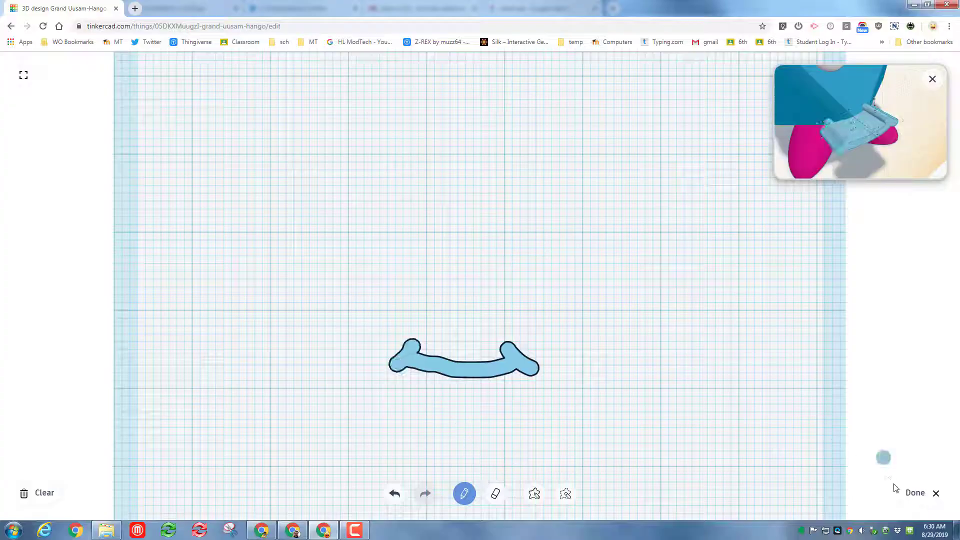
pyautogui.click(915, 495)
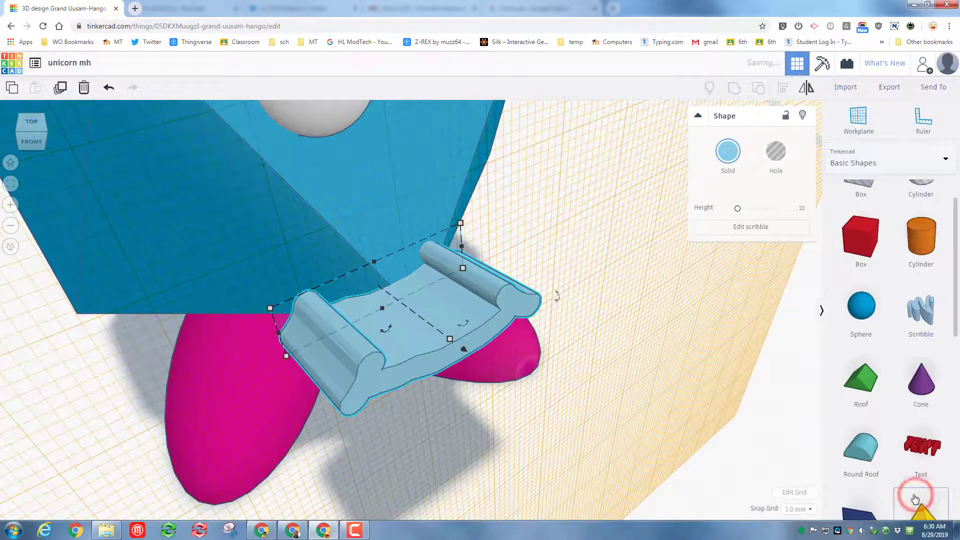
# Recolour the scribbled mouth white and reduce its thickness to 4 mm
pyautogui.click(11, 226)
pyautogui.click(11, 225)
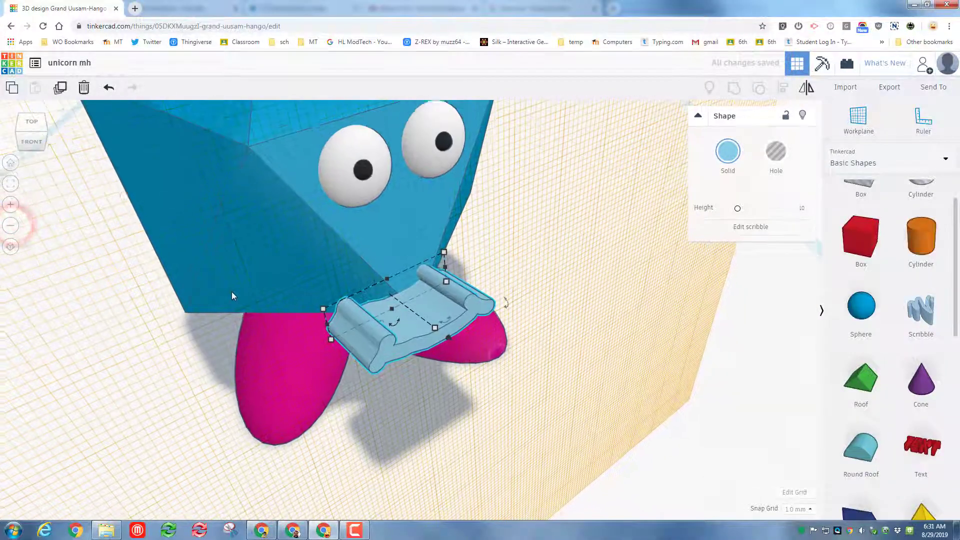
pyautogui.click(725, 154)
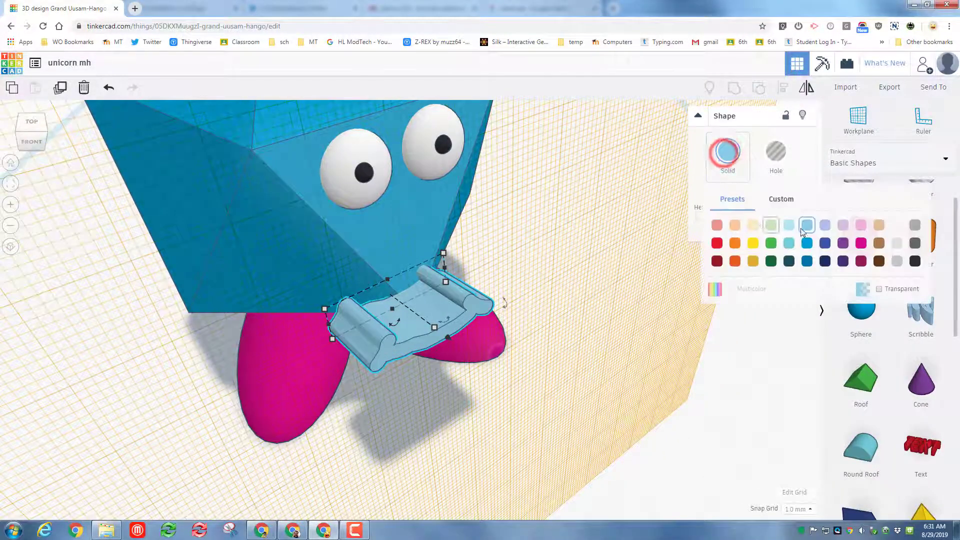
pyautogui.click(894, 228)
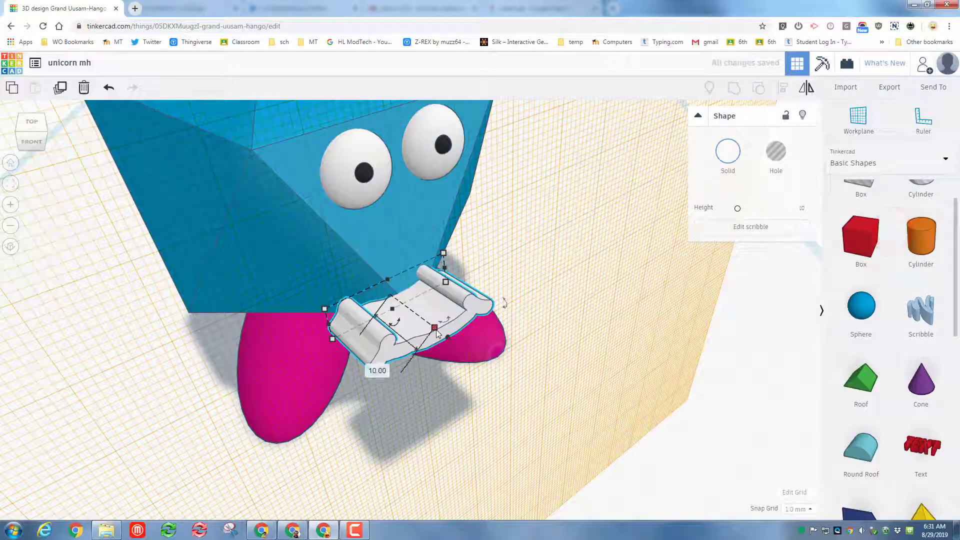
pyautogui.moveTo(433, 329)
pyautogui.mouseDown()
pyautogui.moveTo(407, 306)
pyautogui.moveTo(409, 321)
pyautogui.moveTo(402, 315)
pyautogui.mouseUp()
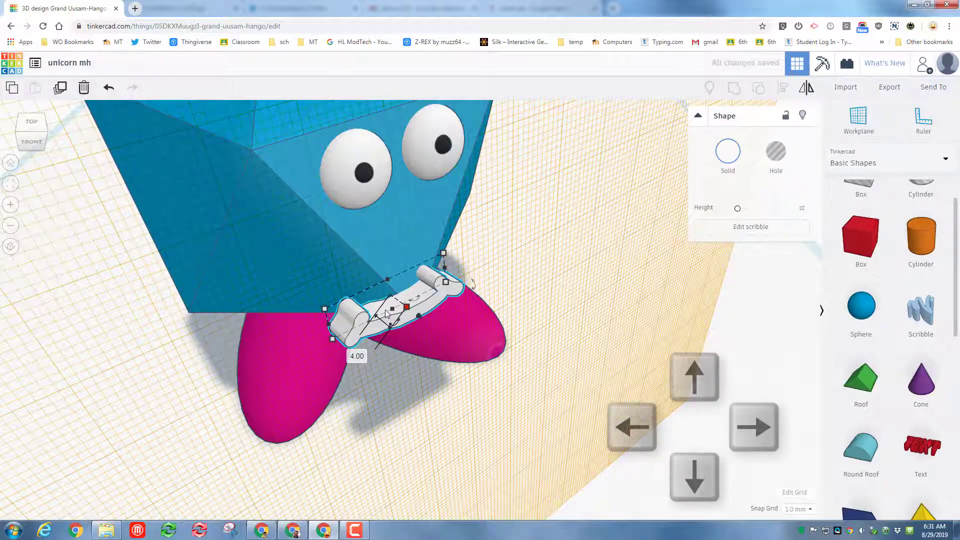
# Move the mouth up the face until it sits beneath the eyes
pyautogui.press('Up')
pyautogui.press('Up')
pyautogui.press('Up')
pyautogui.press('Up')
pyautogui.press('Up')
pyautogui.press('Up')
pyautogui.press('Up')
pyautogui.press('Up')
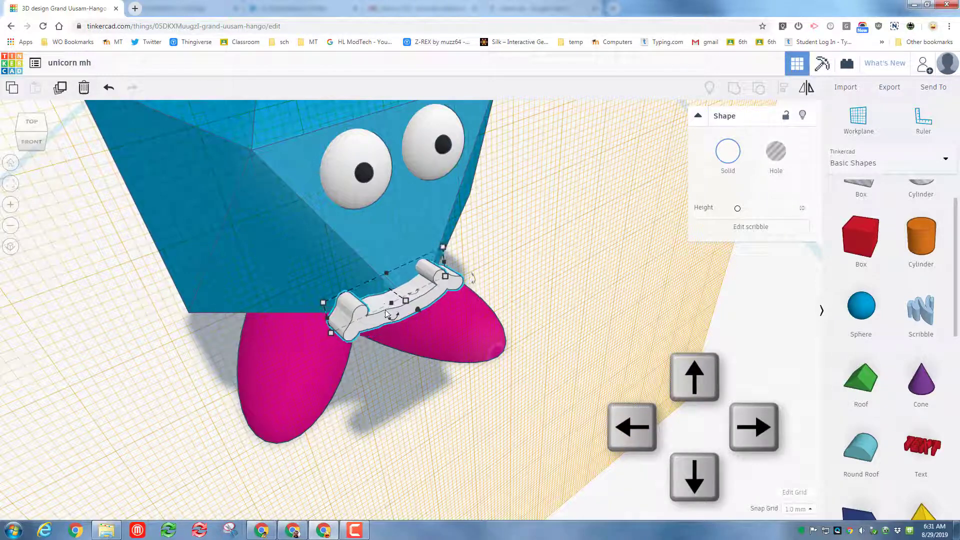
pyautogui.press('Up')
pyautogui.press('Up')
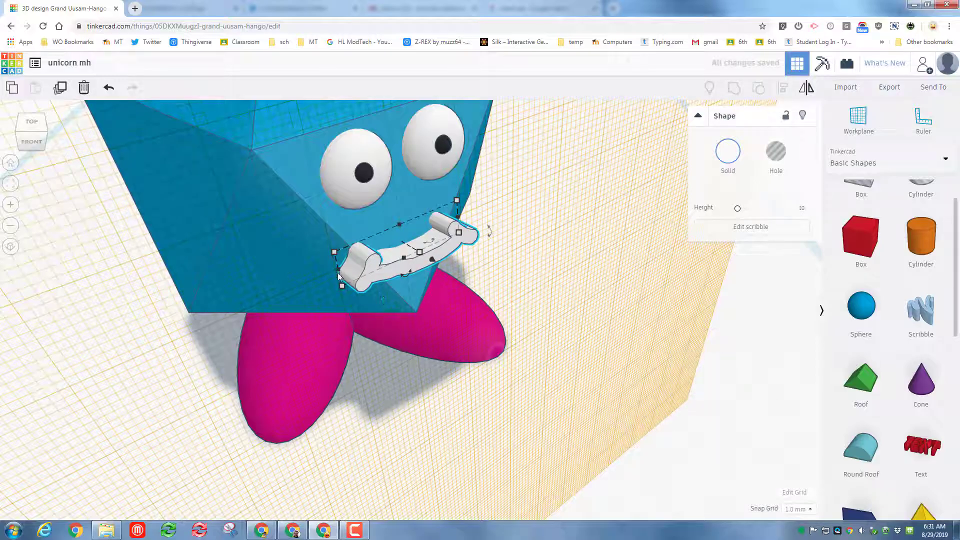
# Resize the mouth to about 13.5 mm wide and 6.58 mm tall, and centre it under the eyes
pyautogui.moveTo(339, 274); pyautogui.dragTo(379, 271)
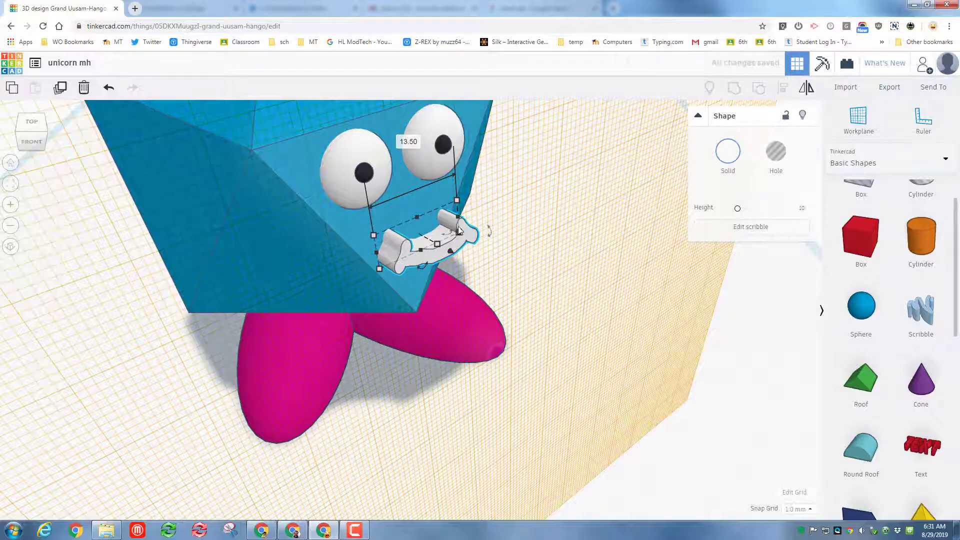
pyautogui.moveTo(459, 205)
pyautogui.mouseDown()
pyautogui.moveTo(440, 195)
pyautogui.moveTo(443, 221)
pyautogui.mouseUp()
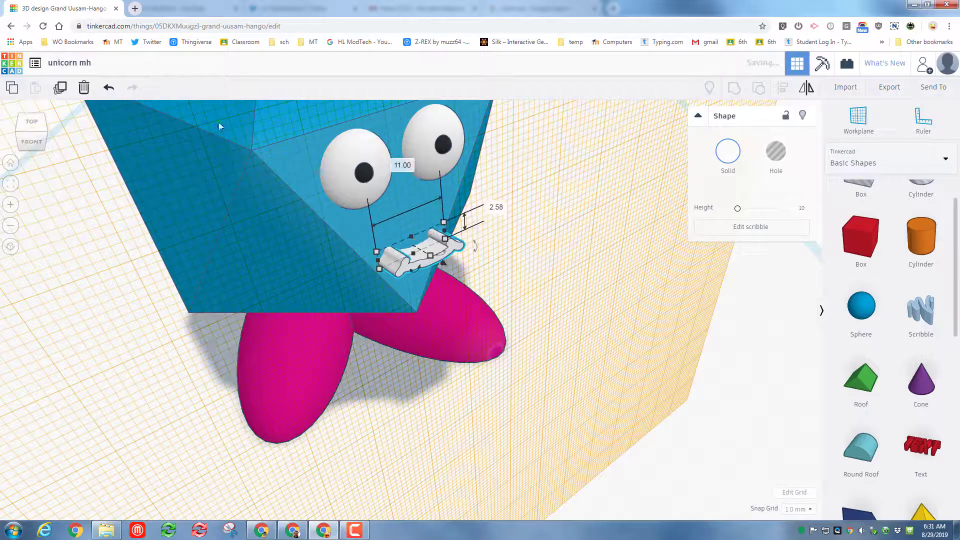
pyautogui.click(107, 88)
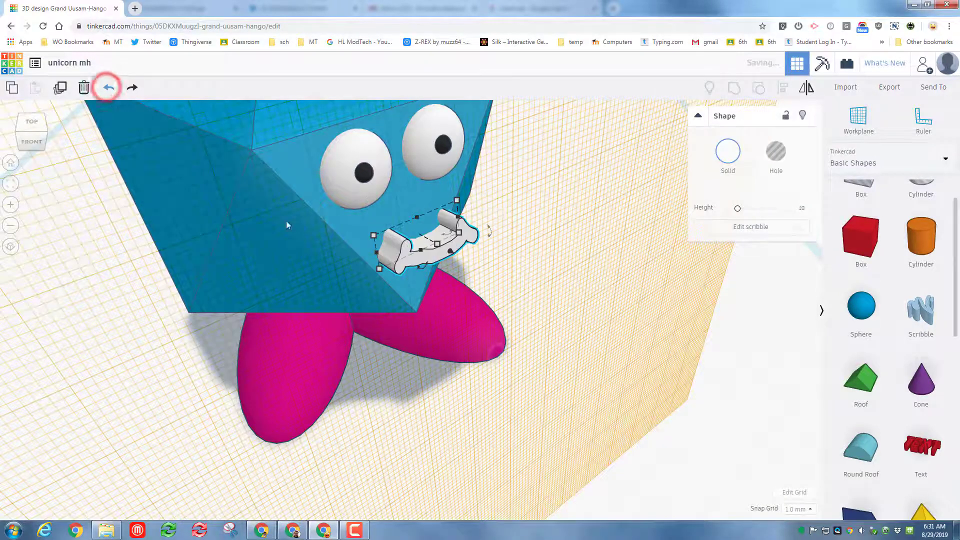
pyautogui.moveTo(419, 215); pyautogui.dragTo(417, 213)
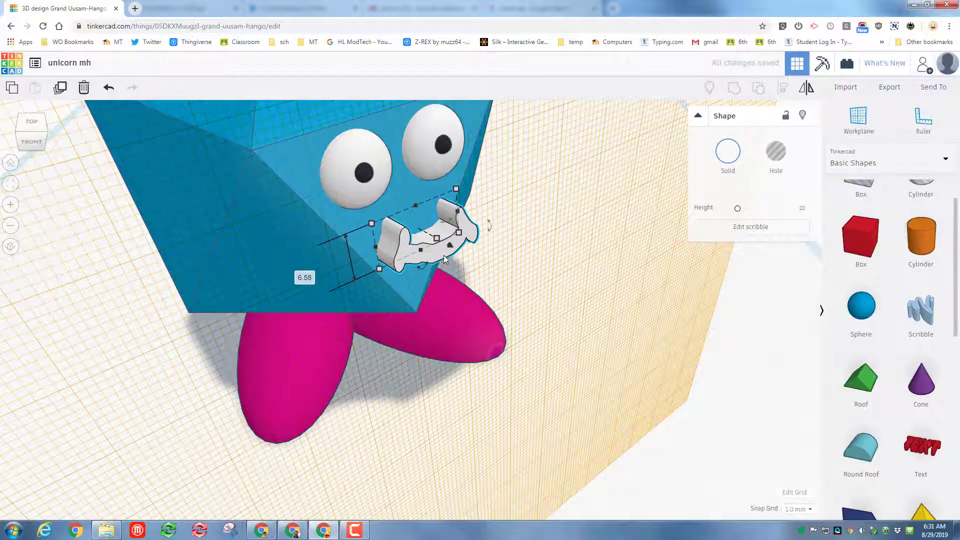
pyautogui.moveTo(443, 254); pyautogui.dragTo(434, 255)
# Add a yellow Pyramid to the face and scale it down to nose size
pyautogui.moveTo(597, 315); pyautogui.dragTo(508, 299, button='right')
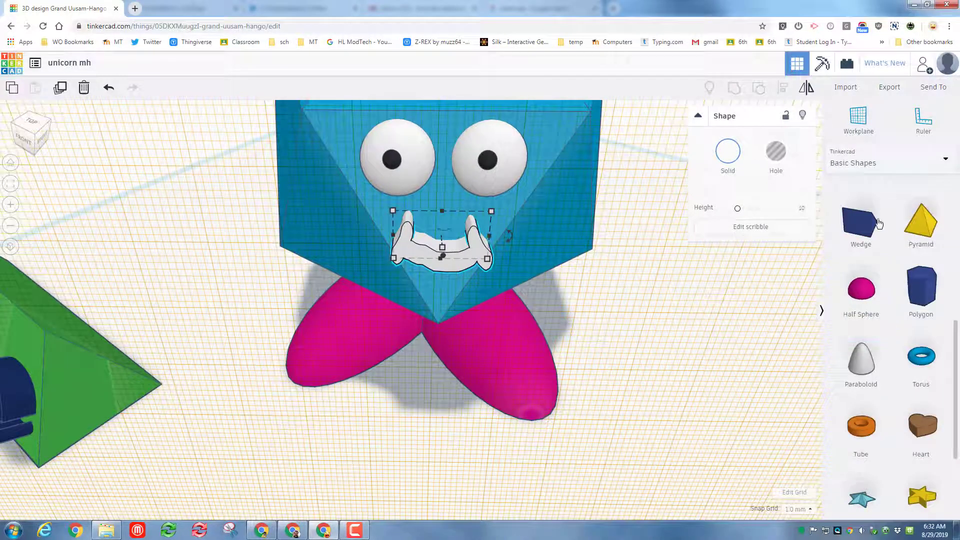
pyautogui.moveTo(911, 226); pyautogui.dragTo(461, 197)
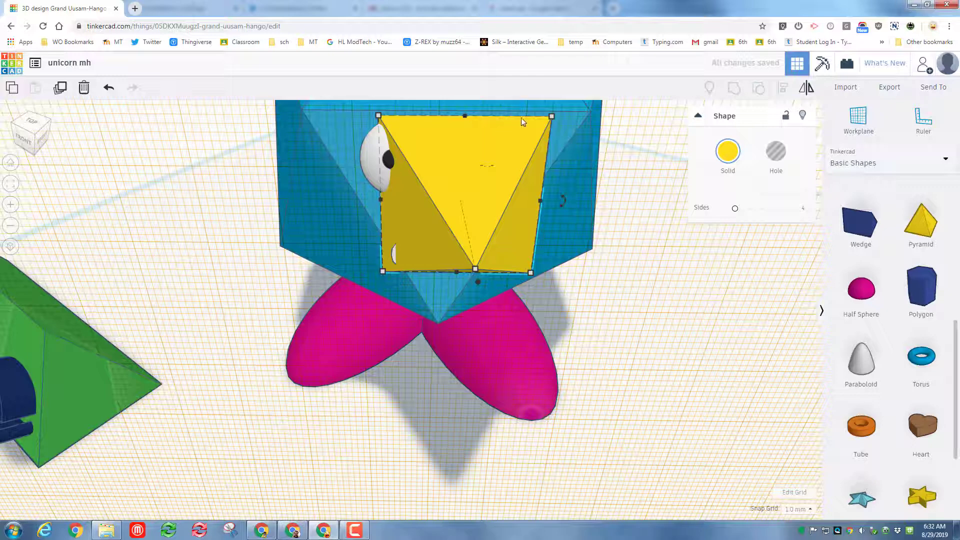
pyautogui.moveTo(550, 117); pyautogui.dragTo(433, 237)
# Move the small pyramid above the mouth so it sits between the eyes
pyautogui.press('Right')
pyautogui.press('Right')
pyautogui.press('Right')
pyautogui.press('Right')
pyautogui.press('Up')
pyautogui.press('Up')
pyautogui.press('Up')
pyautogui.press('Up')
pyautogui.press('Up')
pyautogui.press('Up')
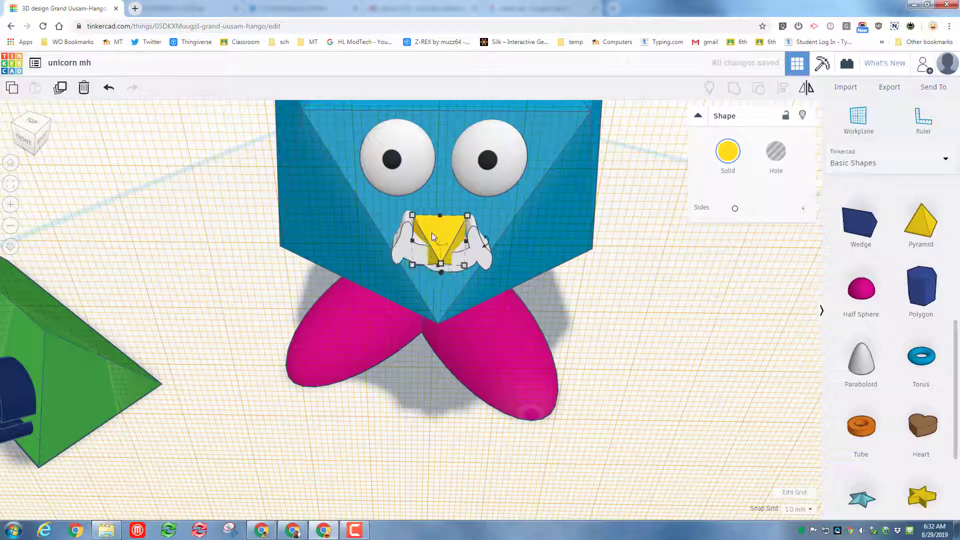
pyautogui.press('Up')
pyautogui.press('Up')
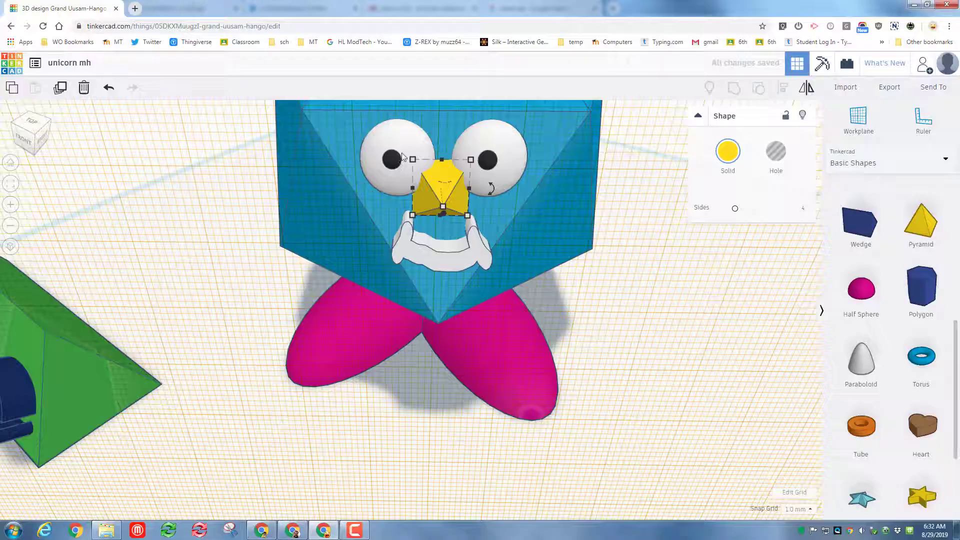
# Narrow the pyramid nose to roughly half its width and nudge it slightly down between the eyes
pyautogui.moveTo(412, 189); pyautogui.dragTo(459, 194)
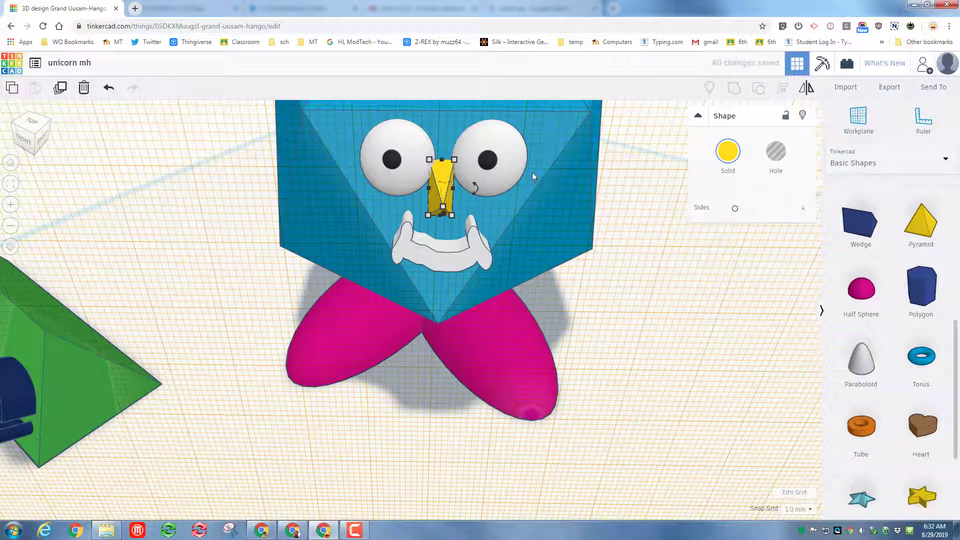
pyautogui.press('Down')
pyautogui.press('Down')
pyautogui.press('Down')
pyautogui.press('Right')
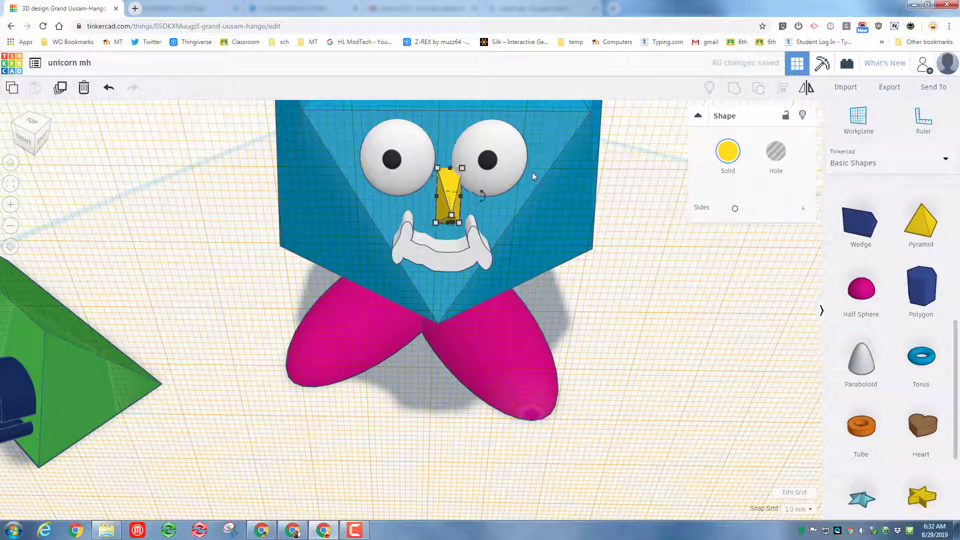
pyautogui.press('Left')
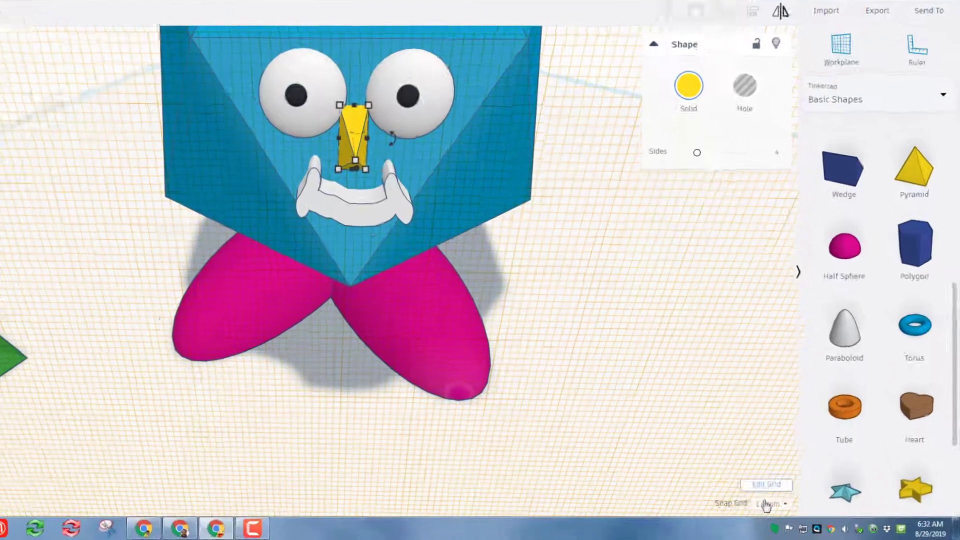
# Switch the snap grid to 0.1 mm and return it to 1.0 mm
pyautogui.click(798, 509)
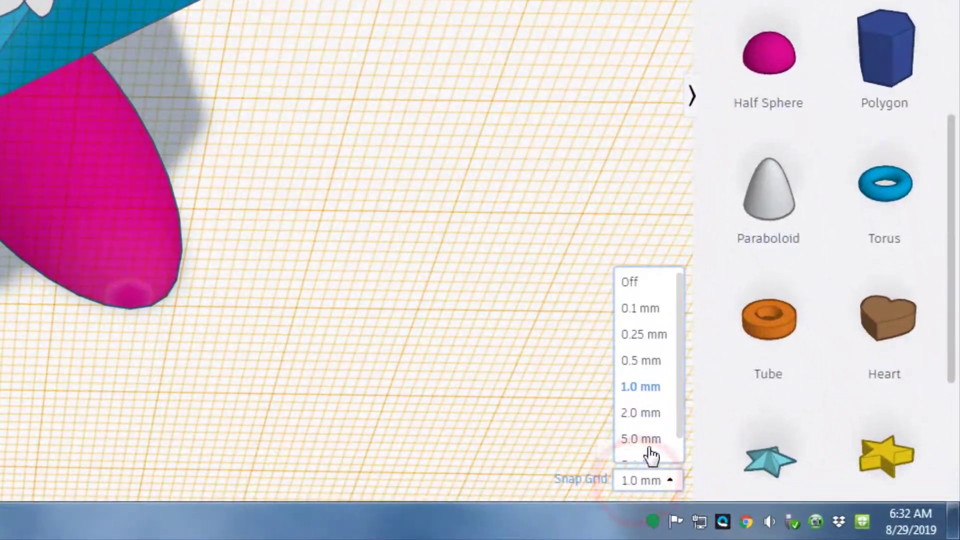
pyautogui.click(655, 310)
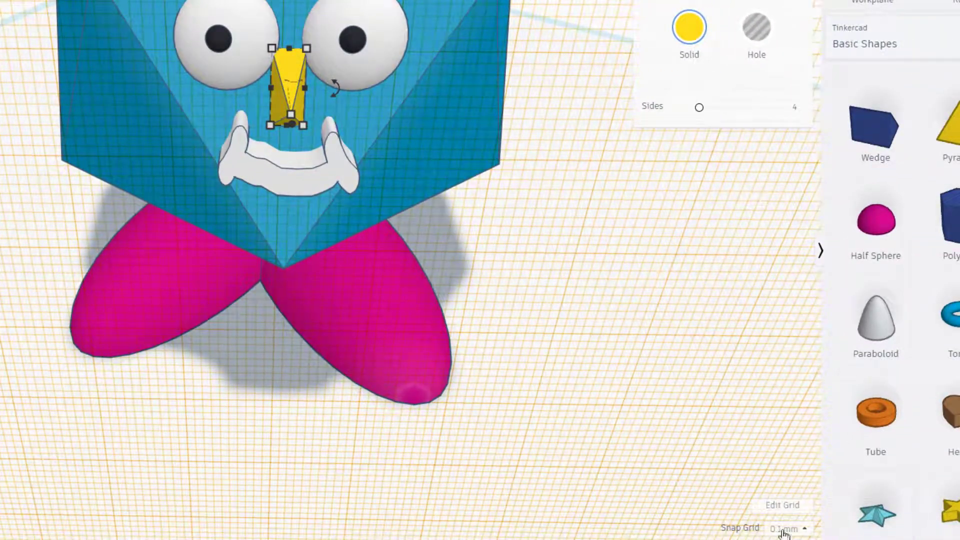
pyautogui.click(781, 529)
pyautogui.click(777, 461)
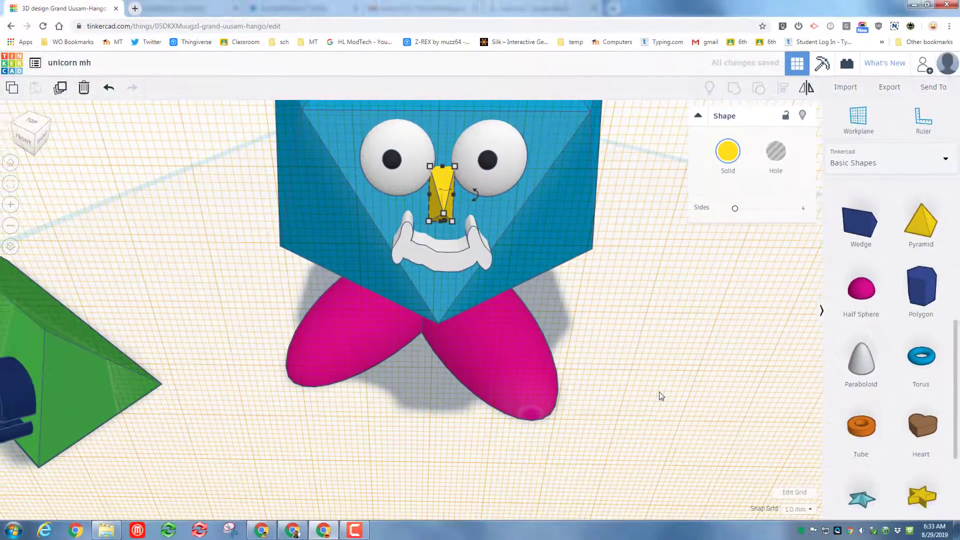
# Shorten the pyramid nose to 4.20 mm along the face
pyautogui.moveTo(440, 221)
pyautogui.mouseDown()
pyautogui.moveTo(439, 203)
pyautogui.moveTo(441, 218)
pyautogui.mouseUp()
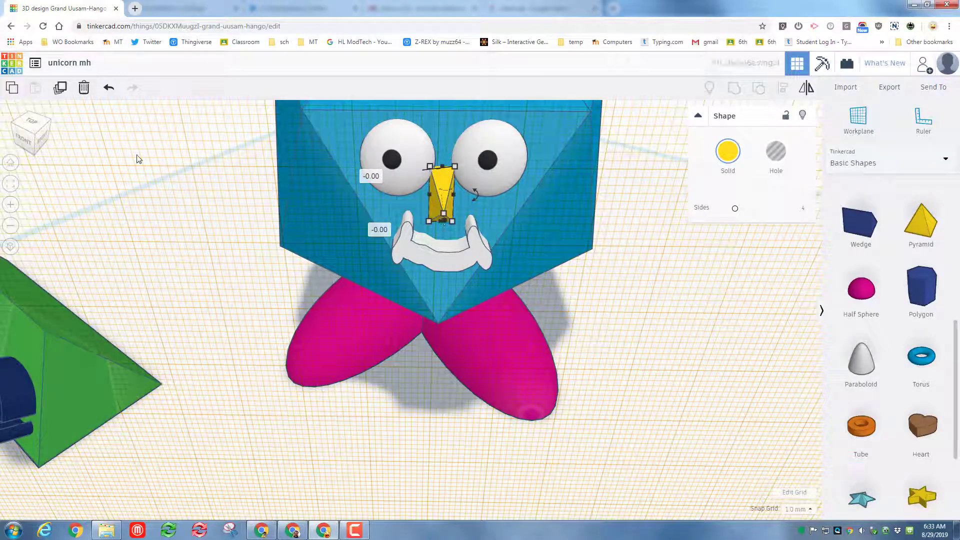
pyautogui.click(108, 89)
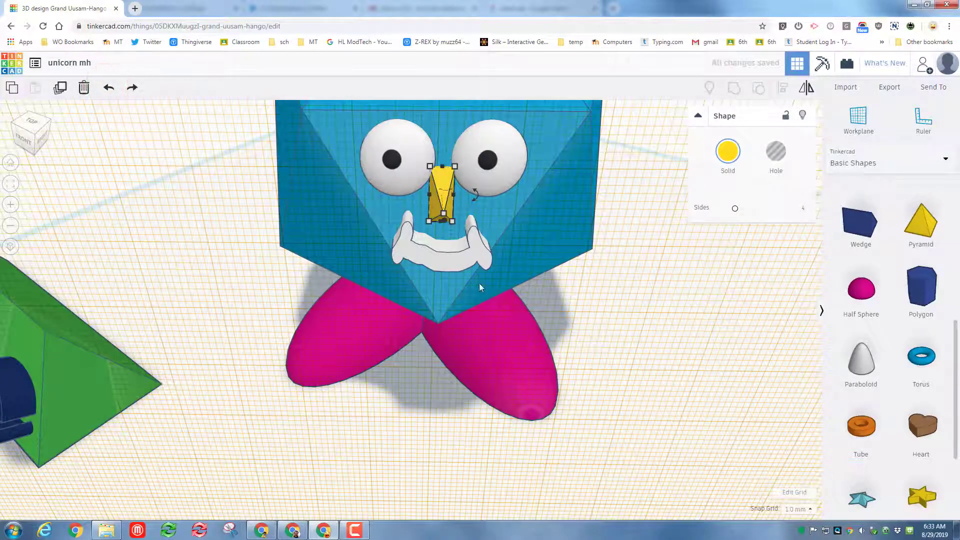
pyautogui.click(32, 140)
pyautogui.moveTo(453, 244); pyautogui.dragTo(447, 231)
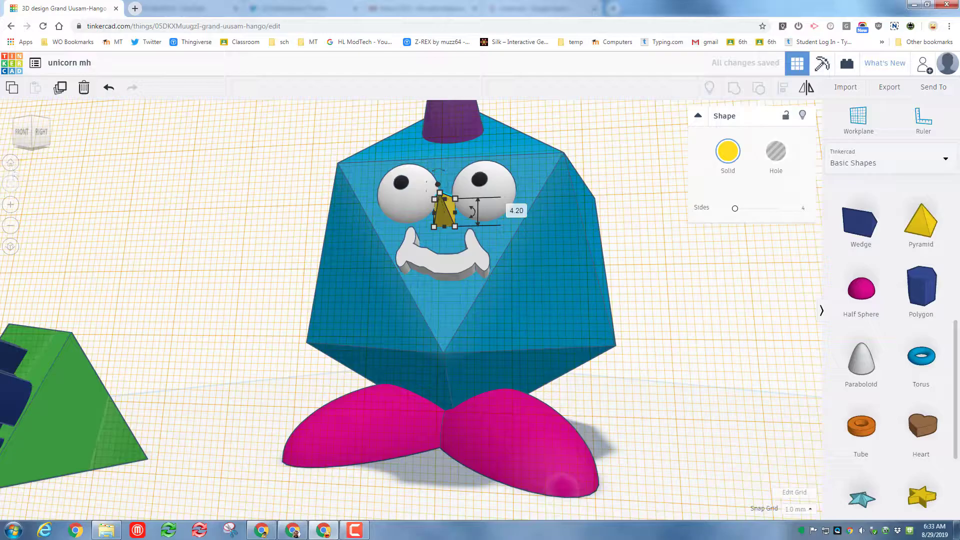
pyautogui.click(29, 120)
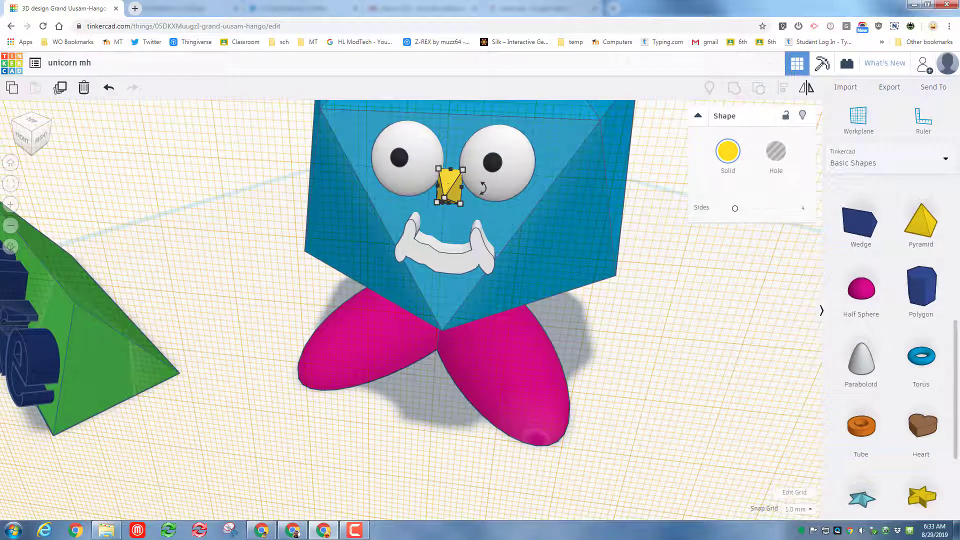
# Return the workplane to the base grid and clear the selection
pyautogui.click(11, 165)
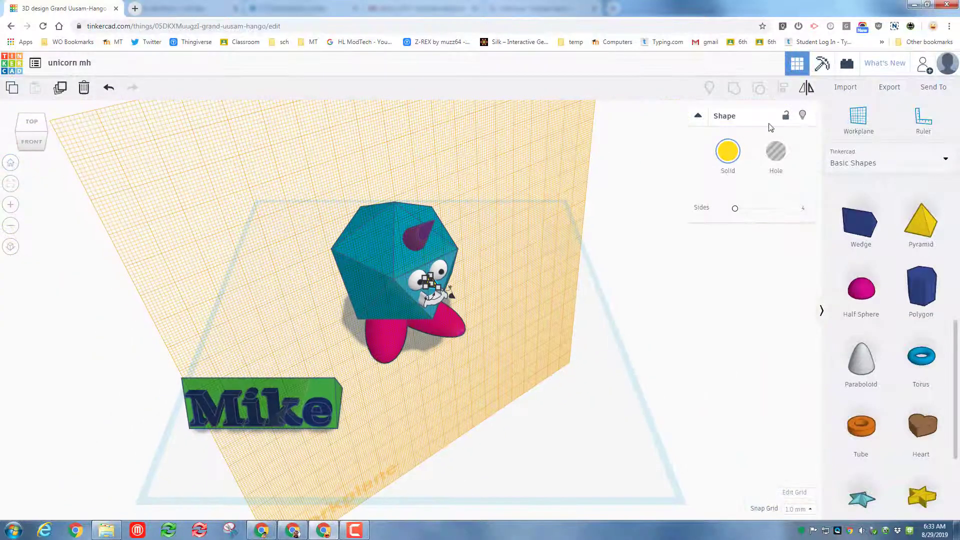
pyautogui.click(570, 359)
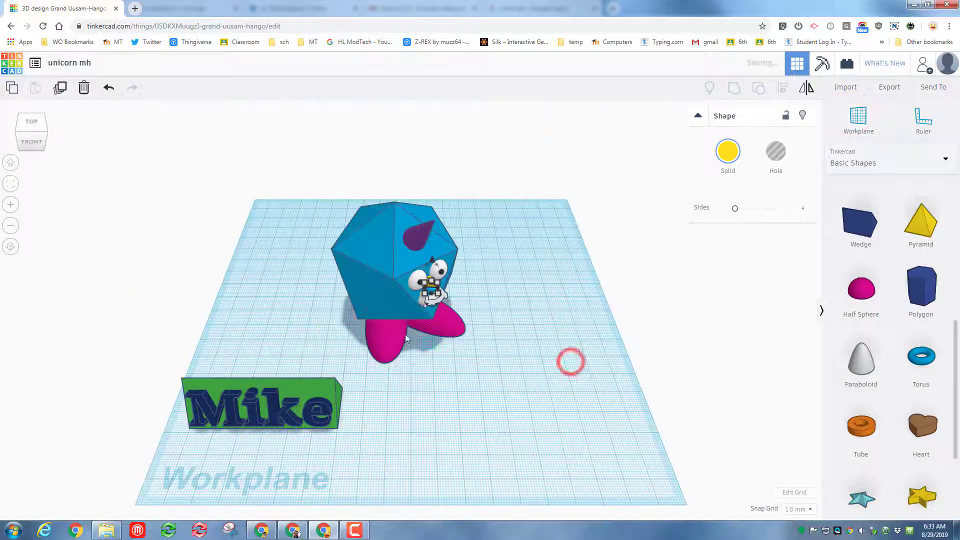
pyautogui.moveTo(563, 338); pyautogui.dragTo(409, 345, button='right')
pyautogui.click(512, 363)
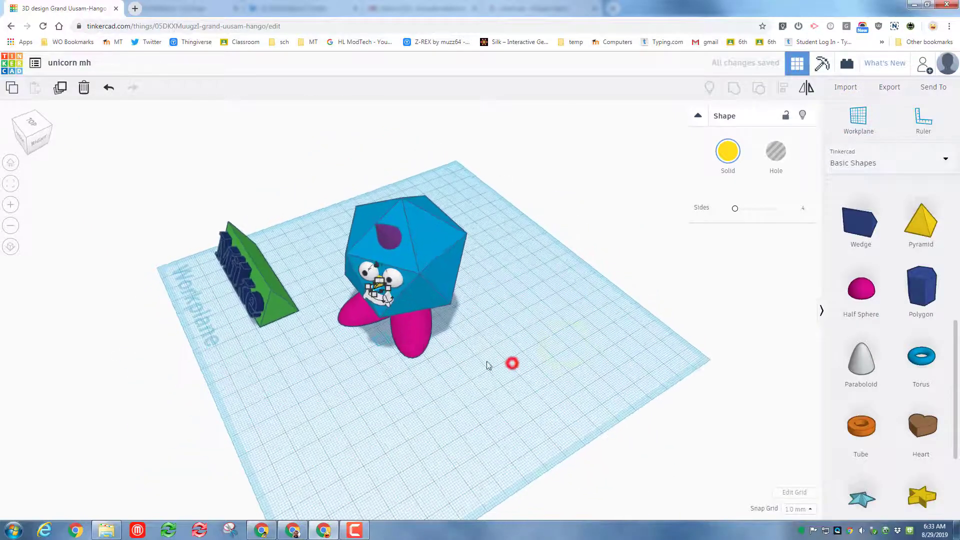
# Place the workplane on the side face of the head beside the eyes and add a round roof shape there
pyautogui.moveTo(314, 385); pyautogui.dragTo(380, 364, button='right')
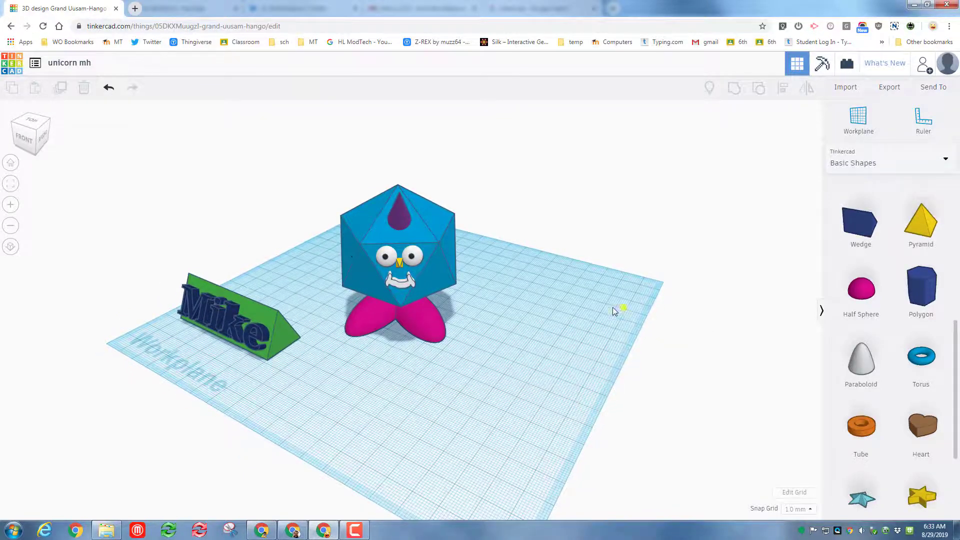
pyautogui.moveTo(613, 307); pyautogui.dragTo(485, 325, button='right')
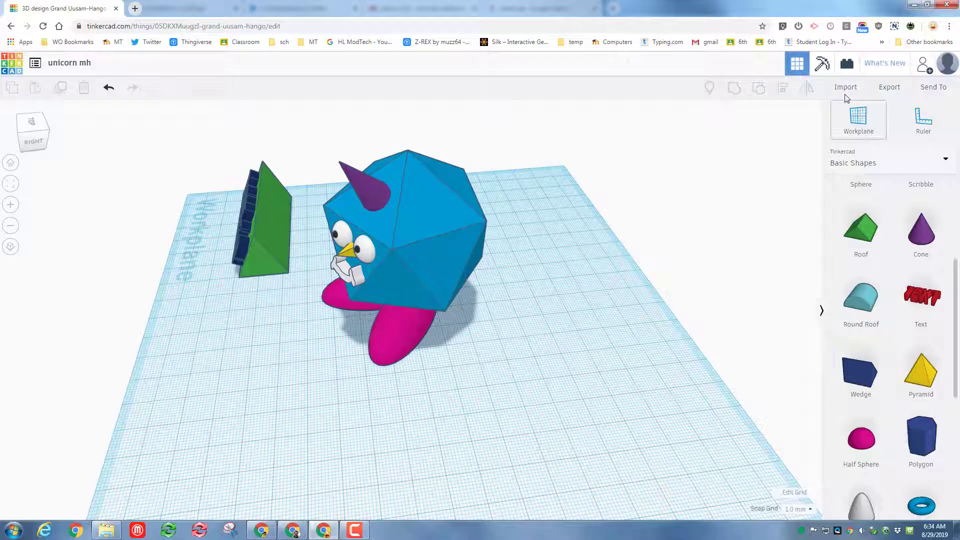
pyautogui.click(853, 116)
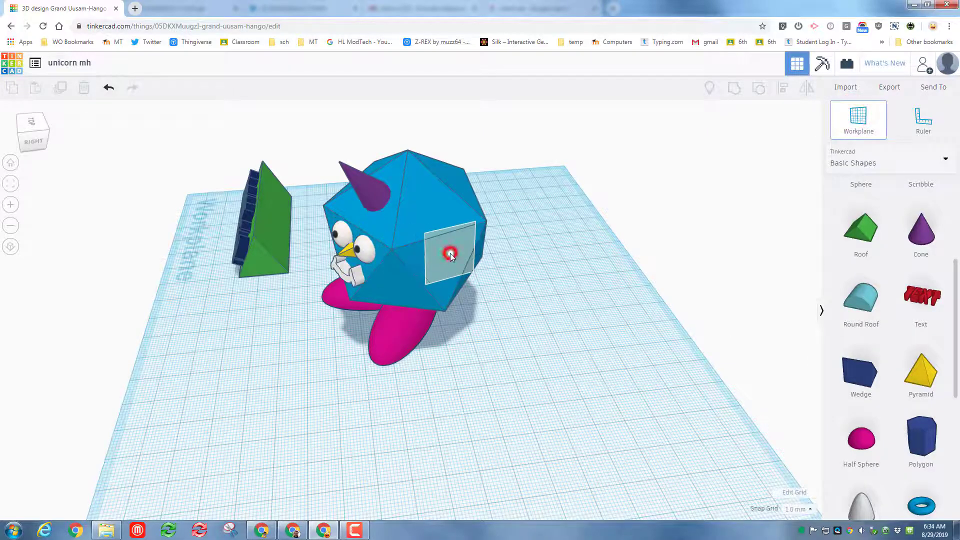
pyautogui.click(450, 253)
pyautogui.moveTo(858, 302); pyautogui.dragTo(442, 270)
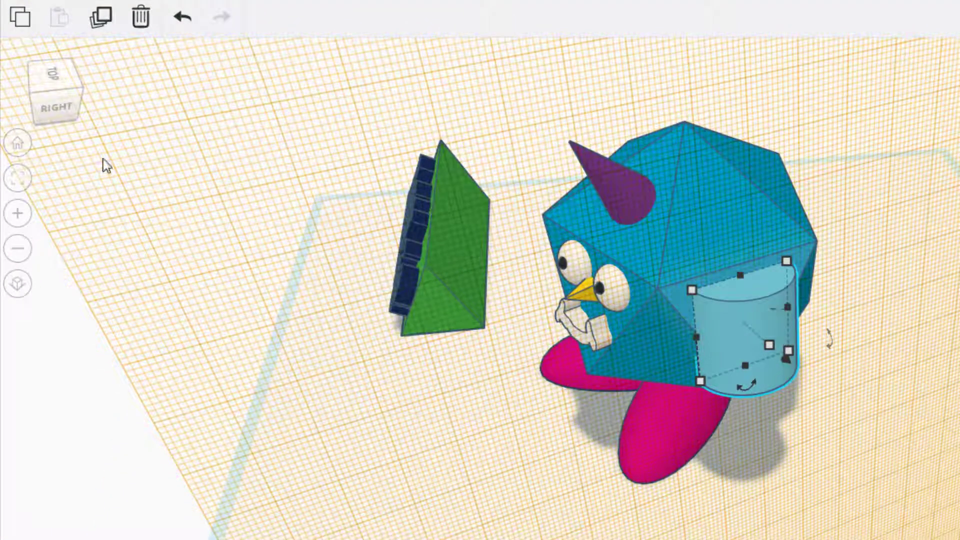
# Rotate the round roof on the face so it stands like an ear and narrow it to 5.00 mm
pyautogui.click(65, 105)
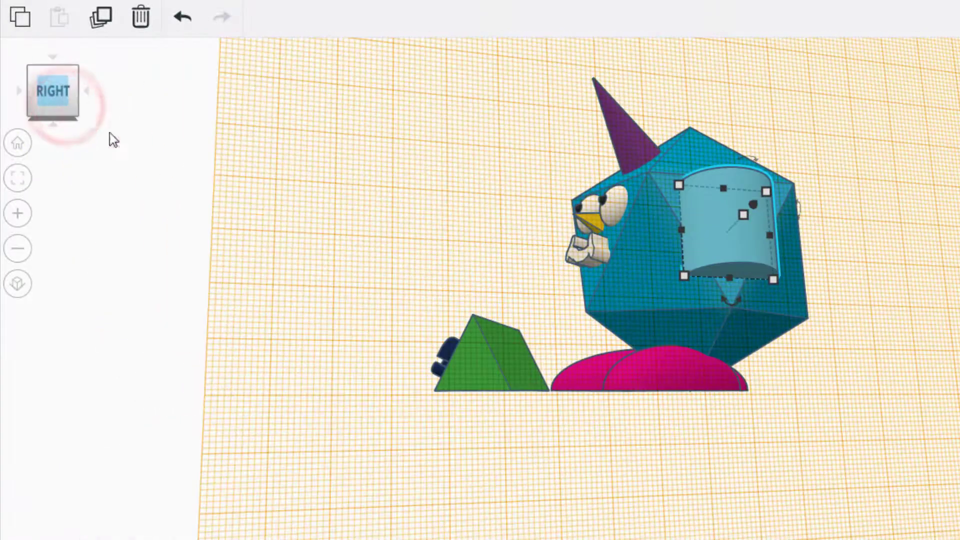
pyautogui.moveTo(729, 304)
pyautogui.moveTo(730, 303); pyautogui.dragTo(744, 232)
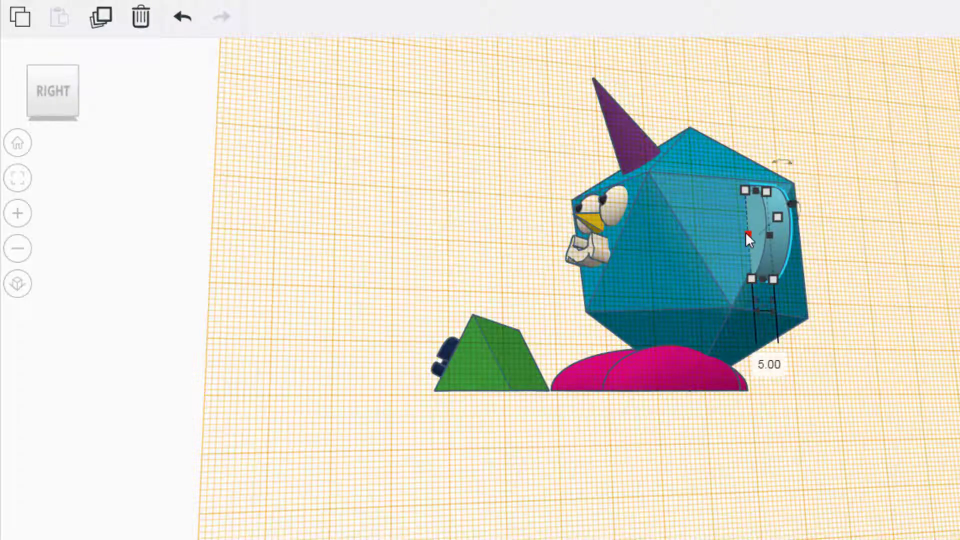
# Slide the narrowed round roof toward the face of the character until it sits centred on the triangular side facet
pyautogui.press('Left')
pyautogui.press('Left')
pyautogui.press('Left')
pyautogui.press('Left')
pyautogui.press('Left')
pyautogui.press('Left')
pyautogui.press('Left')
pyautogui.press('Left')
pyautogui.press('Left')
pyautogui.press('Left')
pyautogui.press('Left')
pyautogui.press('Left')
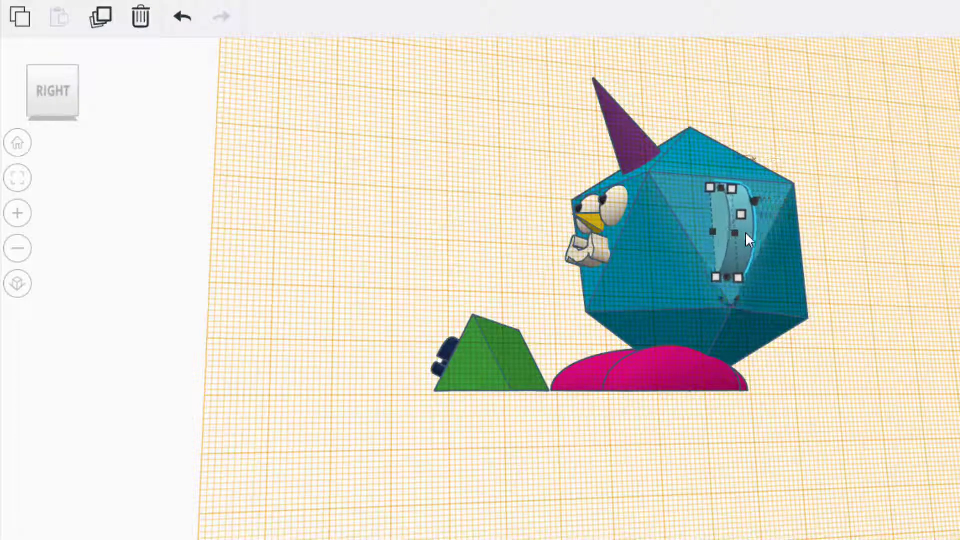
# Reduce how far the round roof ear sticks out from the head to 7.00 mm
pyautogui.click(18, 144)
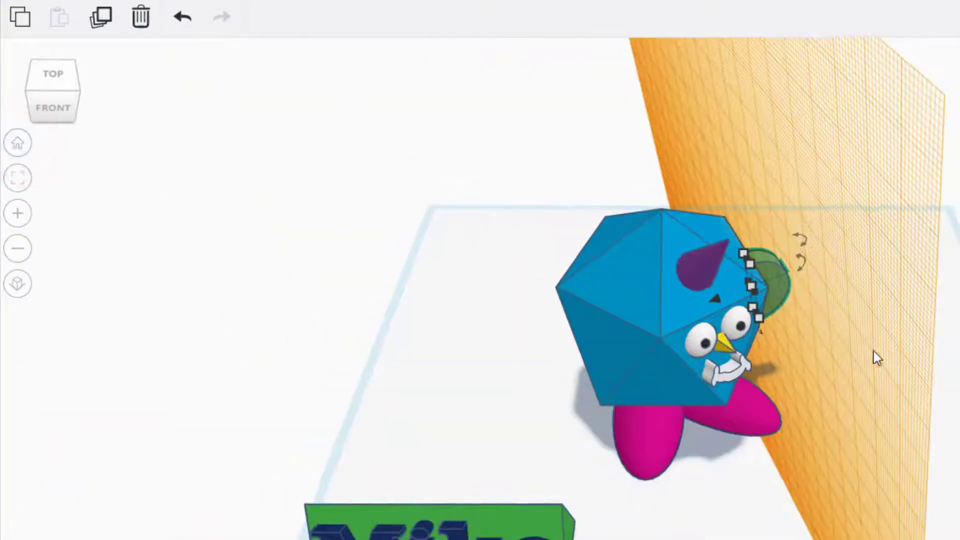
pyautogui.click(928, 413)
pyautogui.moveTo(928, 413)
pyautogui.mouseDown(button='right')
pyautogui.moveTo(956, 445)
pyautogui.moveTo(898, 434)
pyautogui.moveTo(774, 323)
pyautogui.mouseUp(button='right')
pyautogui.click(772, 302)
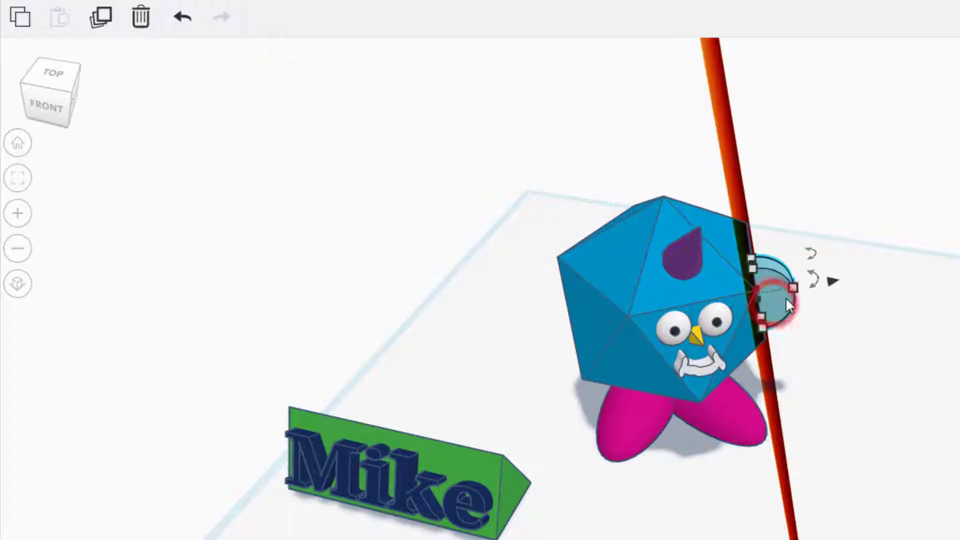
pyautogui.click(792, 287)
pyautogui.moveTo(785, 295); pyautogui.dragTo(782, 288)
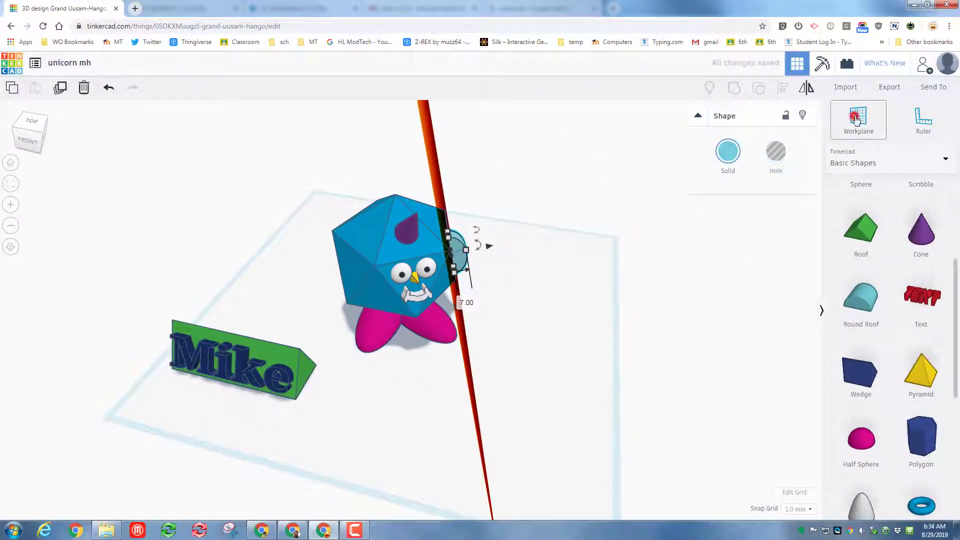
# Place the workplane on the opposite side face of the head and add a second round roof there
pyautogui.click(855, 117)
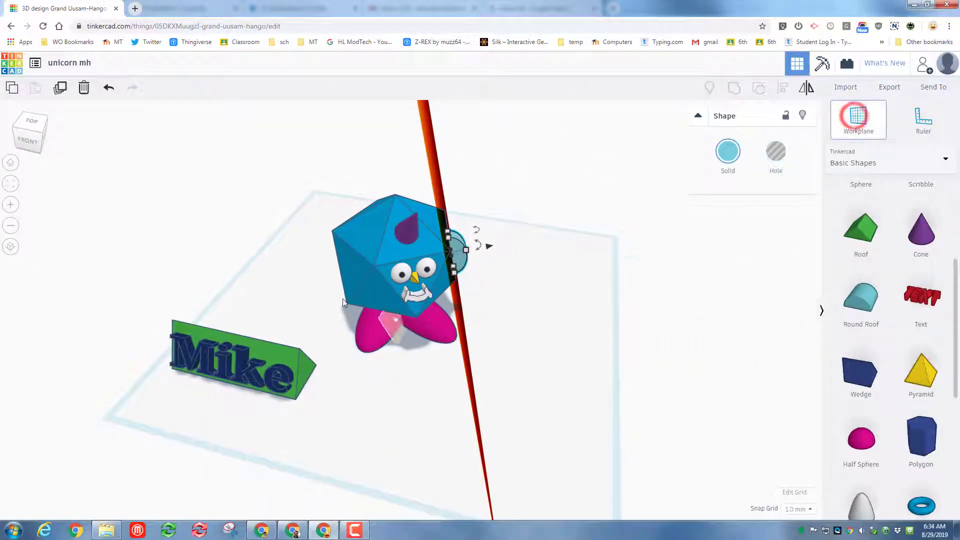
pyautogui.click(352, 272)
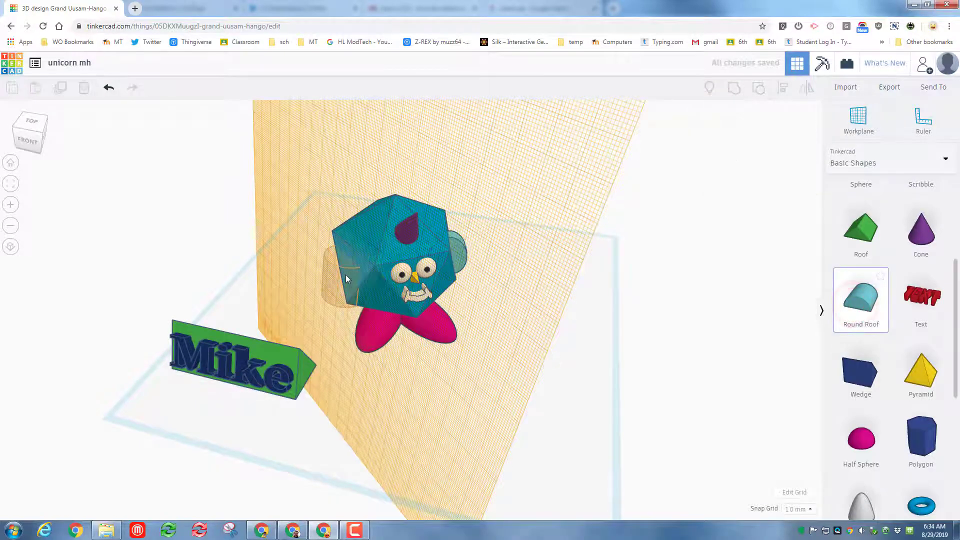
pyautogui.click(346, 277)
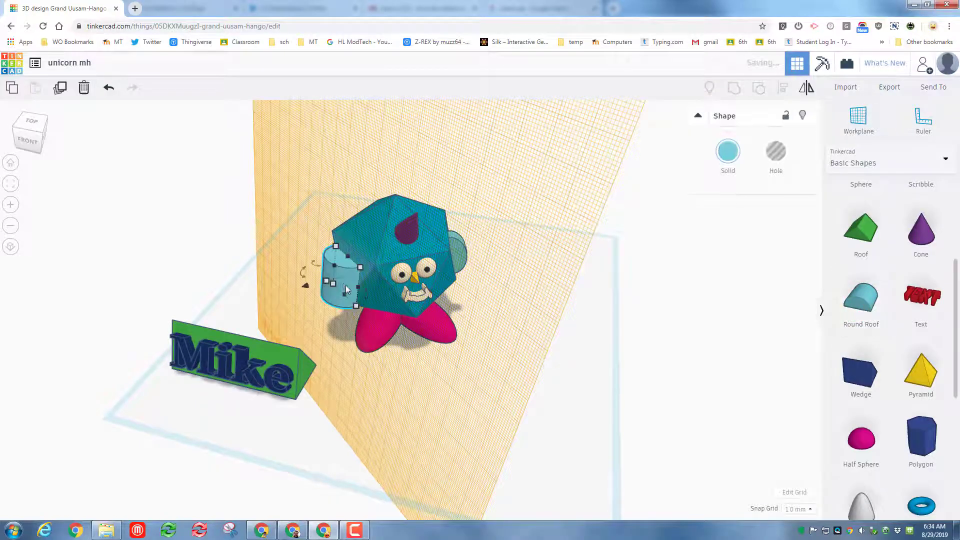
# Rotate the second round roof a quarter turn on its face and set its thickness to 5 mm
pyautogui.click(15, 132)
pyautogui.click(16, 133)
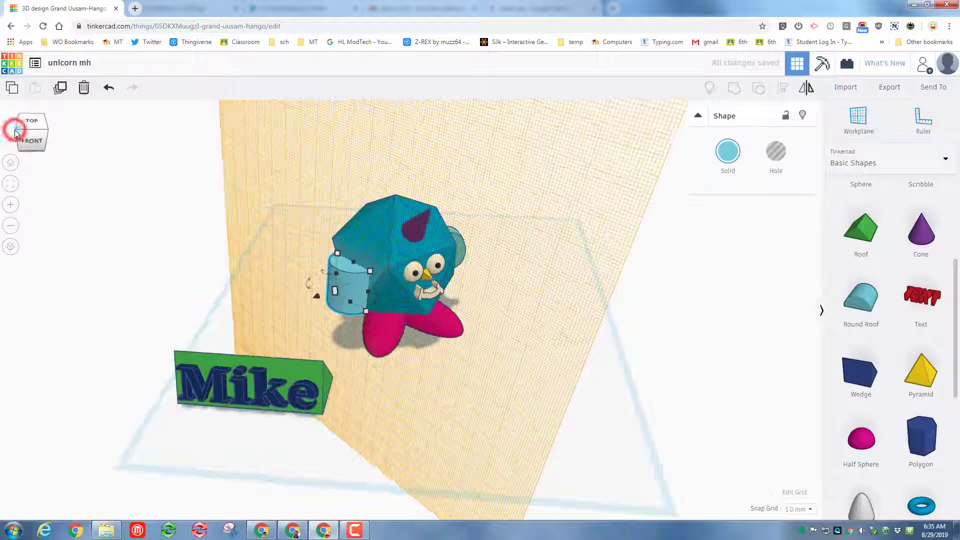
pyautogui.click(26, 134)
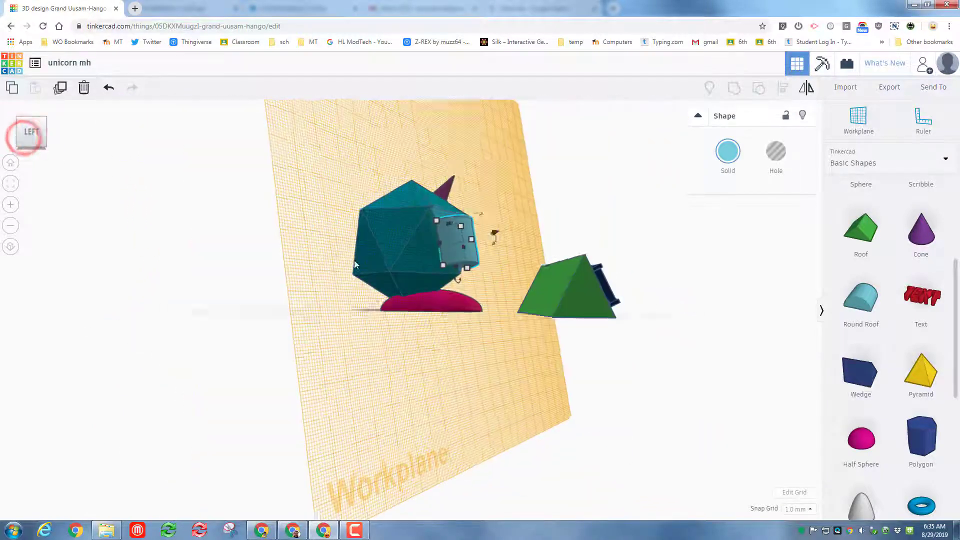
pyautogui.click(45, 123)
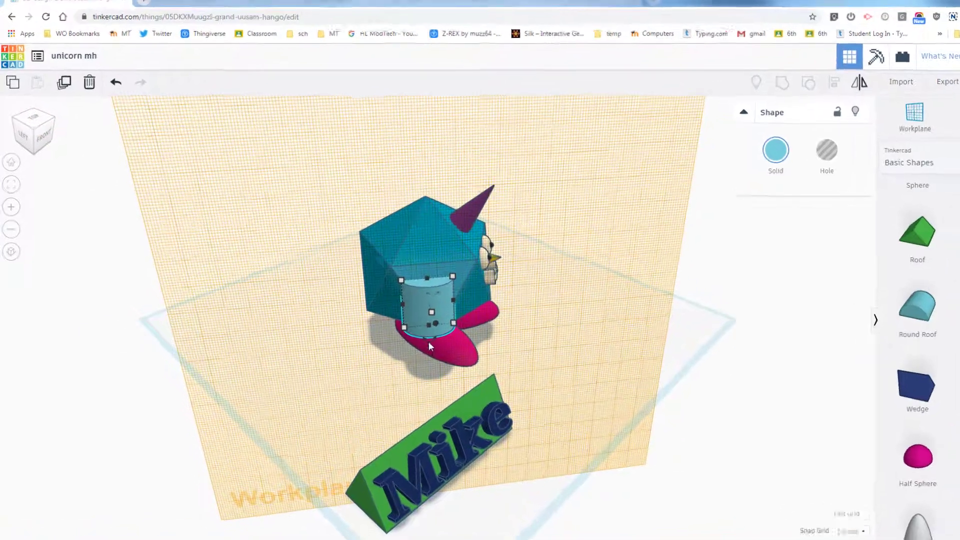
pyautogui.moveTo(427, 341); pyautogui.dragTo(448, 299)
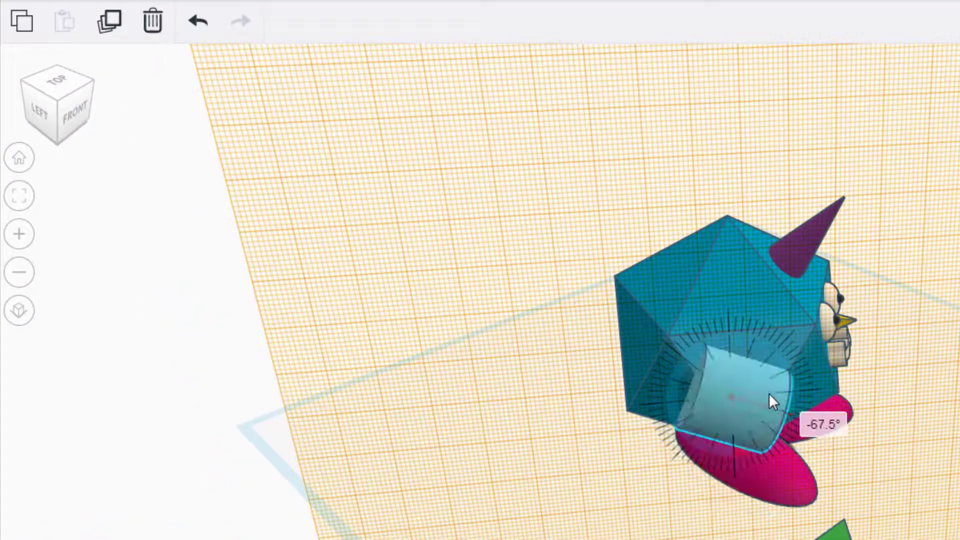
pyautogui.moveTo(769, 392); pyautogui.dragTo(768, 389)
pyautogui.moveTo(768, 389); pyautogui.dragTo(726, 376, button='right')
pyautogui.moveTo(734, 358); pyautogui.dragTo(679, 352)
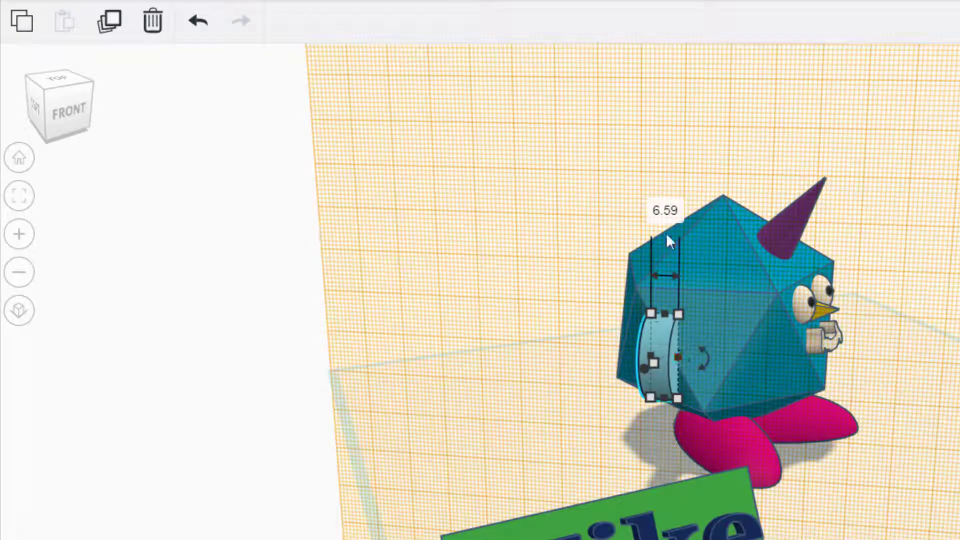
pyautogui.write('5')
pyautogui.press('Return')
# Nudge the second round roof ear across the side of the head to the middle of the triangular facet
pyautogui.press('Right')
pyautogui.press('Right')
pyautogui.press('Right')
pyautogui.press('Right')
pyautogui.press('Right')
pyautogui.press('Right')
pyautogui.press('Right')
pyautogui.press('Right')
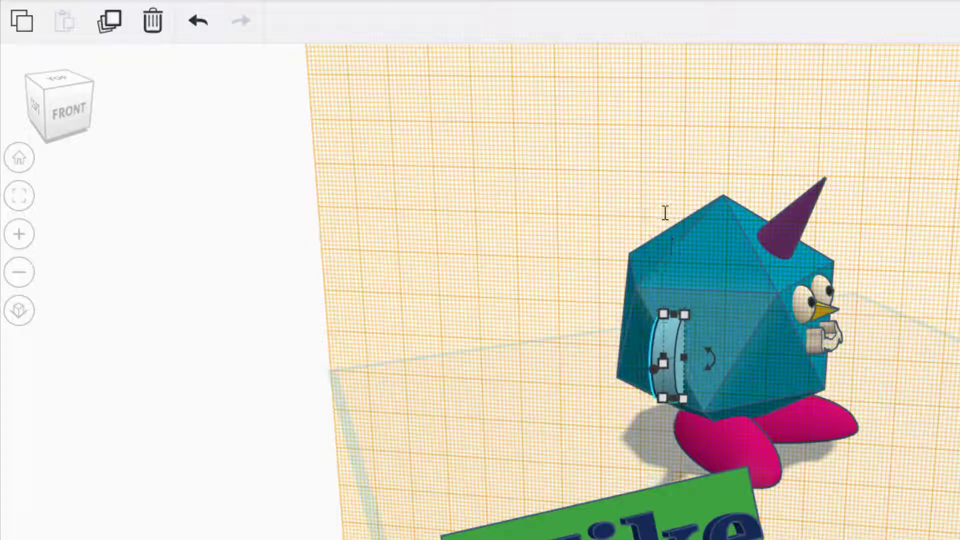
pyautogui.hotkey('ctrl', 'Up')
pyautogui.hotkey('ctrl', 'Up')
pyautogui.hotkey('ctrl', 'Up')
pyautogui.hotkey('ctrl', 'Up')
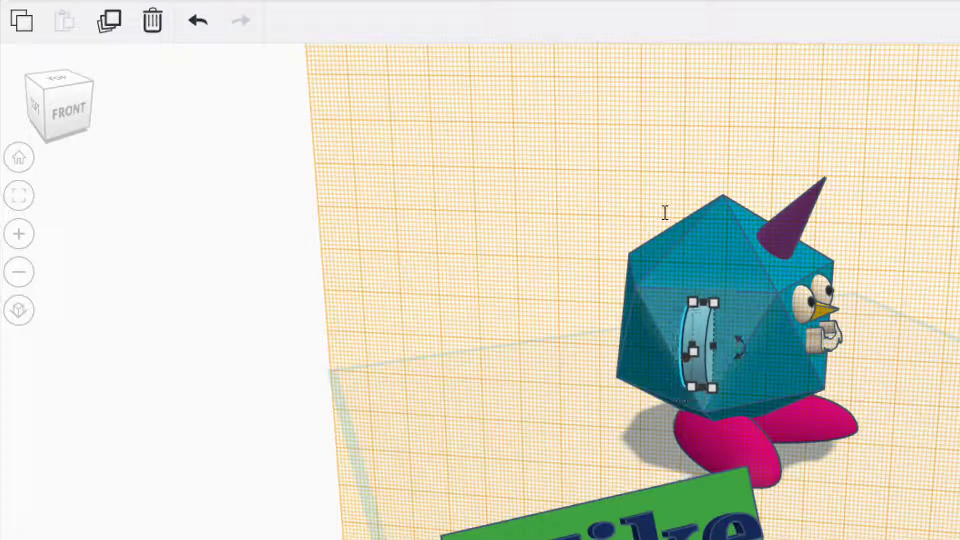
# Set the second ear's protrusion from the head to 7 mm and return the workplane to the base grid
pyautogui.click(46, 98)
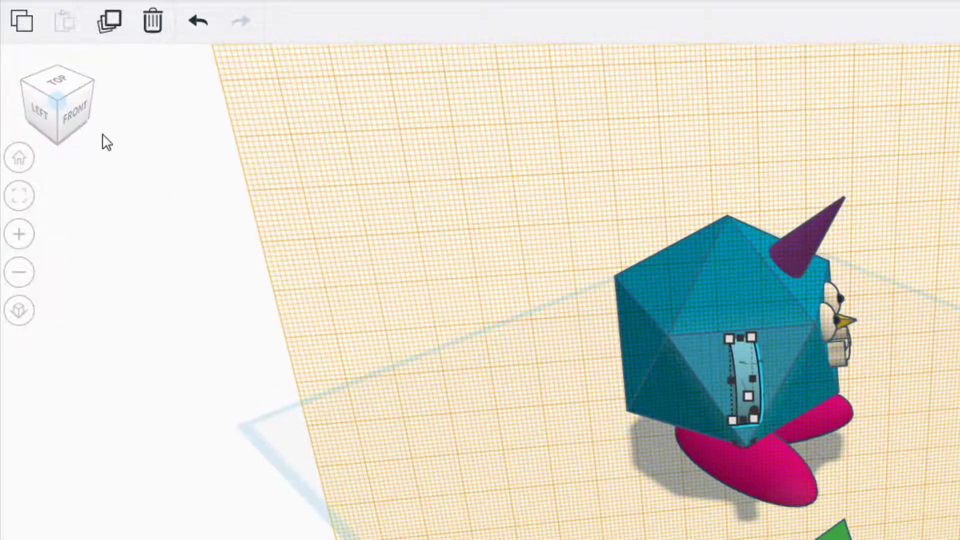
pyautogui.click(77, 104)
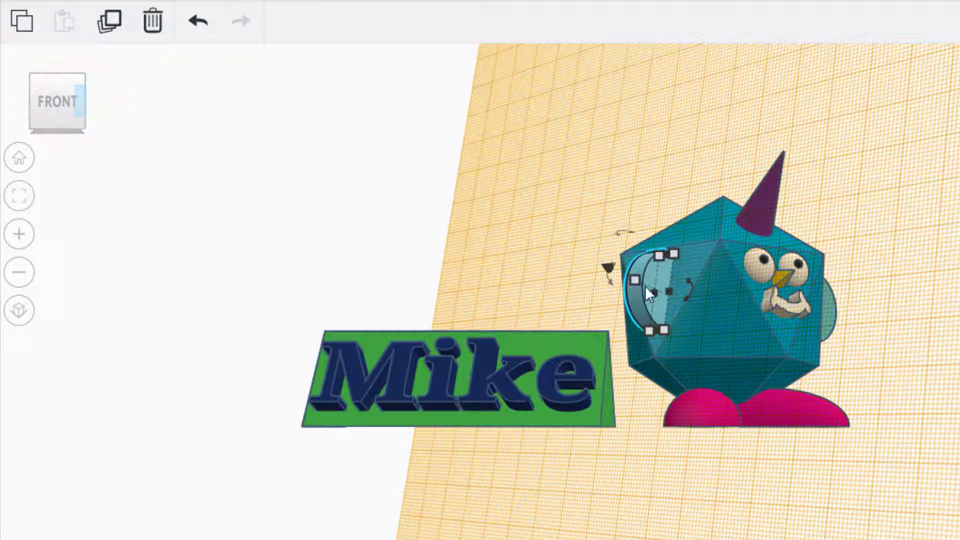
pyautogui.click(633, 280)
pyautogui.moveTo(633, 279); pyautogui.dragTo(646, 283)
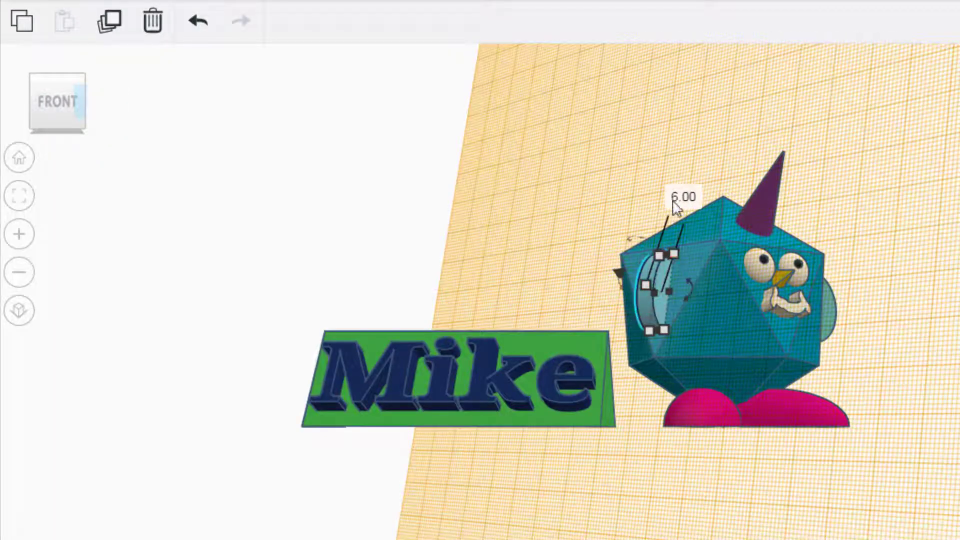
pyautogui.click(691, 197)
pyautogui.write('7')
pyautogui.press('Return')
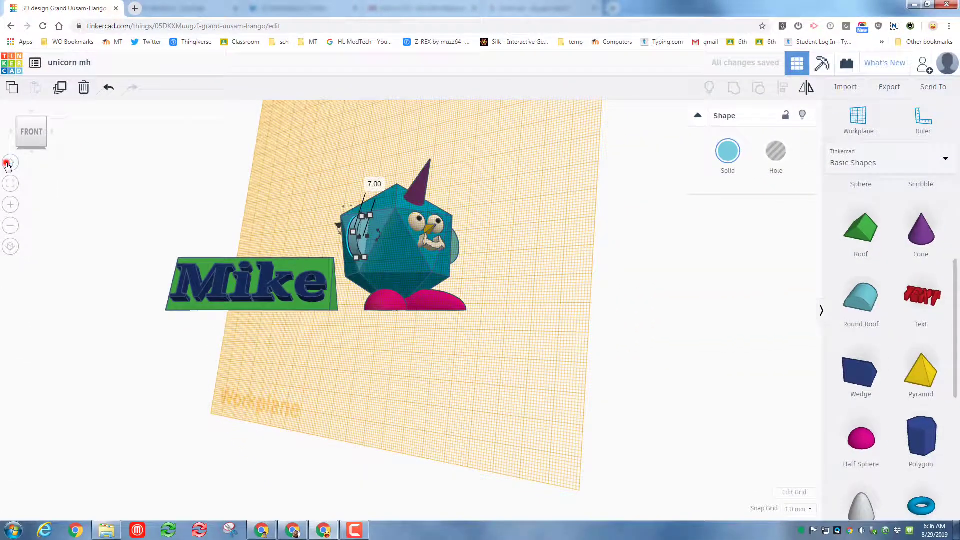
pyautogui.click(9, 164)
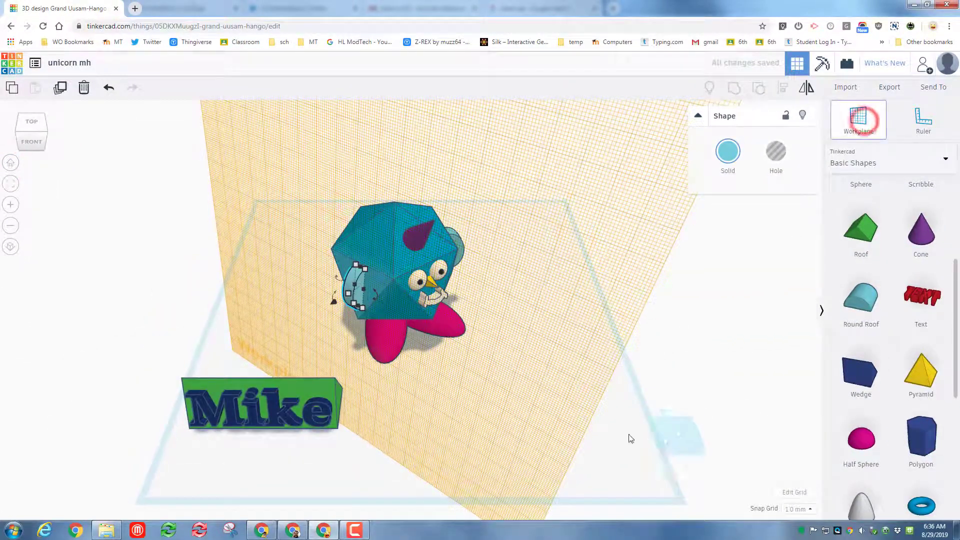
pyautogui.click(647, 423)
# Duplicate the whole character about 62 mm to the side and scale the copy proportionally to 30 mm tall
pyautogui.moveTo(561, 453); pyautogui.dragTo(549, 417, button='right')
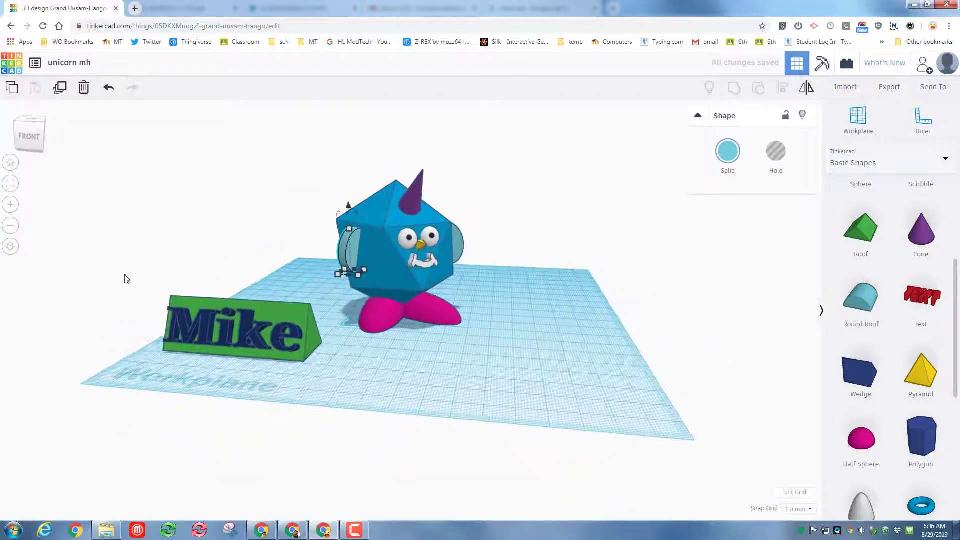
pyautogui.moveTo(614, 402); pyautogui.dragTo(563, 407, button='right')
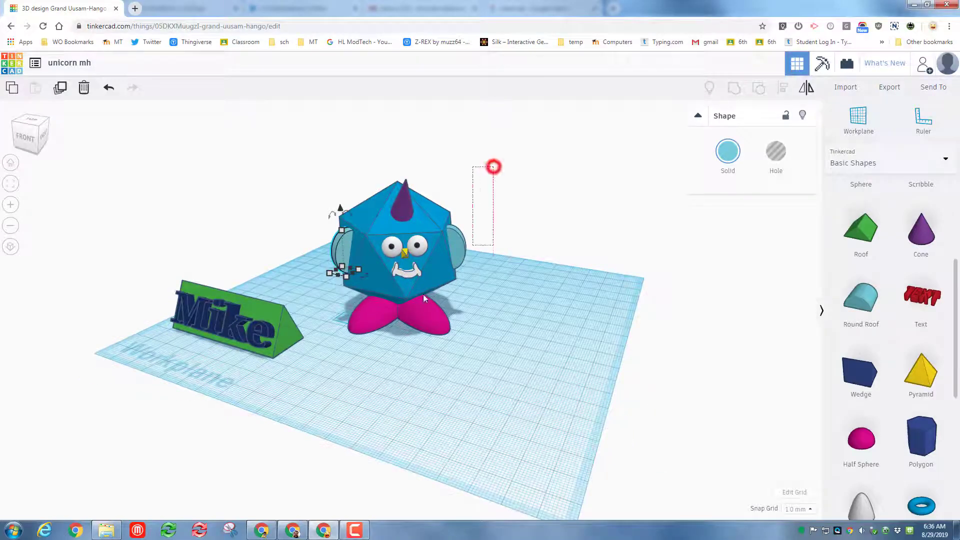
pyautogui.moveTo(424, 299); pyautogui.dragTo(322, 347)
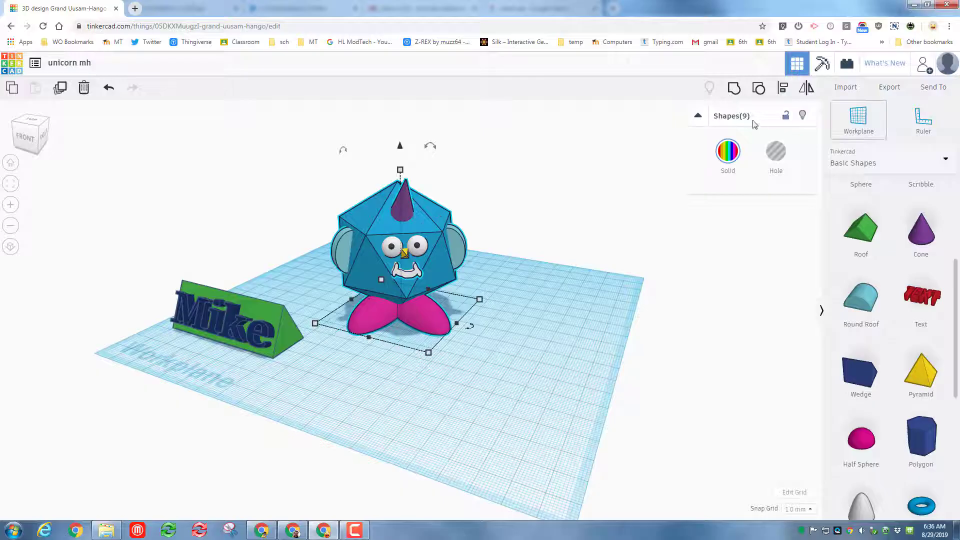
pyautogui.click(63, 88)
pyautogui.moveTo(430, 224); pyautogui.dragTo(590, 223)
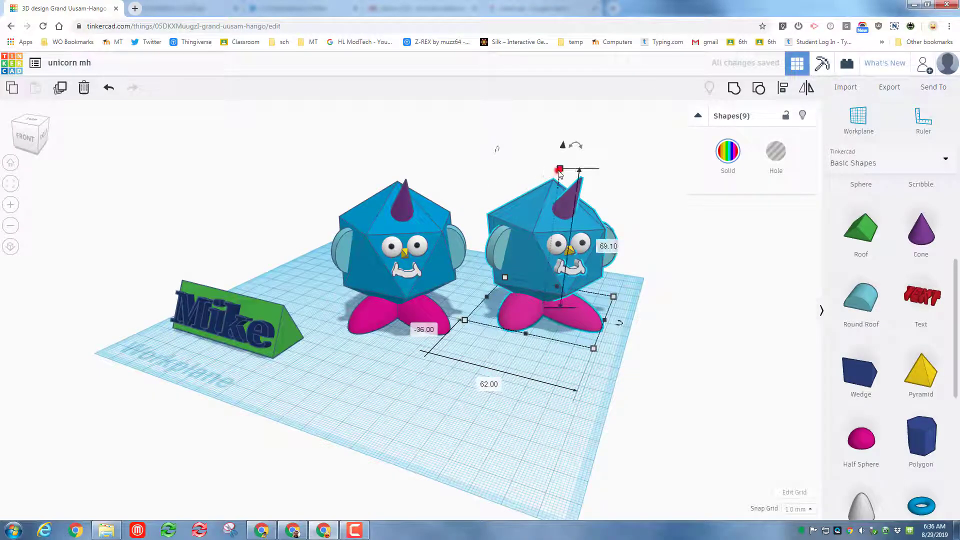
pyautogui.keyDown('shift'); pyautogui.moveTo(560, 173); pyautogui.dragTo(490, 283); pyautogui.keyUp('shift')
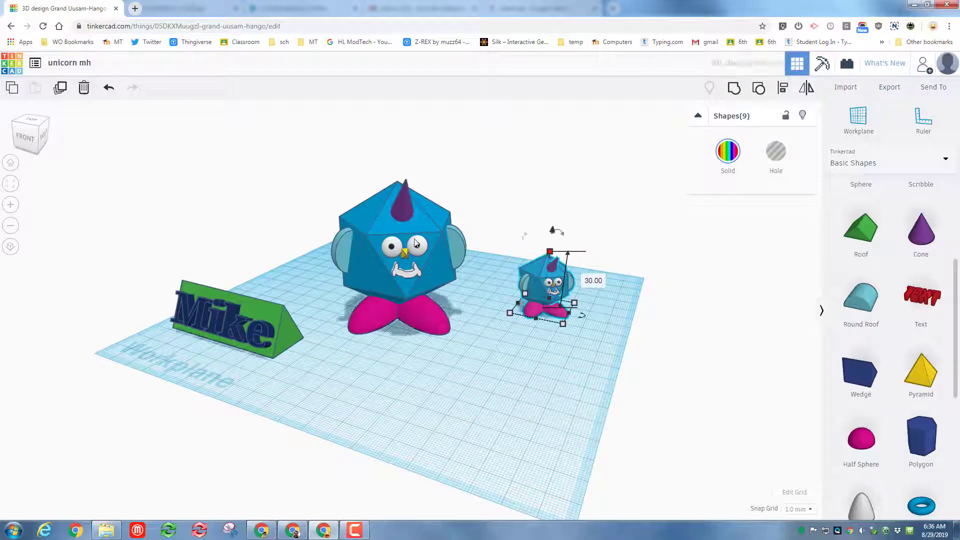
# Switch the shape library to Characters and add a beanie at the small copy of the character
pyautogui.moveTo(510, 352); pyautogui.dragTo(466, 353, button='right')
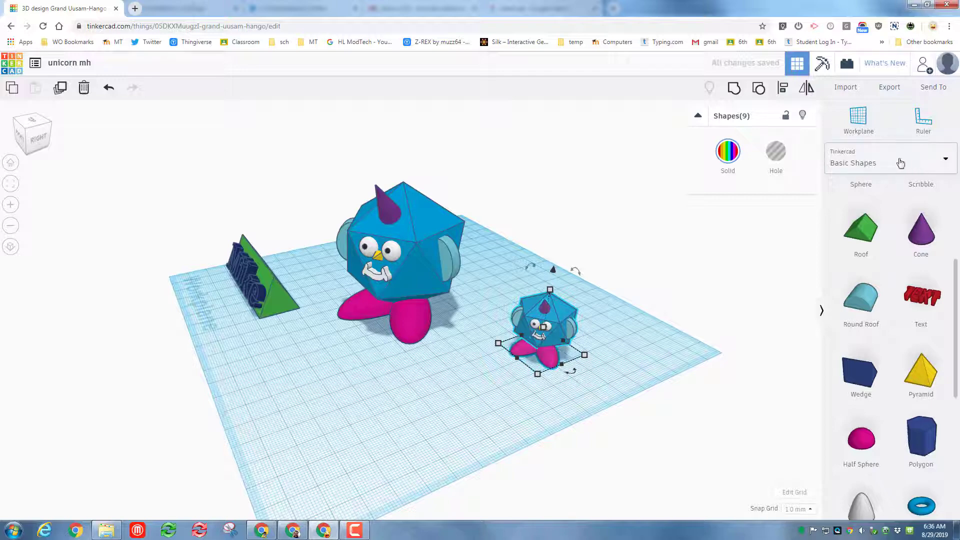
pyautogui.click(867, 161)
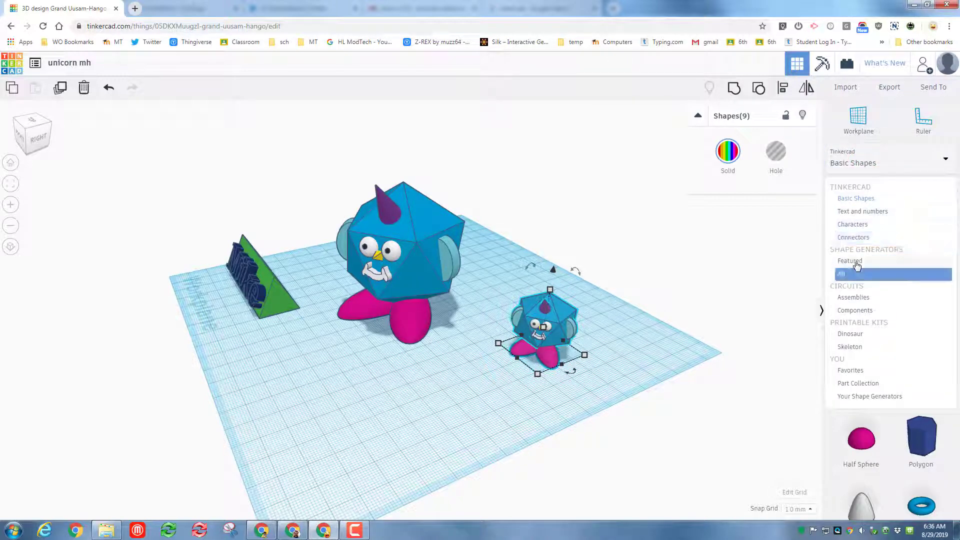
pyautogui.click(852, 224)
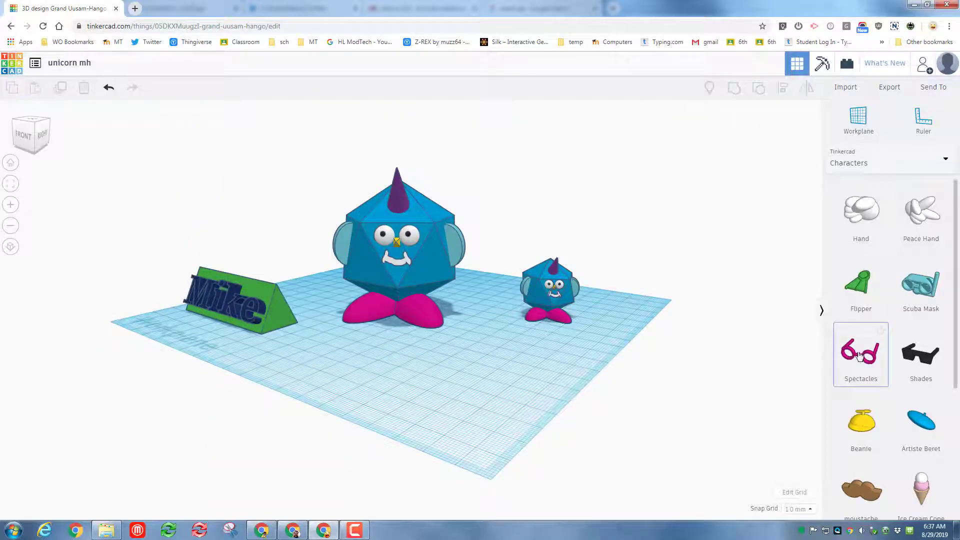
pyautogui.moveTo(754, 377); pyautogui.dragTo(565, 397, button='right')
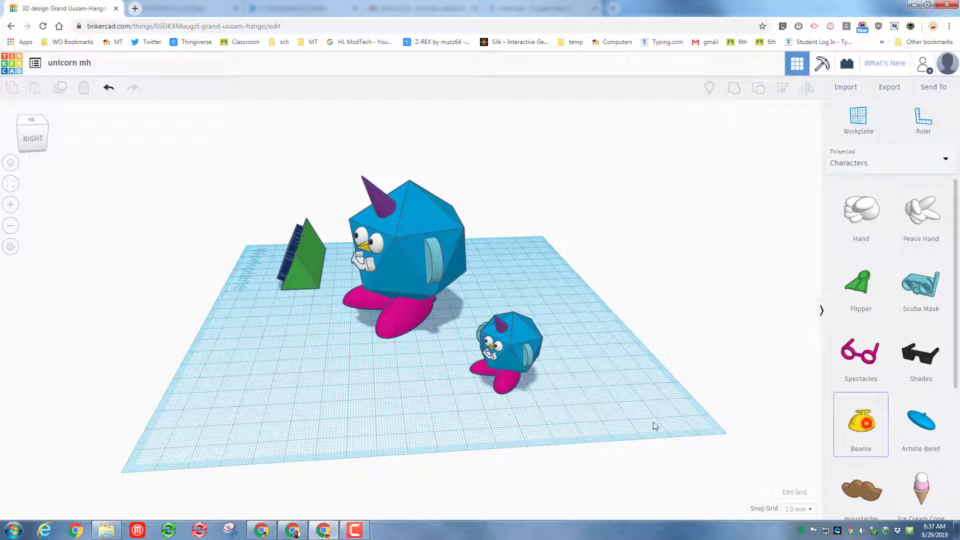
pyautogui.click(493, 381)
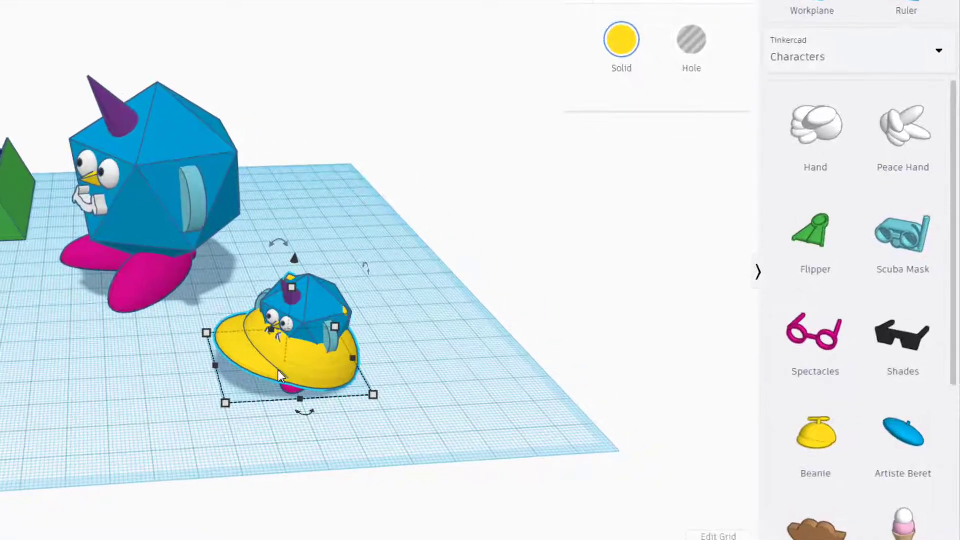
# Raise the beanie off the workplane until it covers the top of the small character's head
pyautogui.hotkey('ctrl', 'Up')
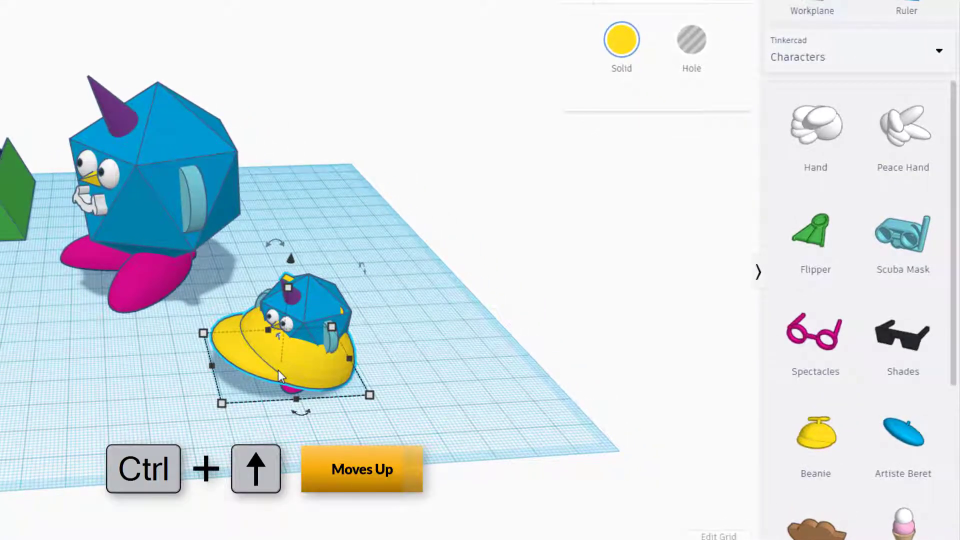
pyautogui.hotkey('ctrl', 'Up')
pyautogui.hotkey('ctrl', 'Up')
pyautogui.hotkey('ctrl', 'Up')
pyautogui.hotkey('ctrl', 'Up')
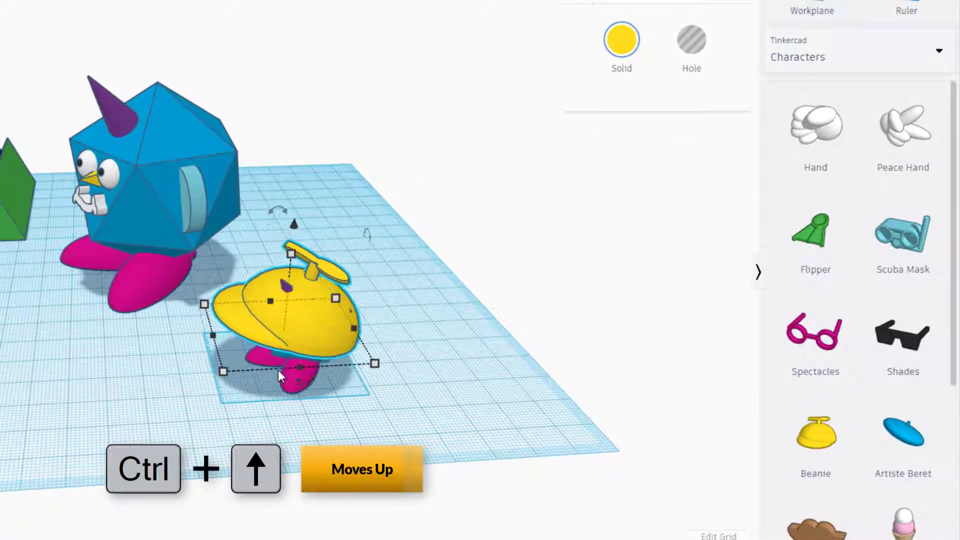
pyautogui.hotkey('ctrl', 'Up')
pyautogui.hotkey('ctrl', 'Up')
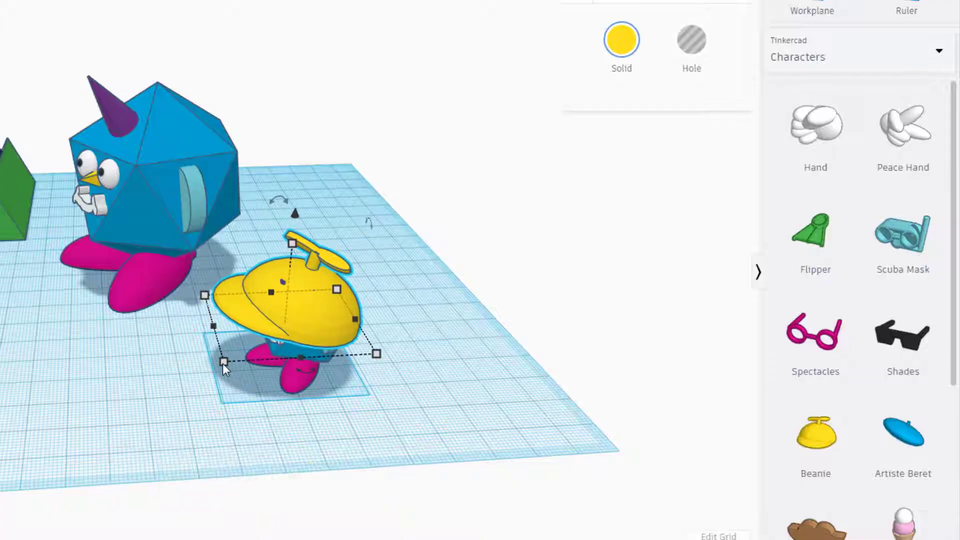
# Shrink the beanie to roughly the width of the small head and nudge it forward and sideways toward the face
pyautogui.moveTo(224, 361); pyautogui.dragTo(334, 341)
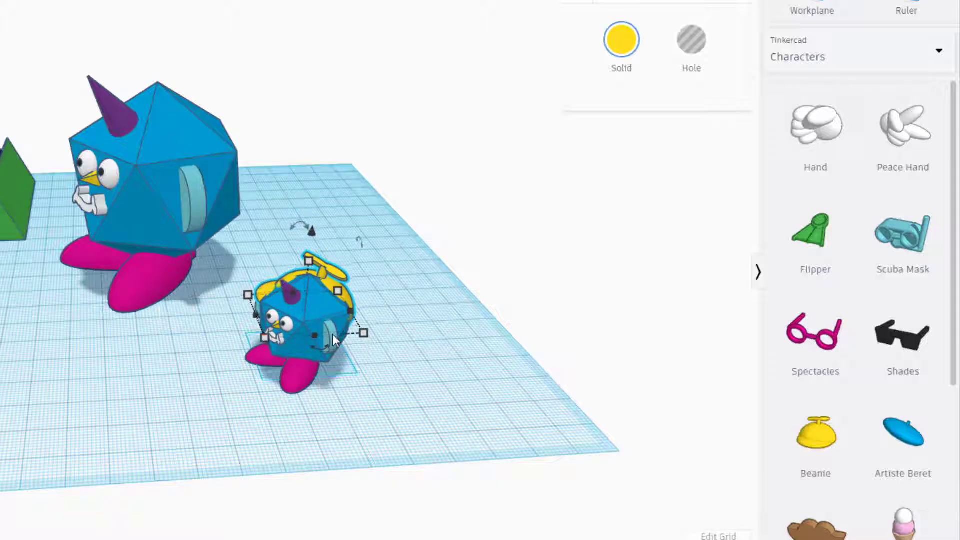
pyautogui.press('Down')
pyautogui.press('Down')
pyautogui.press('Down')
pyautogui.press('Down')
pyautogui.press('Left')
pyautogui.press('Left')
pyautogui.press('Left')
pyautogui.press('Left')
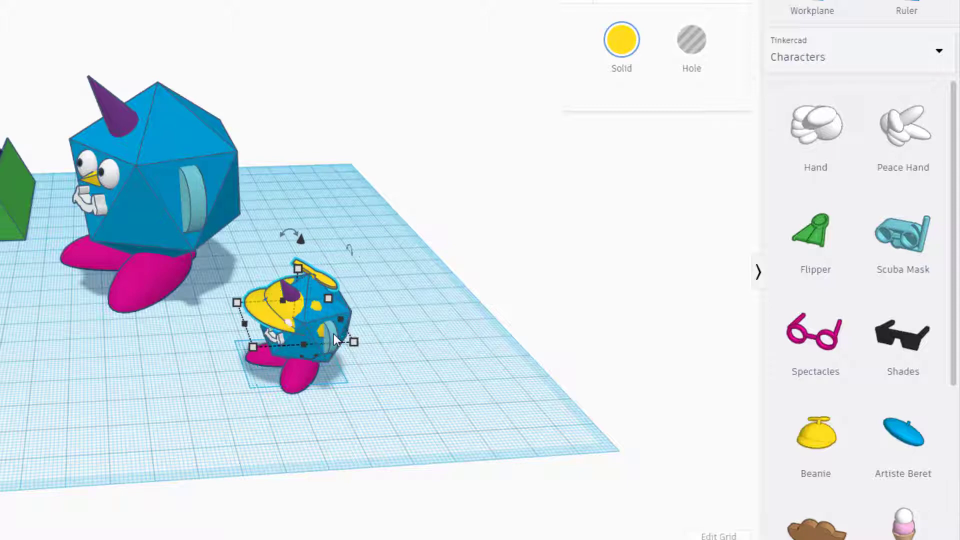
# Raise the shrunken beanie onto the crown of the small head and shift it back sideways to centre it
pyautogui.hotkey('ctrl', 'Up')
pyautogui.hotkey('ctrl', 'Up')
pyautogui.hotkey('ctrl', 'Up')
pyautogui.hotkey('ctrl', 'Up')
pyautogui.hotkey('ctrl', 'Up')
pyautogui.hotkey('ctrl', 'Up')
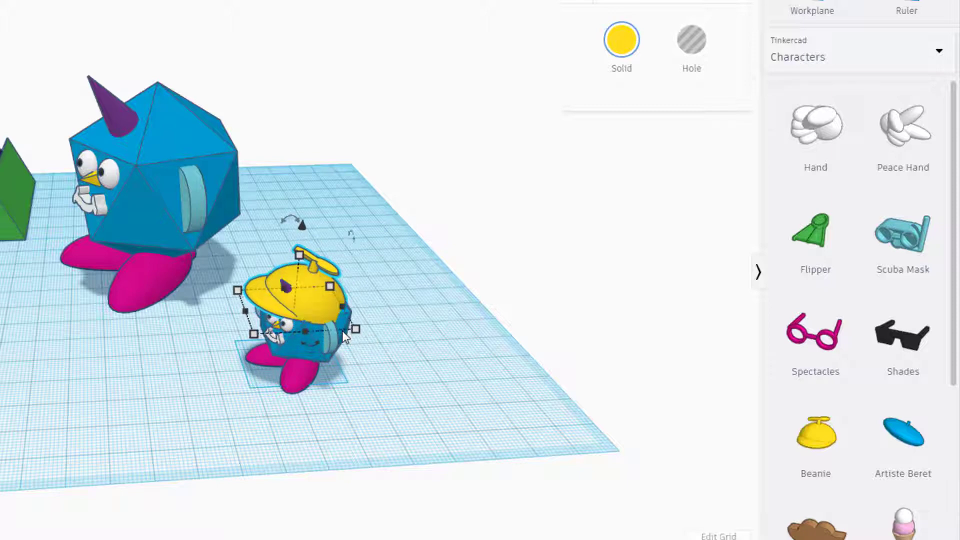
pyautogui.press('Right')
pyautogui.press('Right')
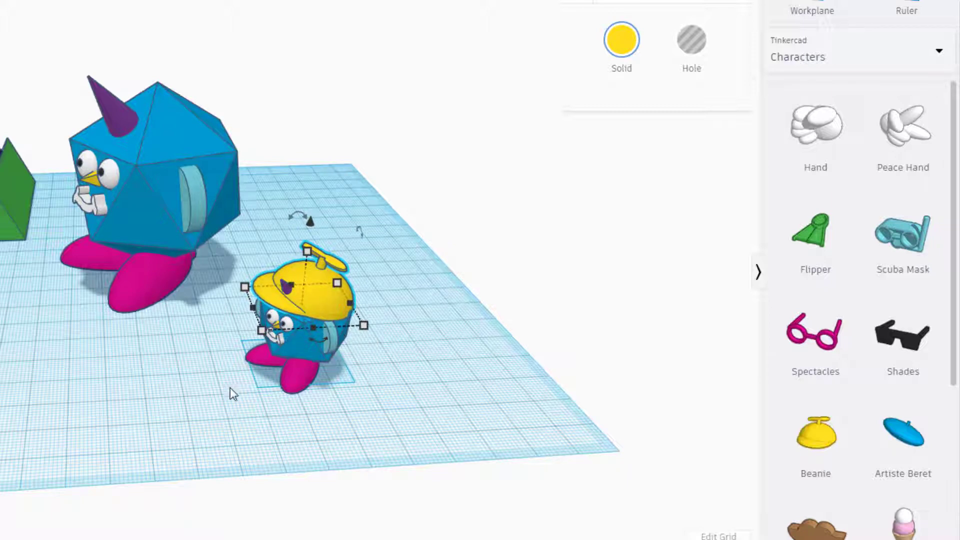
pyautogui.moveTo(193, 404); pyautogui.dragTo(342, 364, button='right')
pyautogui.scroll(8, 360, 353)
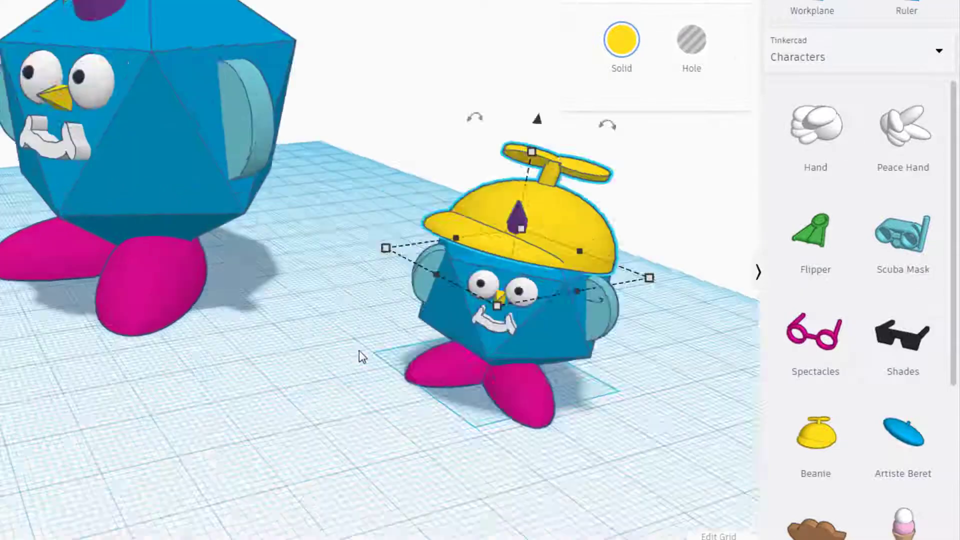
pyautogui.scroll(-2, 641, 407)
pyautogui.scroll(-6, 895, 375)
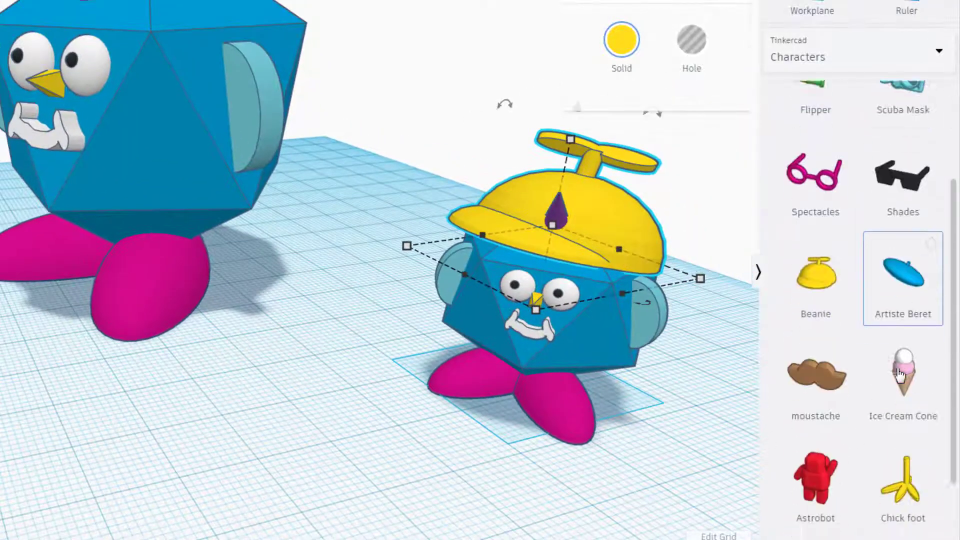
pyautogui.scroll(6, 898, 374)
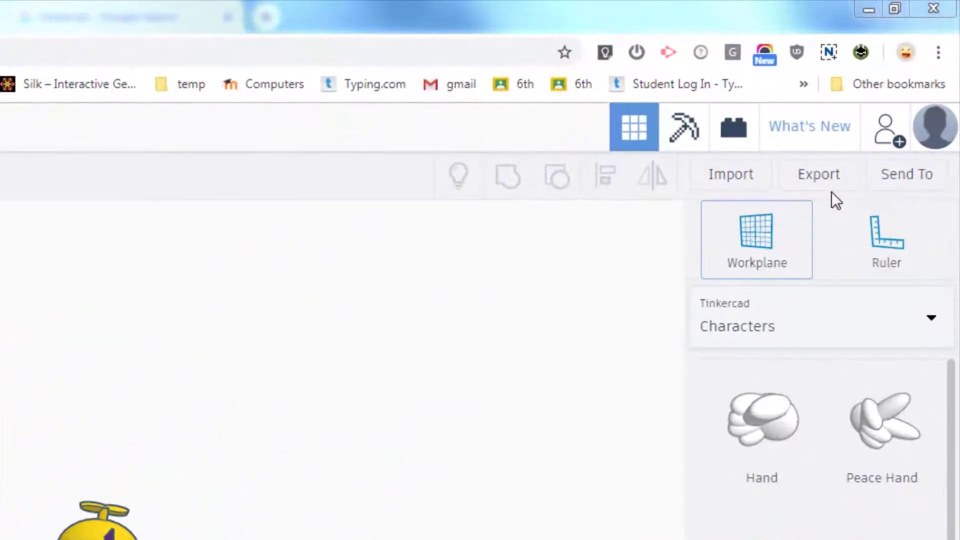
# Download the picture of the design and save it as unicorn mh.png in the Documents library
pyautogui.click(931, 180)
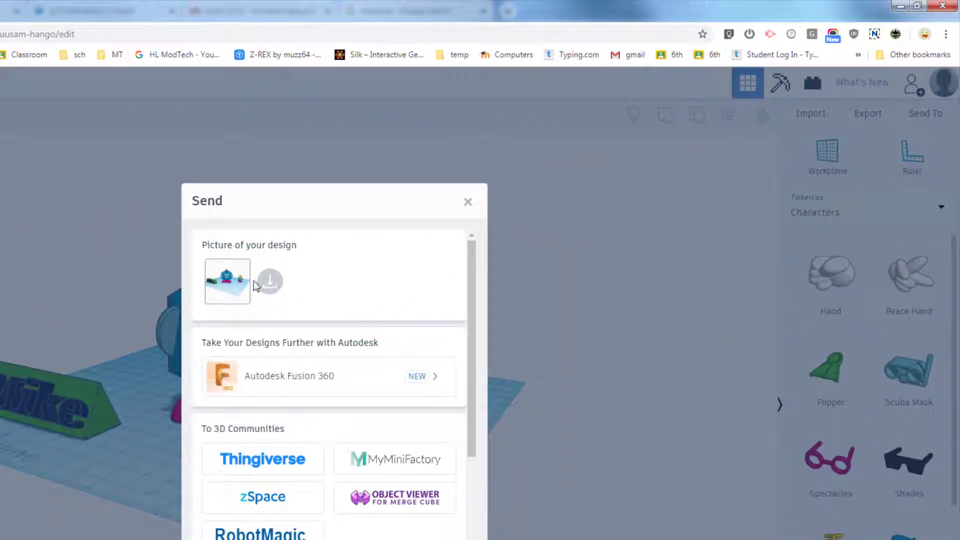
pyautogui.click(270, 283)
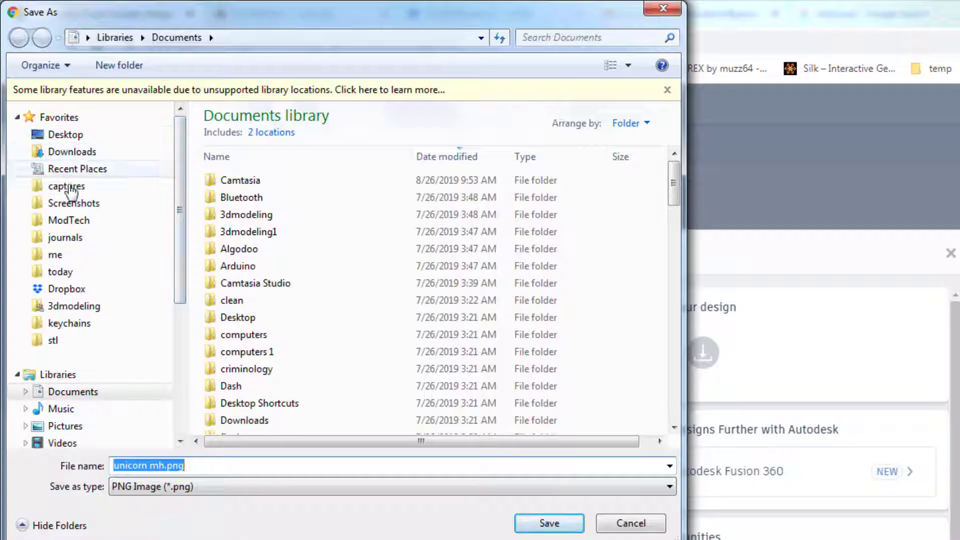
pyautogui.click(86, 391)
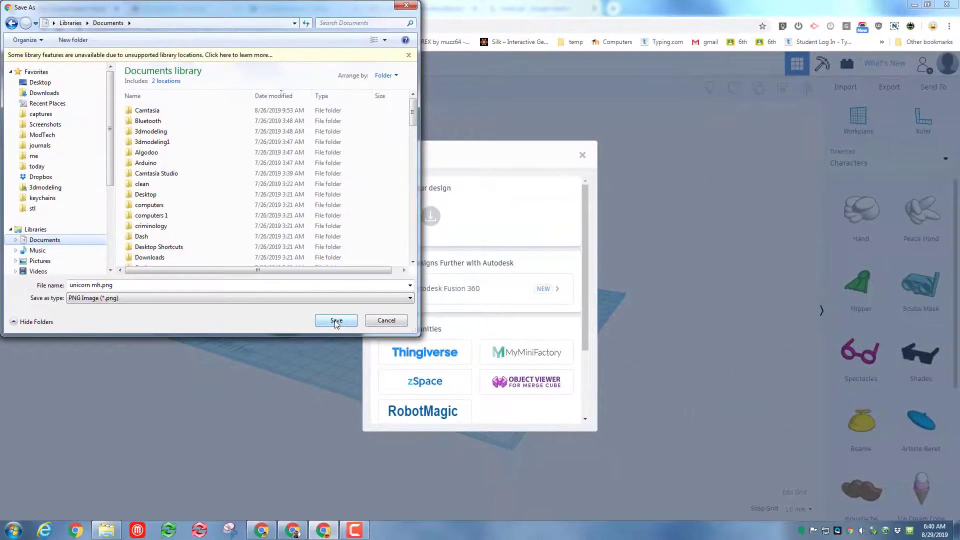
pyautogui.click(537, 511)
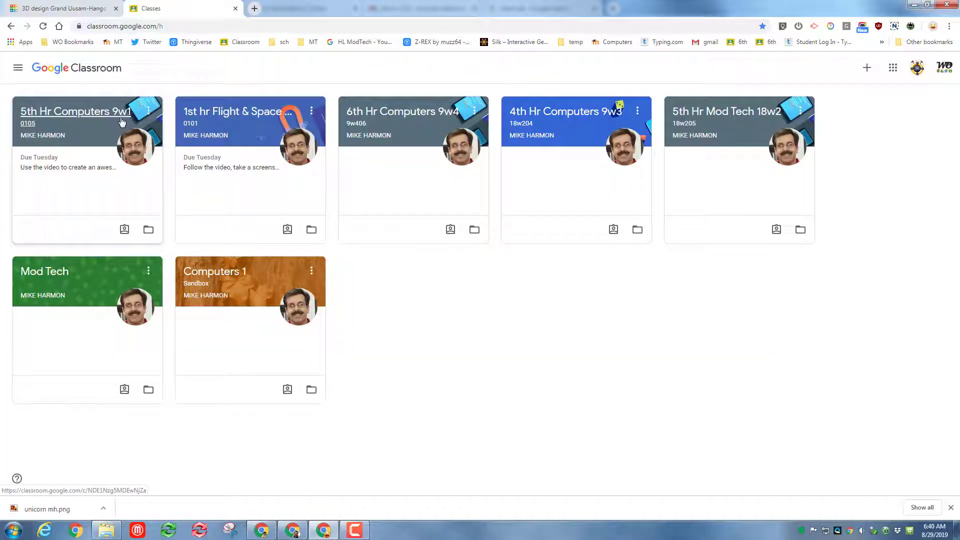
# Switch to Google Classroom and open the Unicorn Dude assignment in the 5th Hr Computers 9w1 class
pyautogui.click(118, 116)
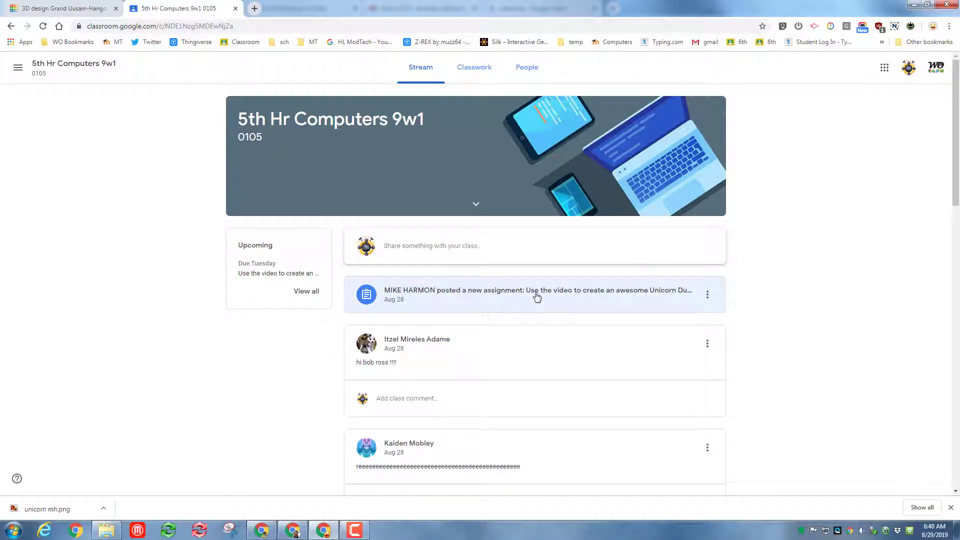
pyautogui.click(537, 296)
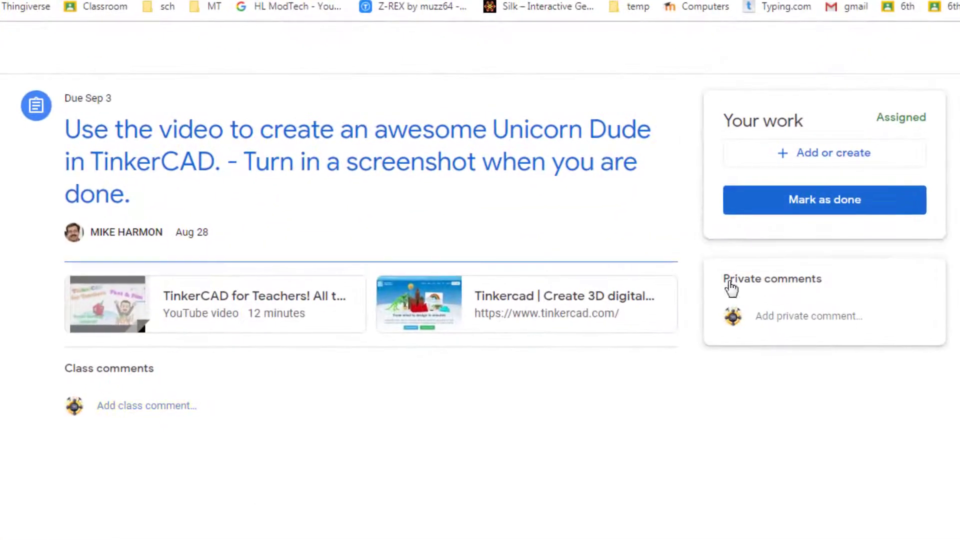
# Attach the file unicorn mh.png from the Documents library to the assignment by uploading it from the device
pyautogui.click(789, 155)
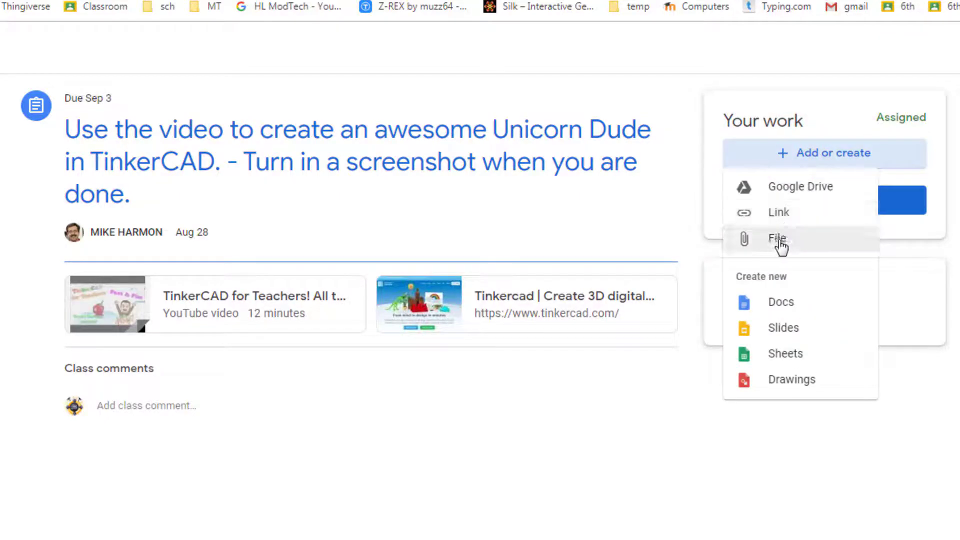
pyautogui.click(759, 243)
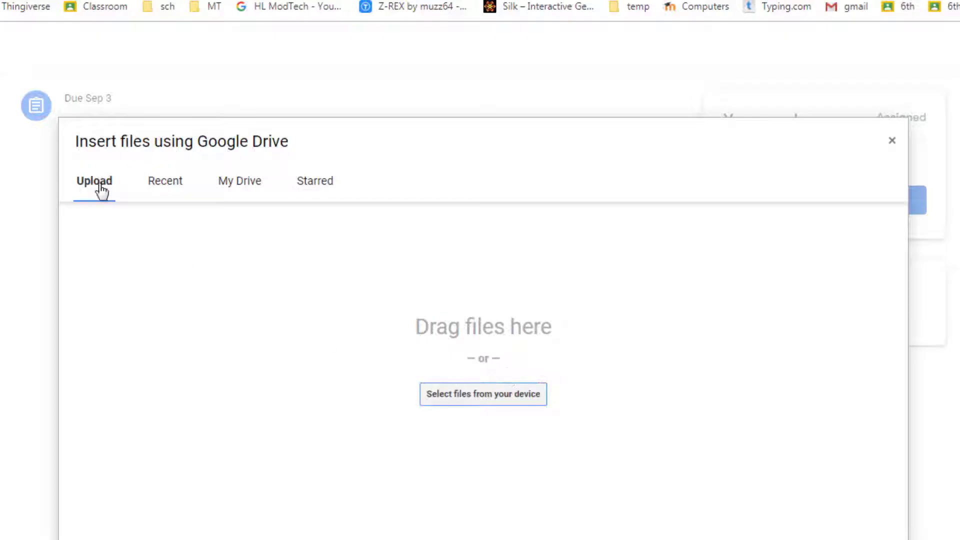
pyautogui.click(493, 398)
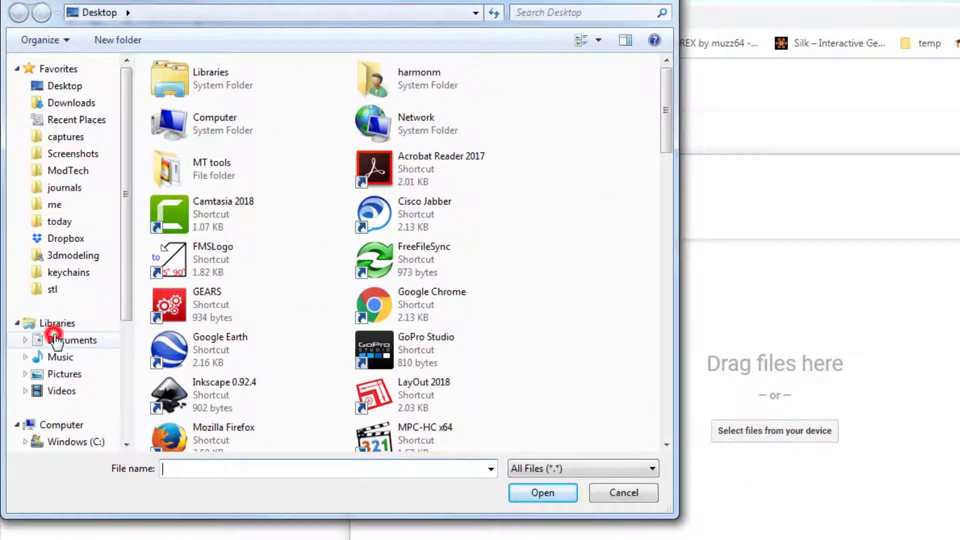
pyautogui.click(56, 340)
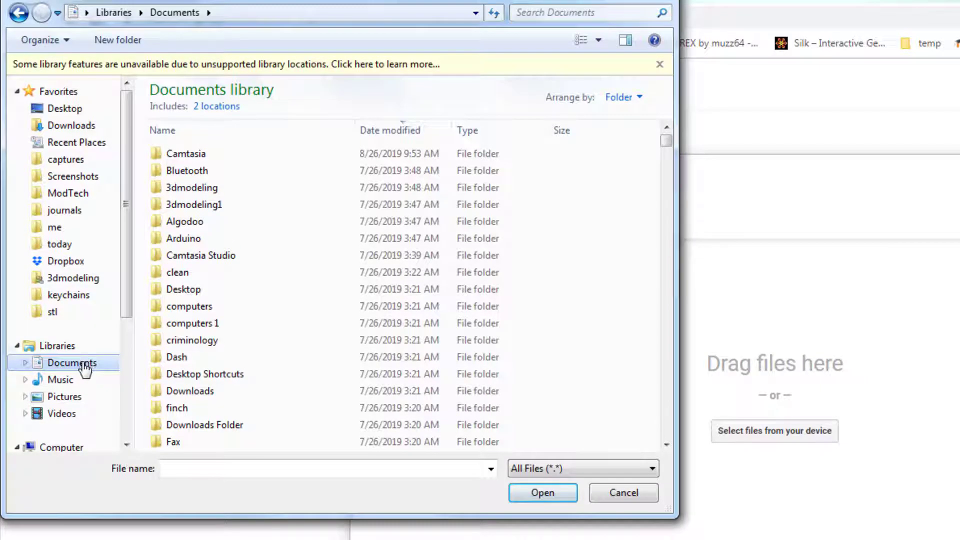
pyautogui.scroll(-4, 83, 370)
pyautogui.scroll(-8, 225, 314)
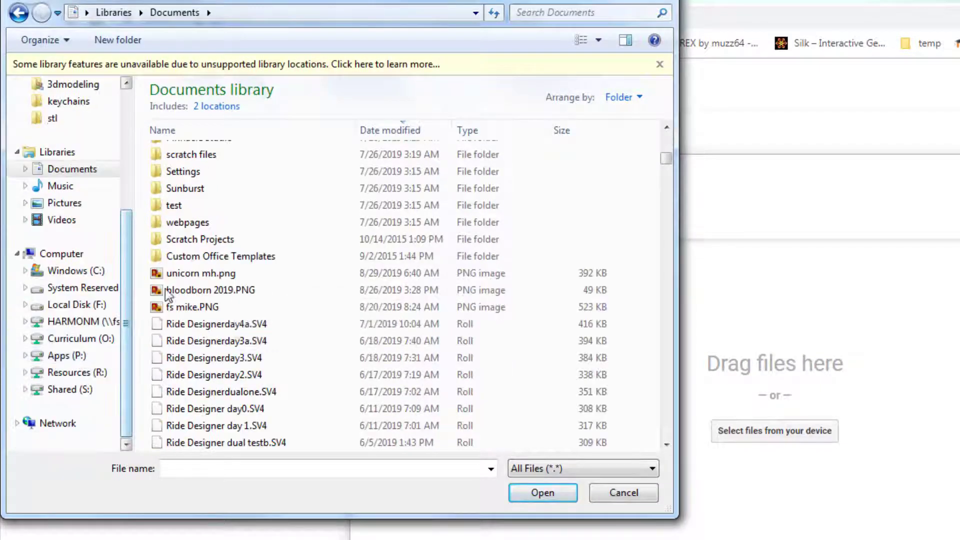
pyautogui.click(201, 274)
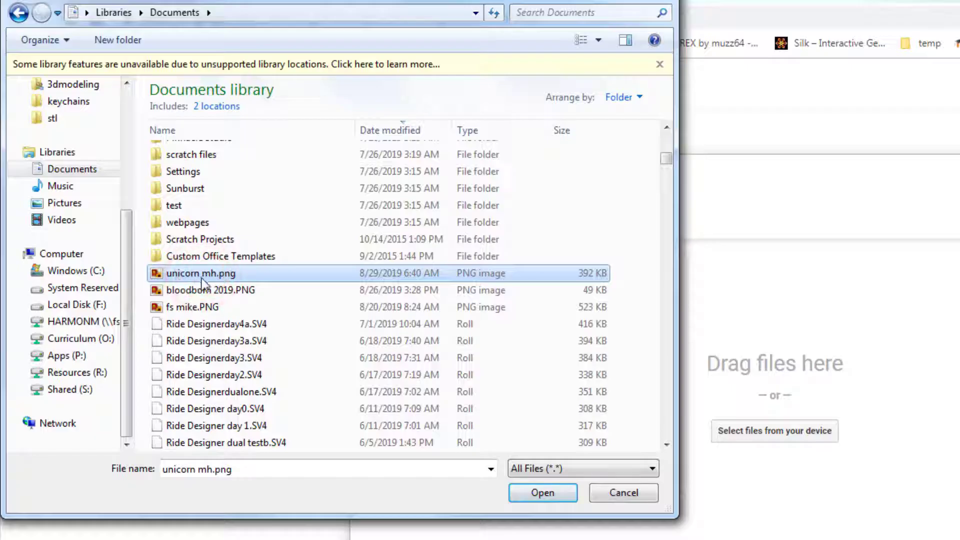
pyautogui.click(529, 493)
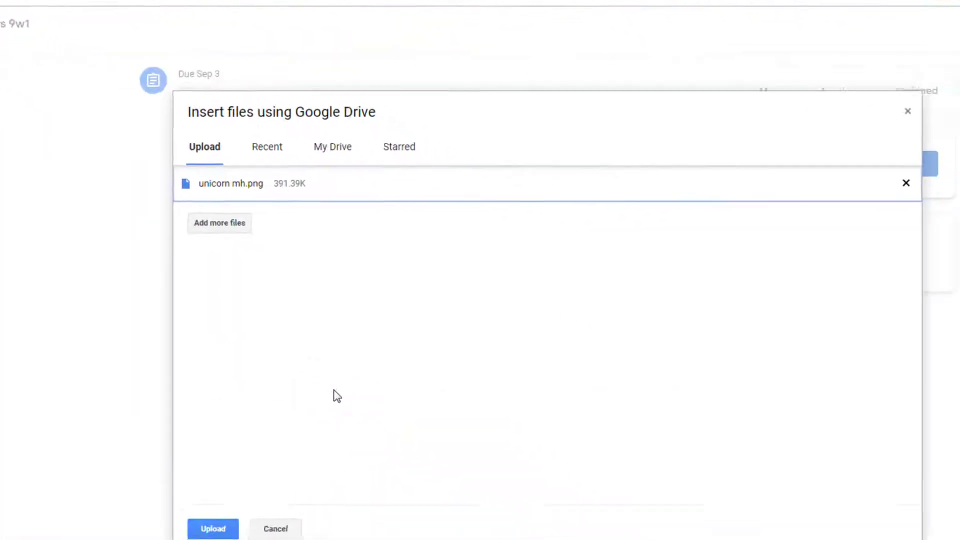
pyautogui.click(150, 493)
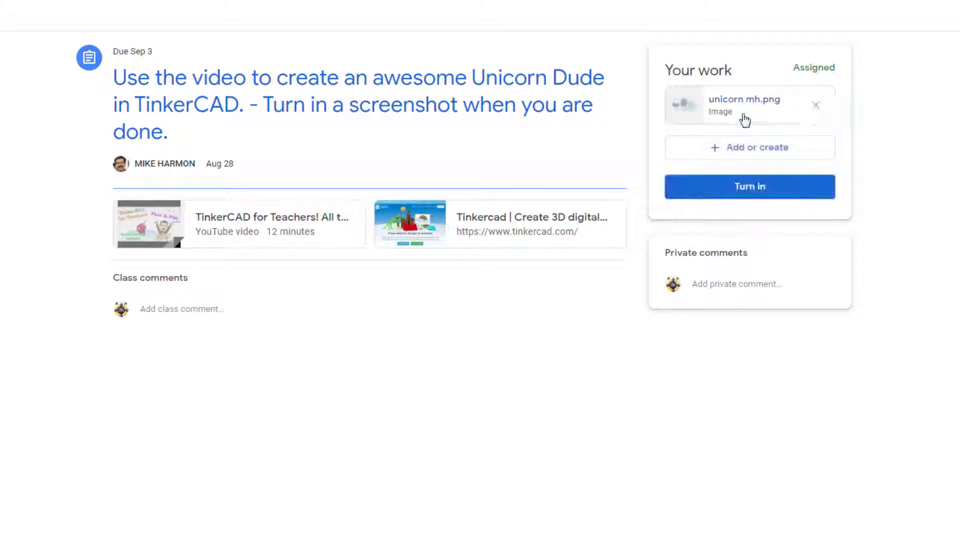
# Turn in the Unicorn Dude assignment with the attached picture and confirm the submission
pyautogui.click(740, 193)
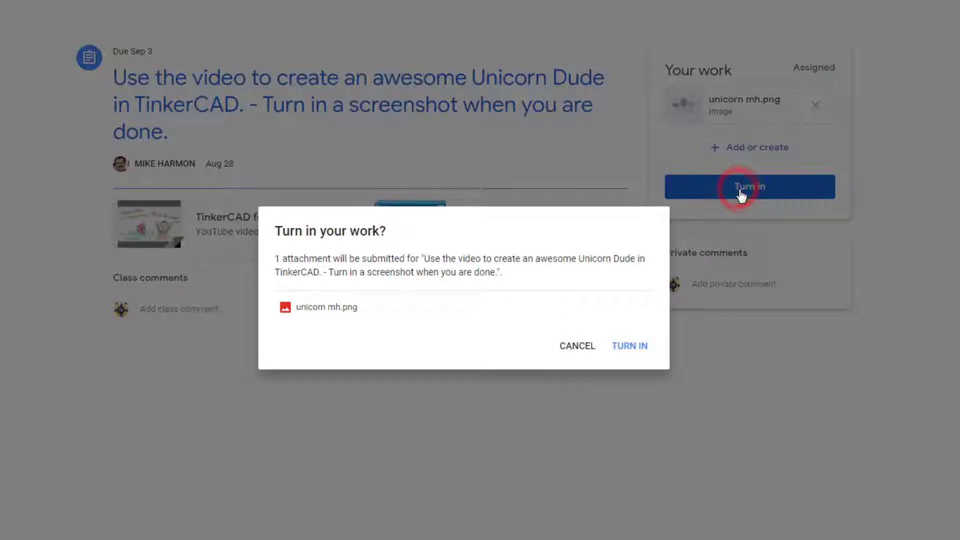
pyautogui.click(629, 346)
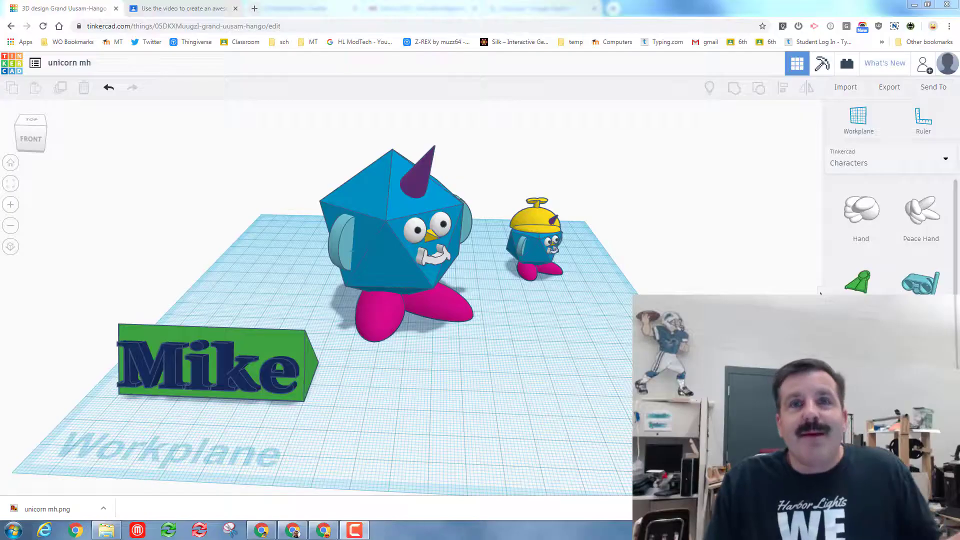
pyautogui.moveTo(559, 277); pyautogui.dragTo(476, 292, button='right')
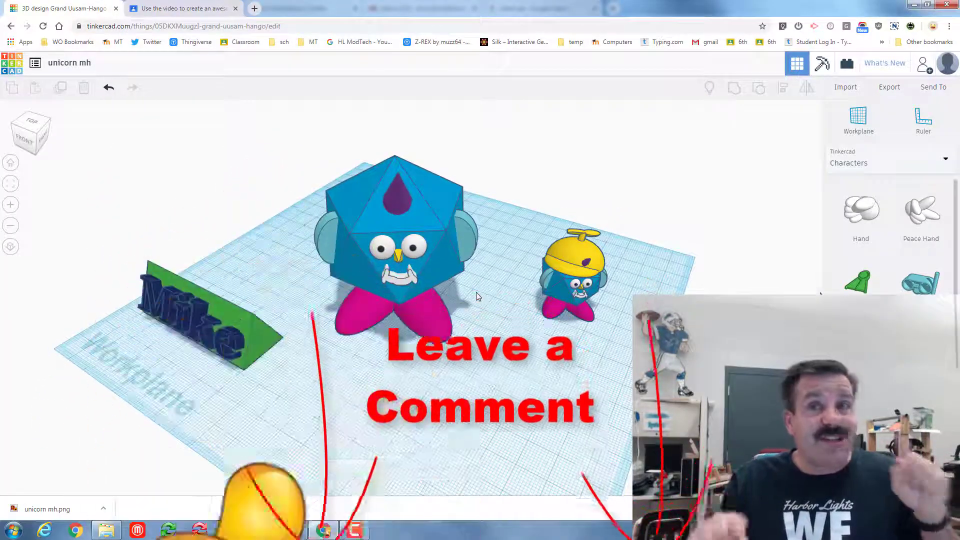